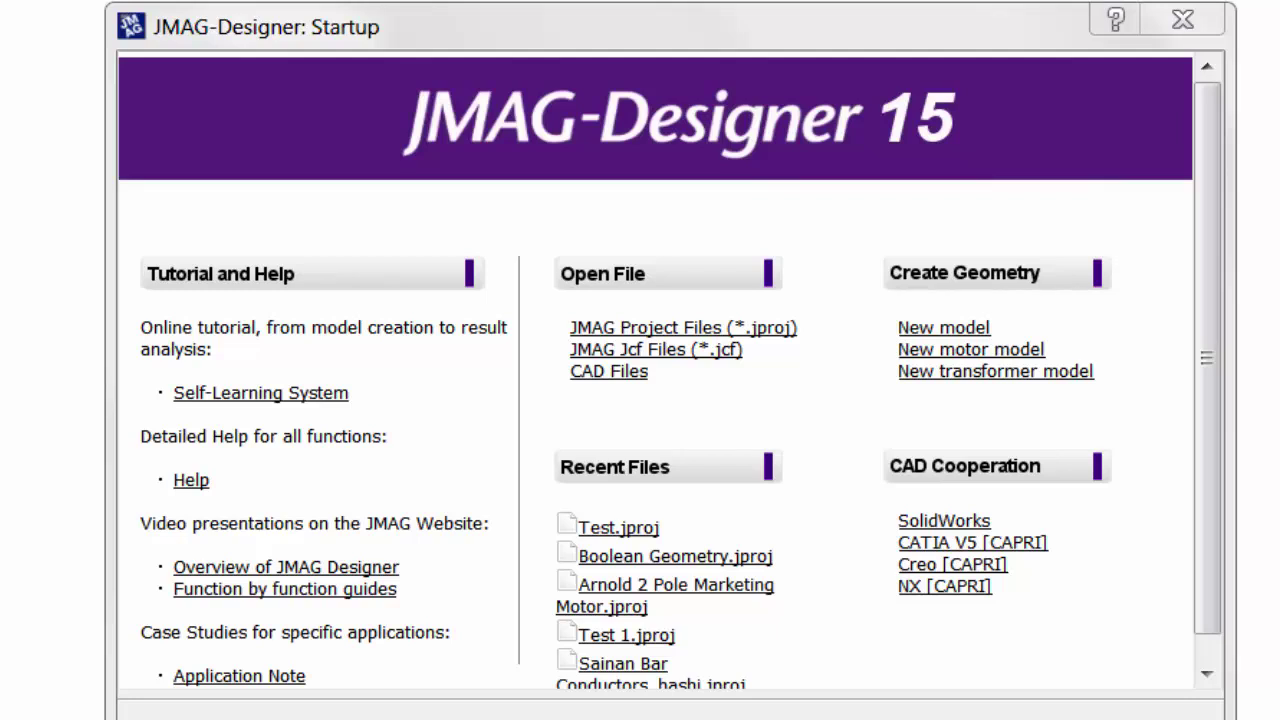
# Step: Create a new motor model from the IM_I_D_SC .2 three phase induction motor template
pyautogui.click(1037, 352)
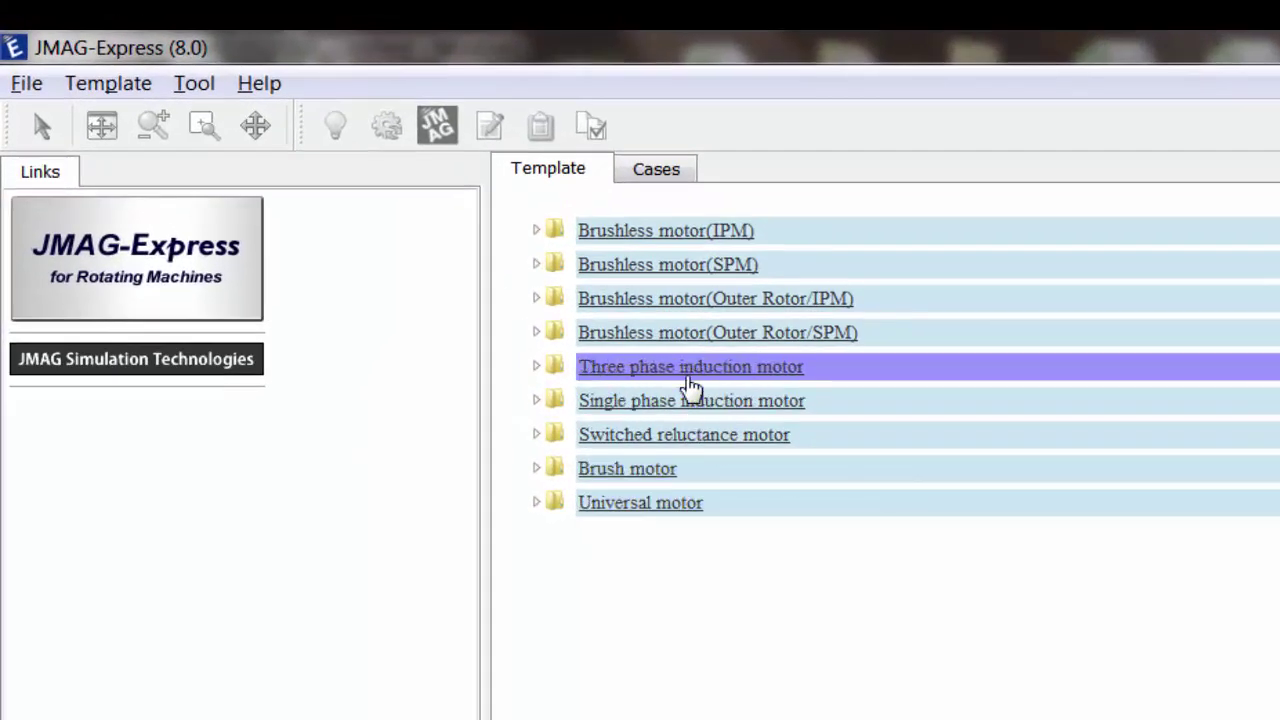
pyautogui.click(691, 367)
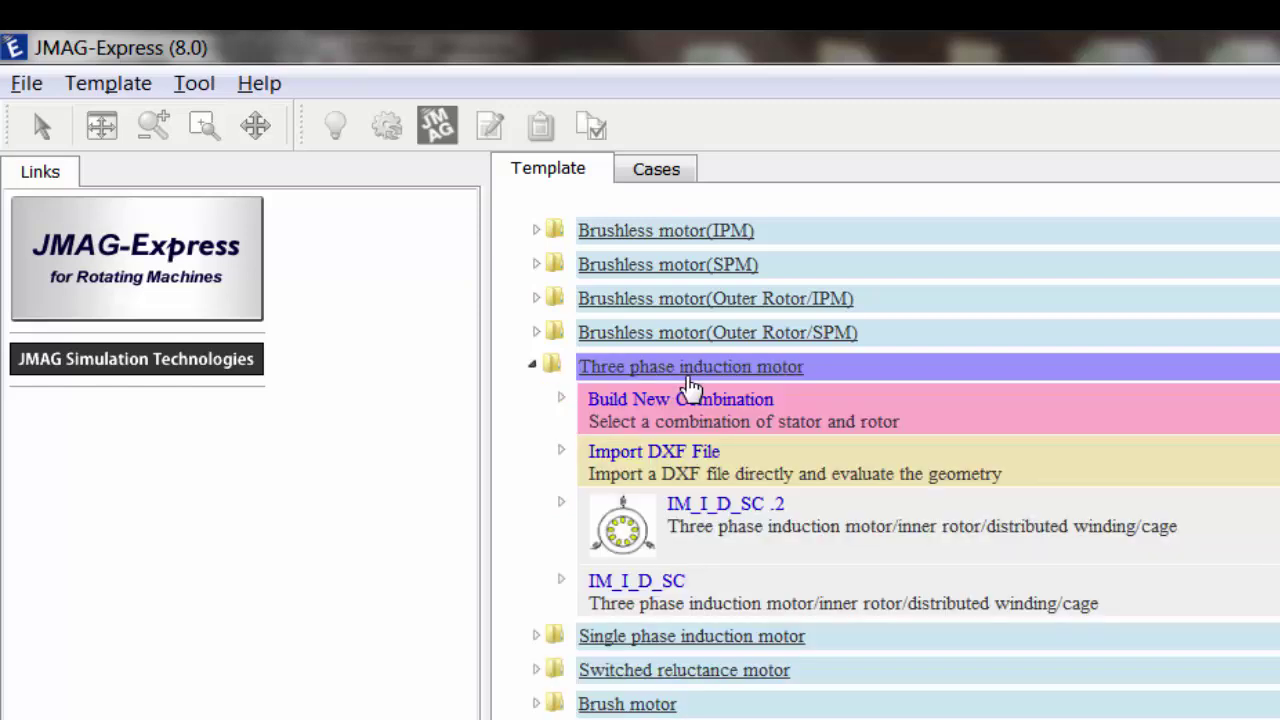
pyautogui.click(719, 510)
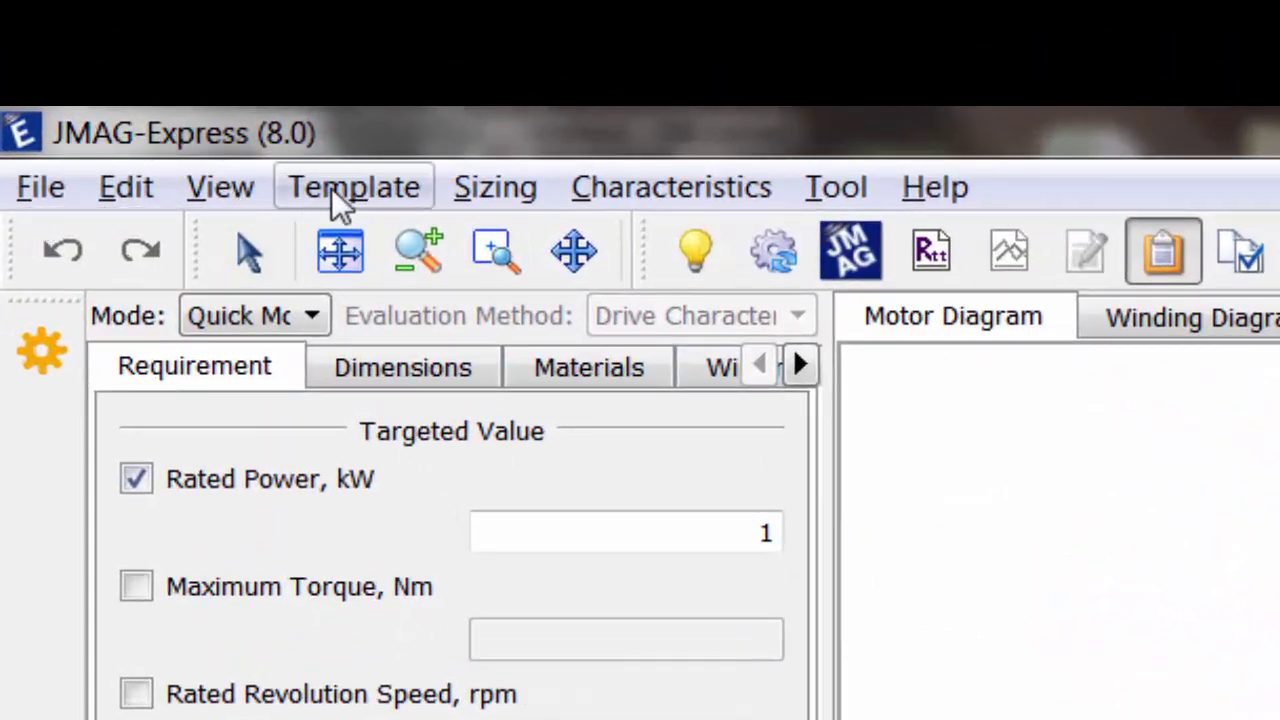
# Step: Review the template's dimension unit and decimal places properties, leaving them as they are
pyautogui.click(336, 195)
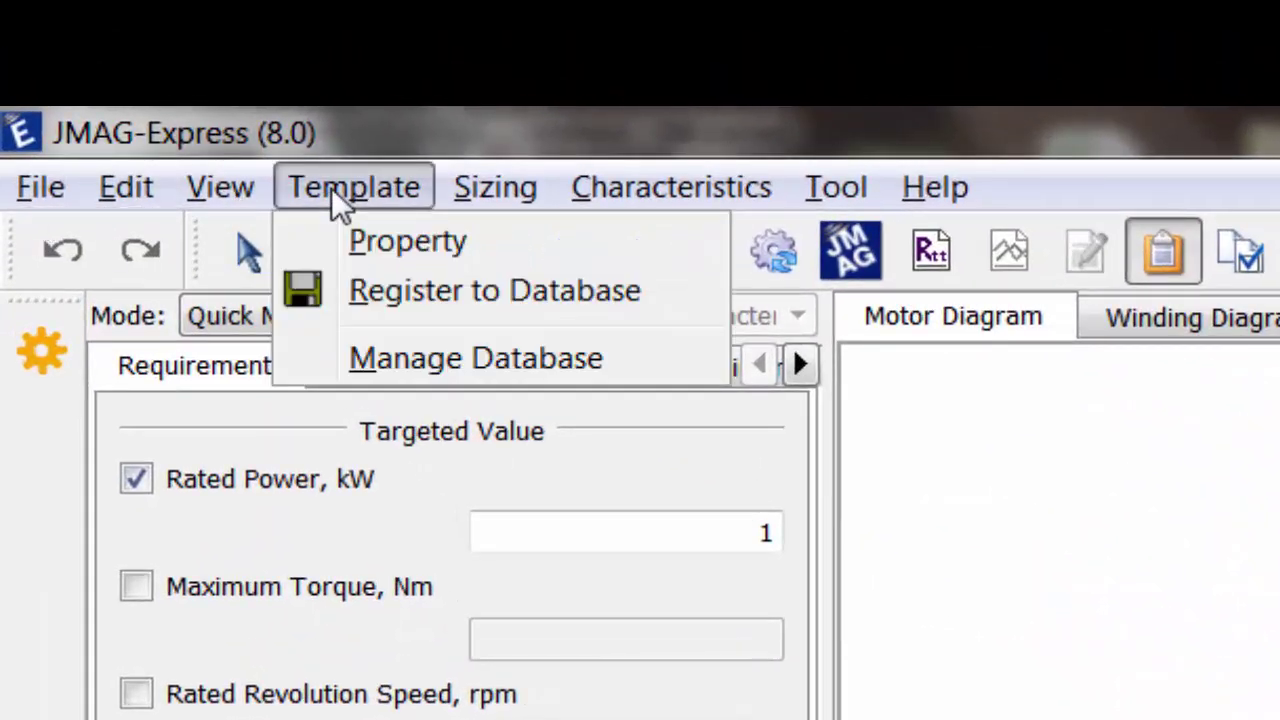
pyautogui.click(440, 245)
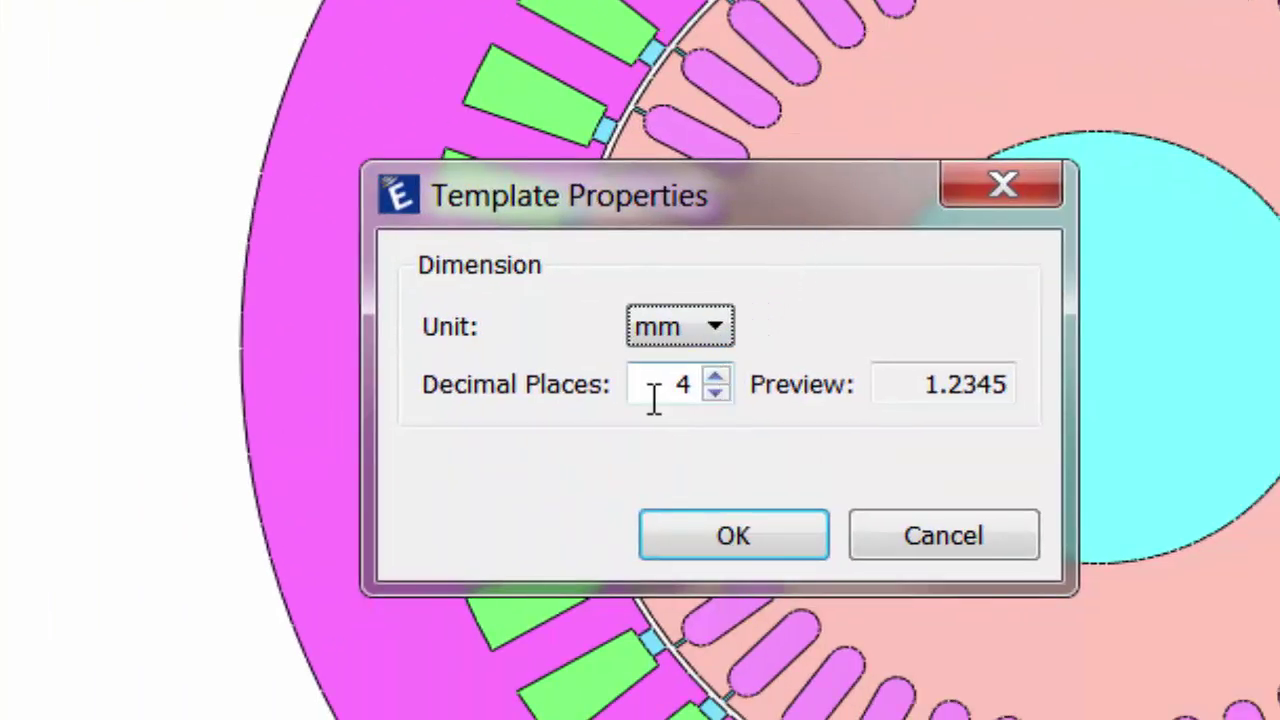
pyautogui.click(972, 530)
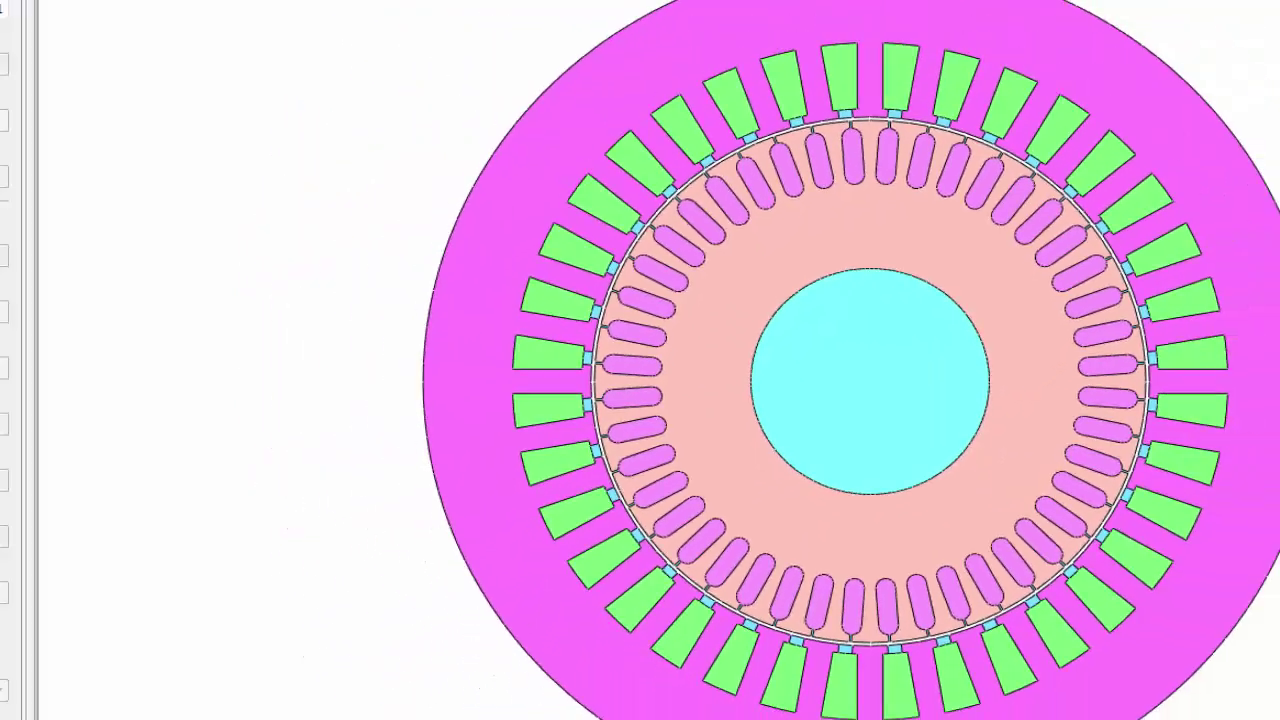
# Step: Review the options for registering the template to the database and saving it as a file, without saving
pyautogui.click(112, 59)
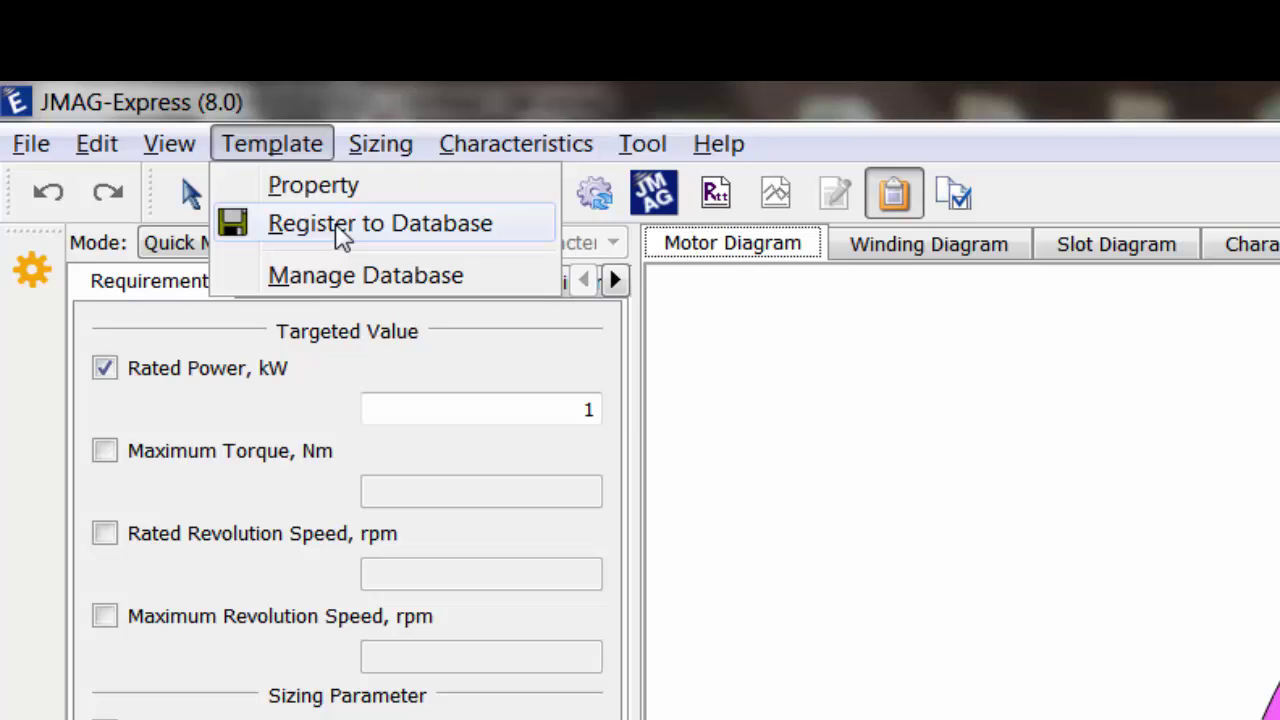
pyautogui.click(97, 145)
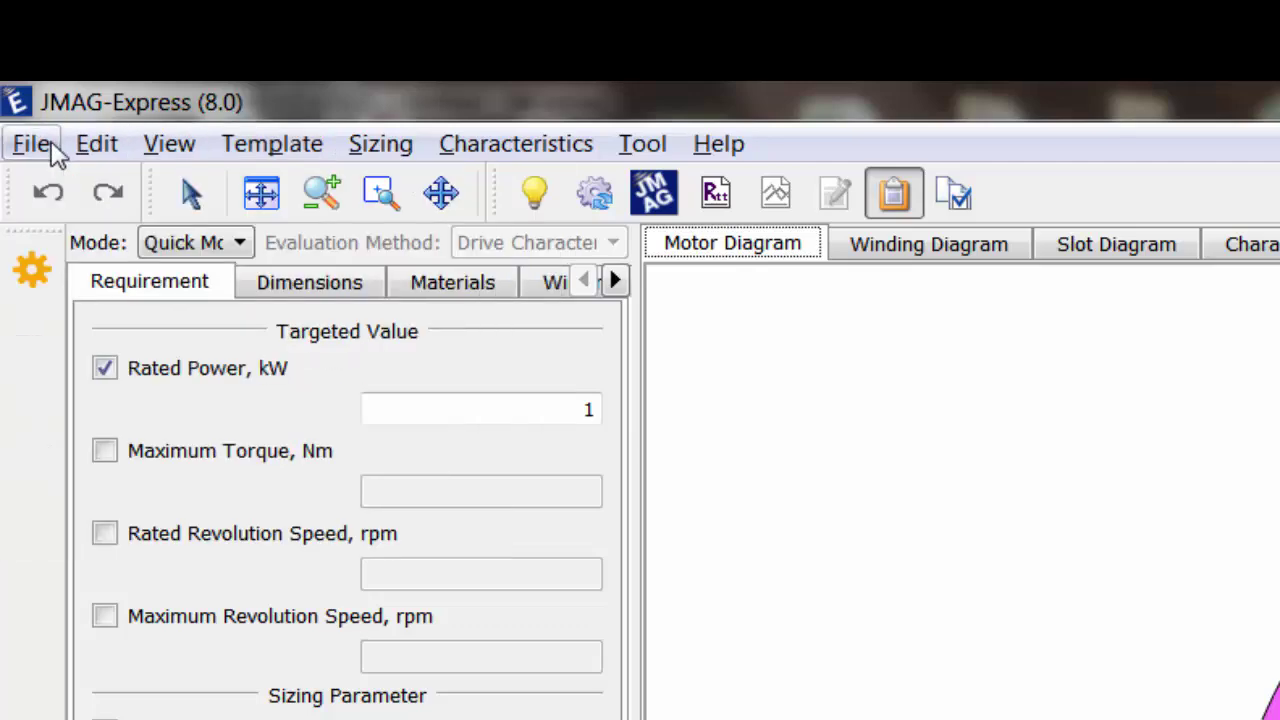
pyautogui.click(30, 143)
pyautogui.click(110, 242)
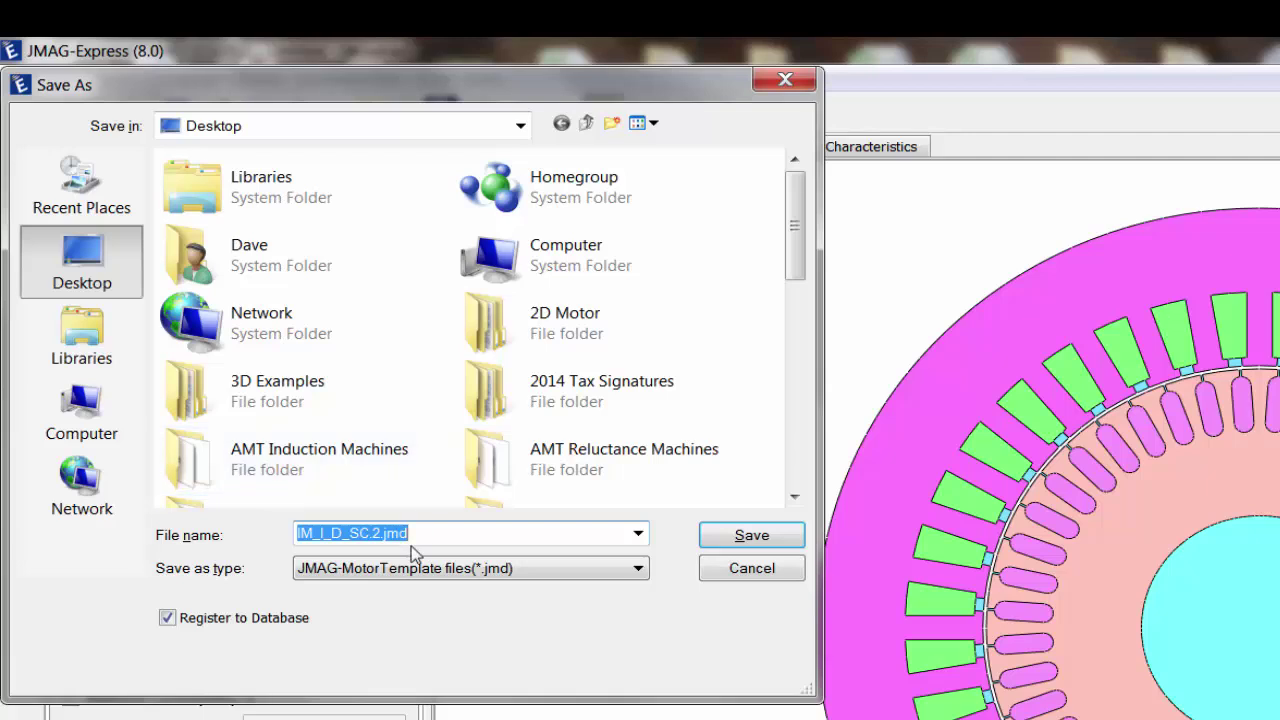
pyautogui.click(765, 570)
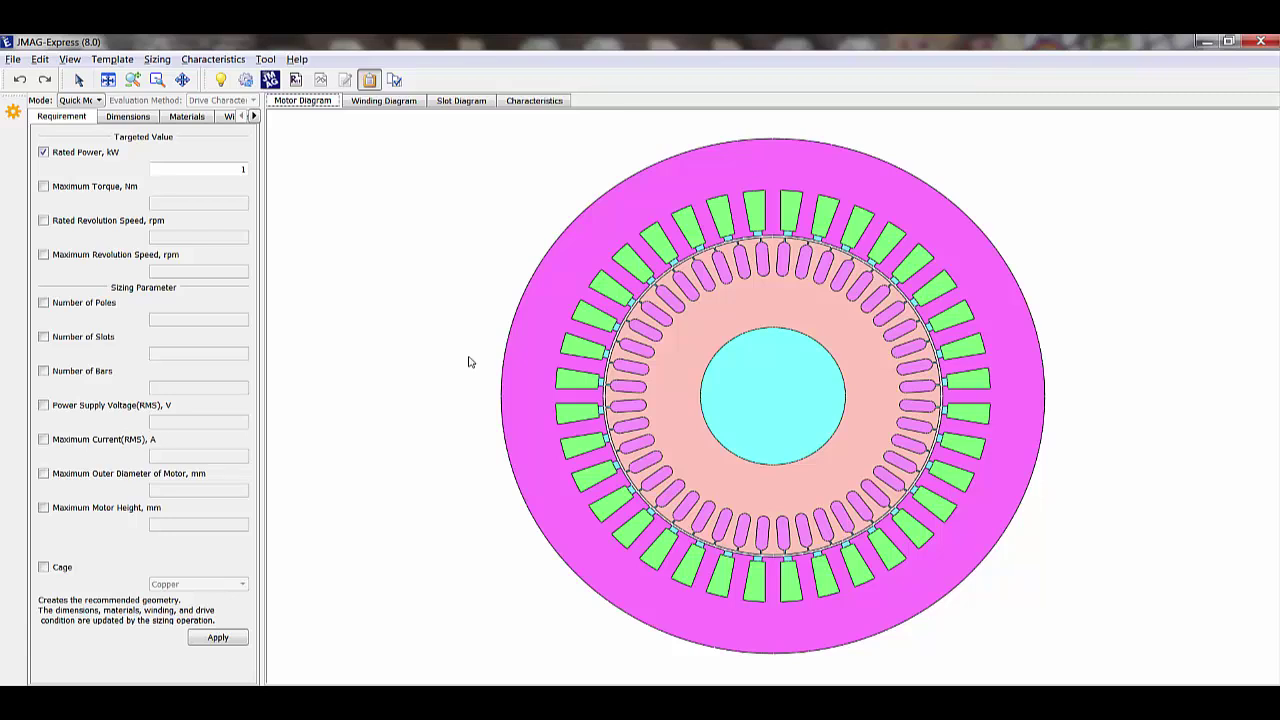
# Step: Examine the stator's outside and inside diameters in the motor dimensions
pyautogui.click(127, 117)
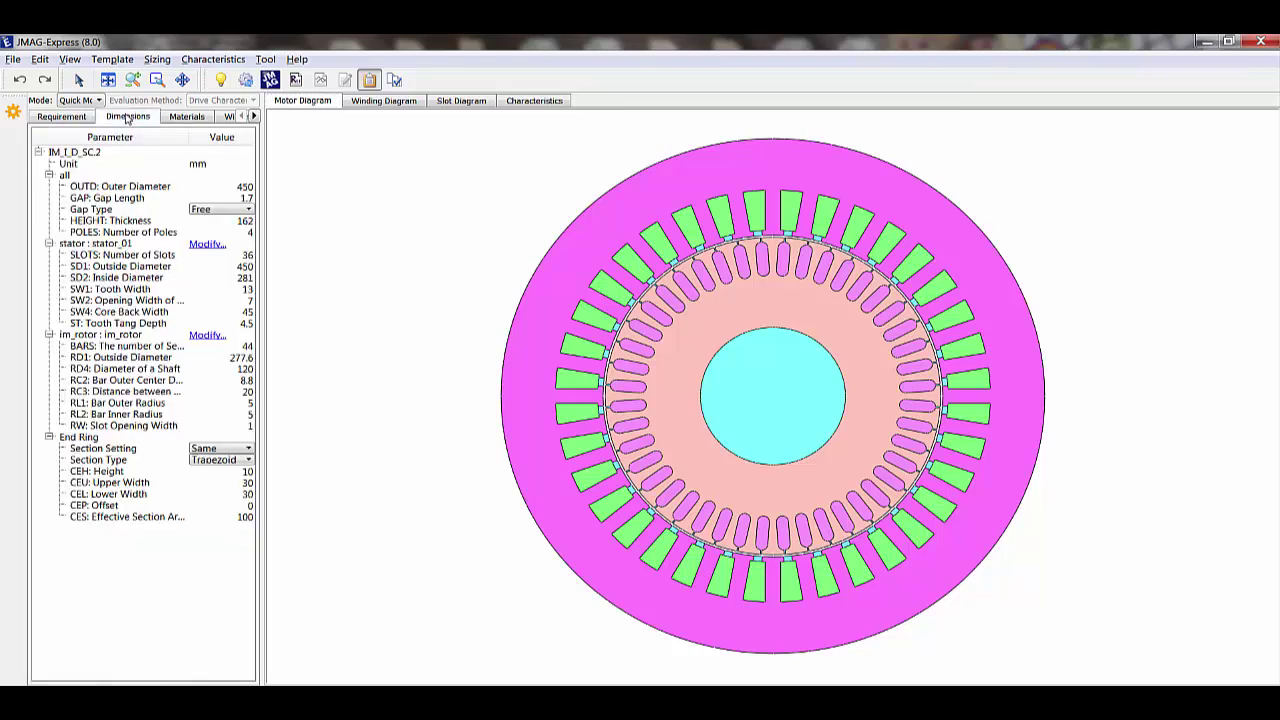
pyautogui.click(243, 268)
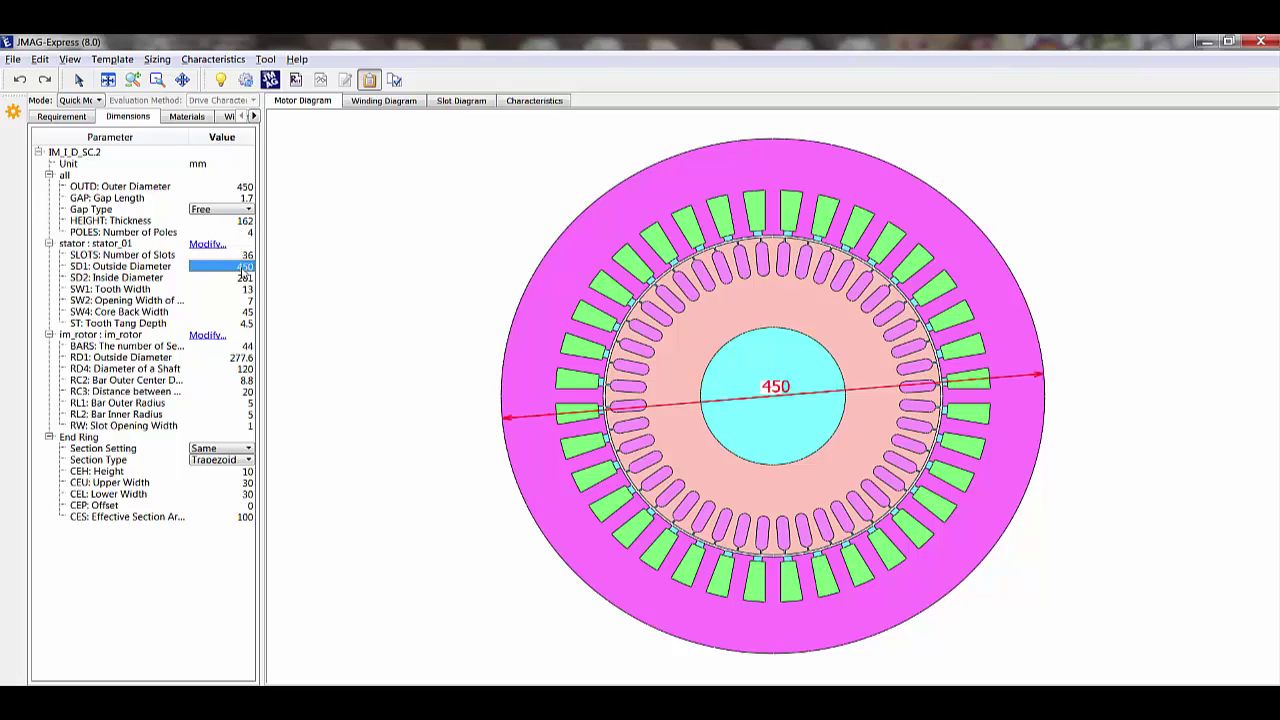
pyautogui.click(247, 279)
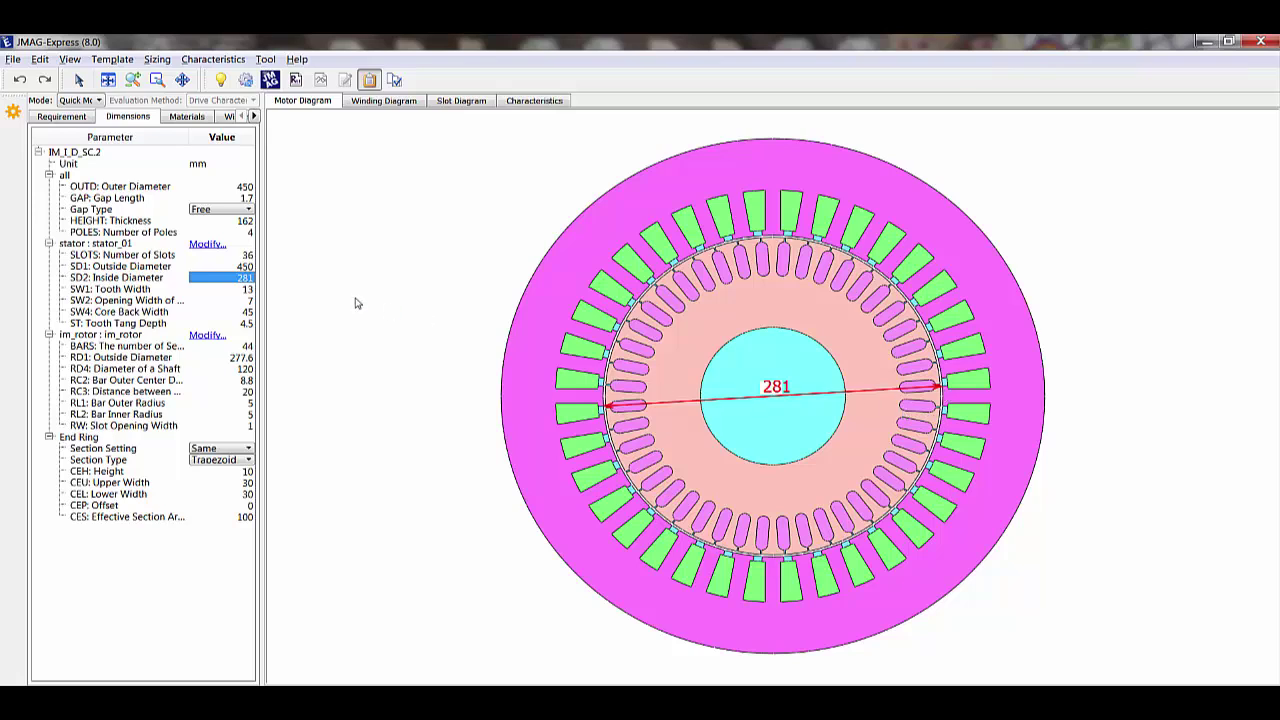
# Step: Switch the stator to the so_009 template and set the end ring's section type to Rectangle
pyautogui.click(208, 245)
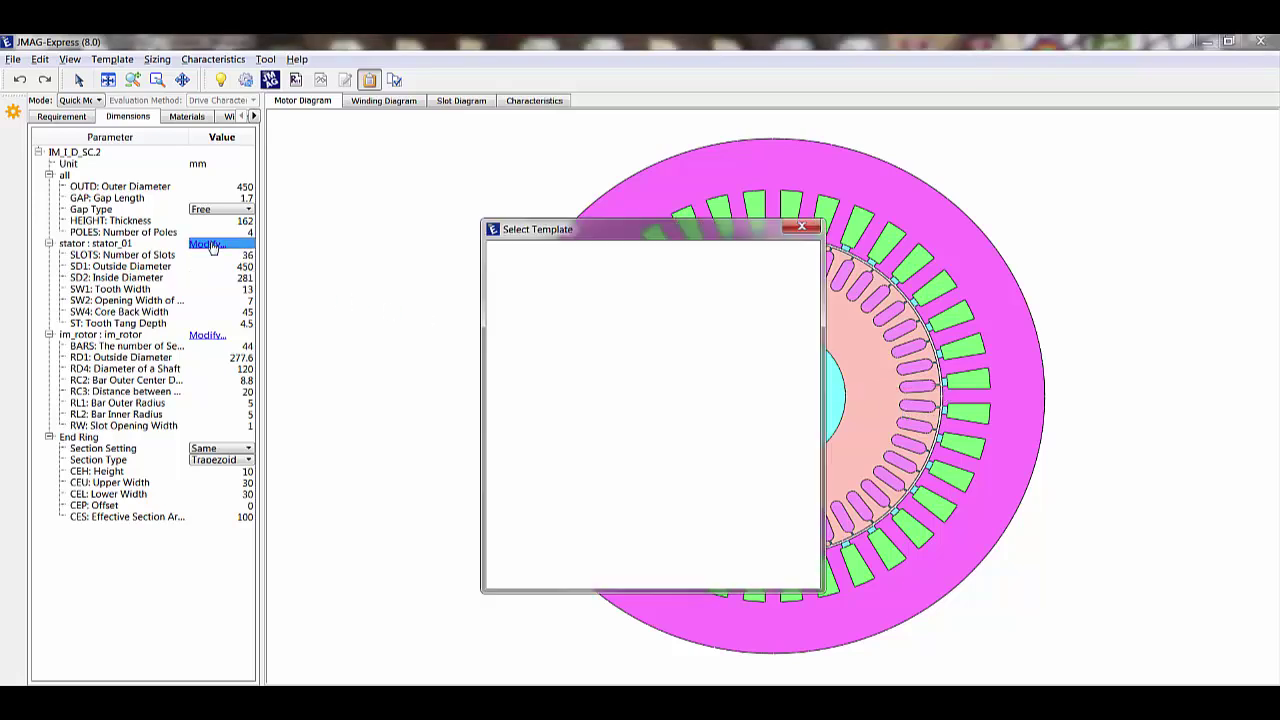
pyautogui.scroll(3, 718, 390)
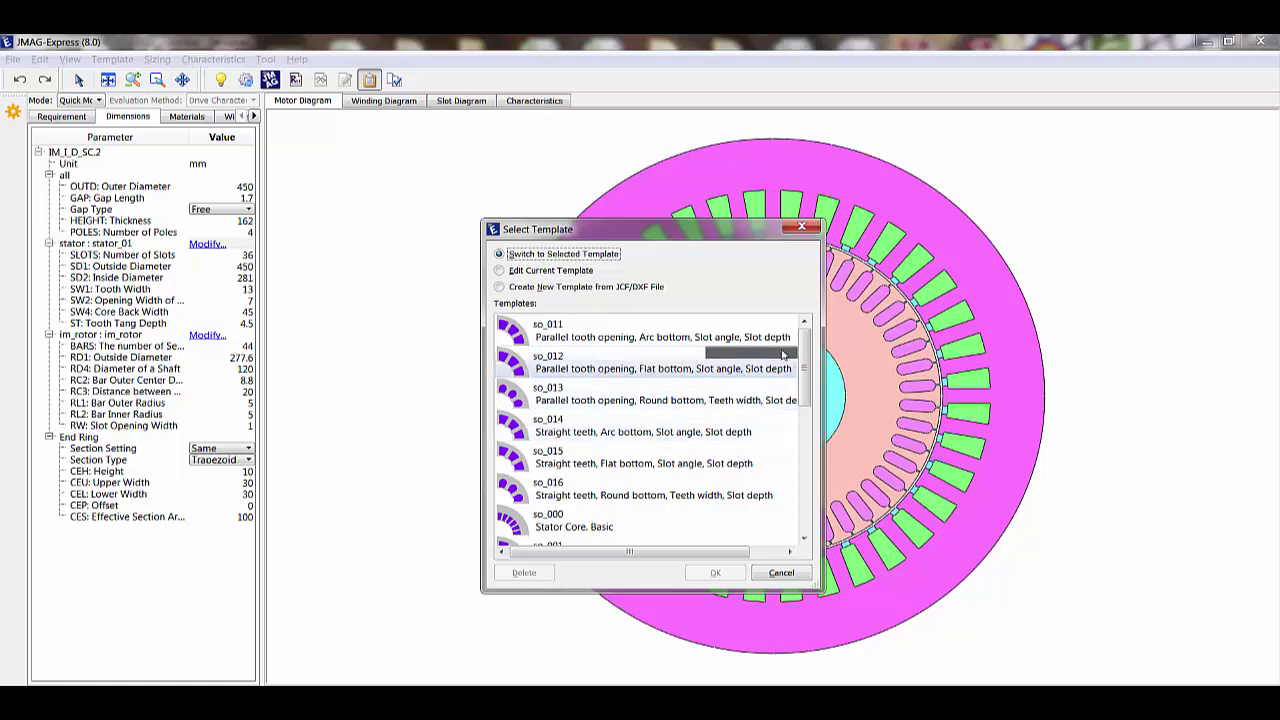
pyautogui.click(627, 487)
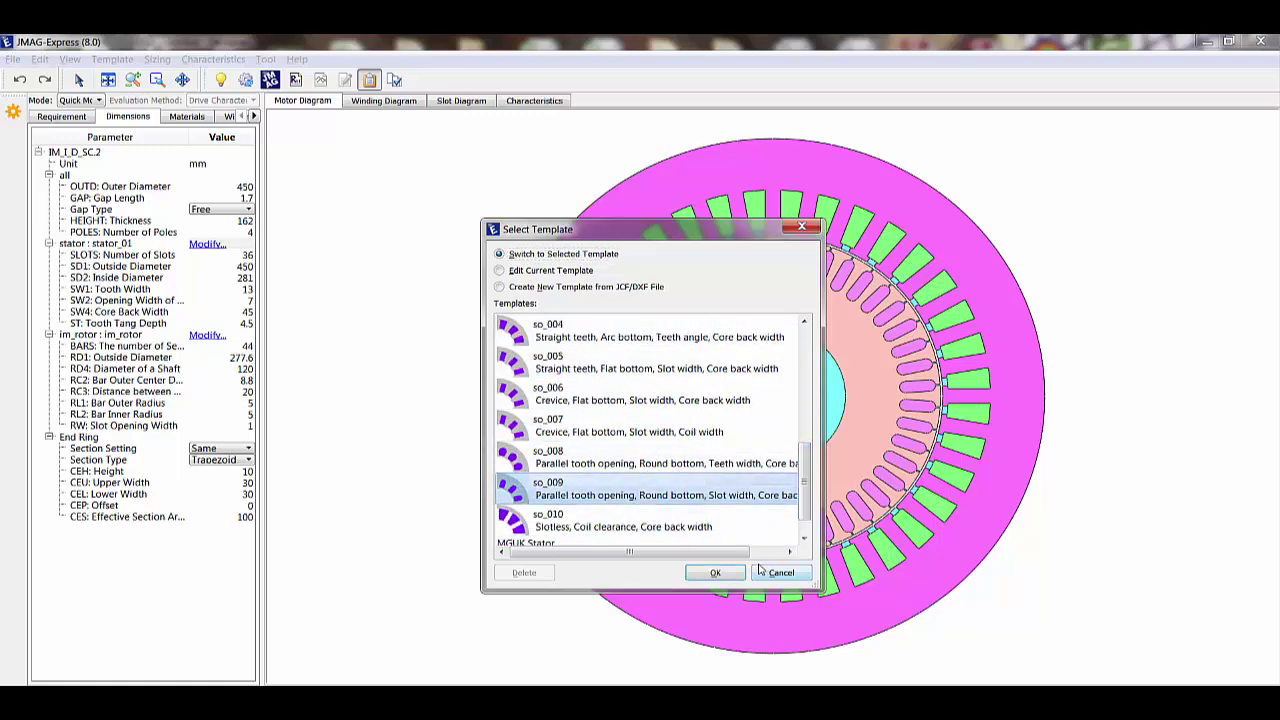
pyautogui.click(715, 572)
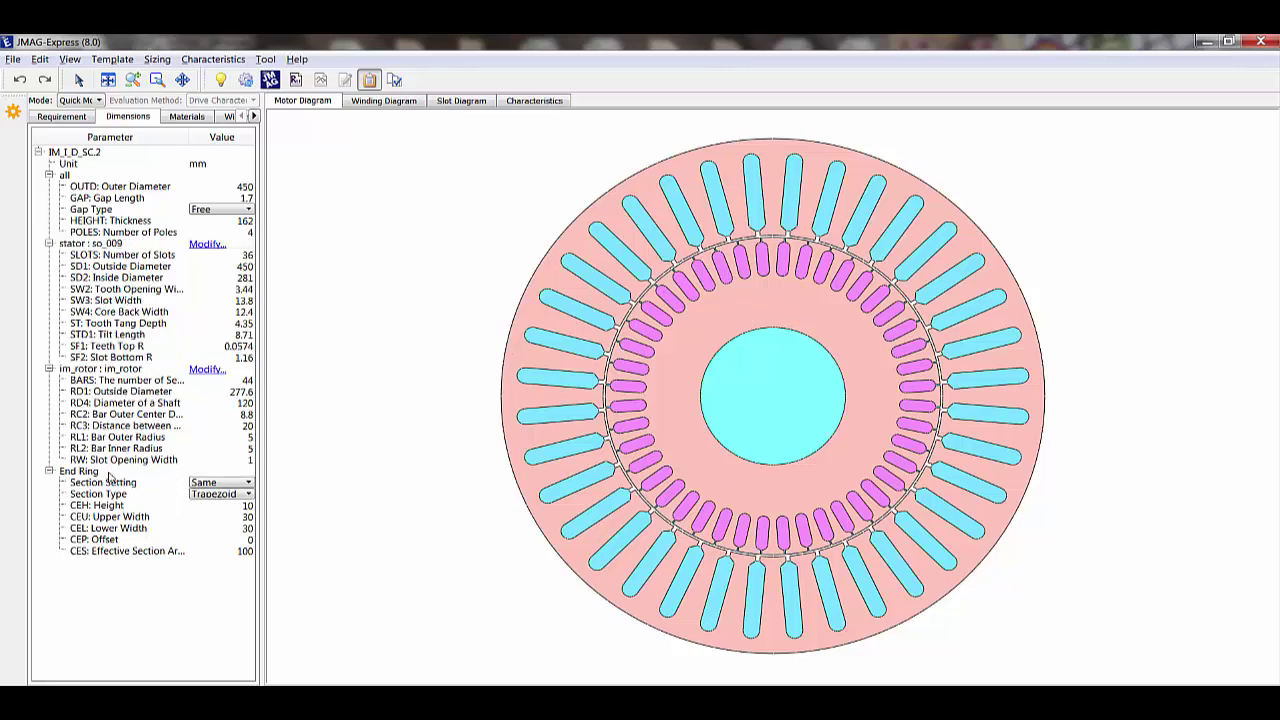
pyautogui.click(226, 496)
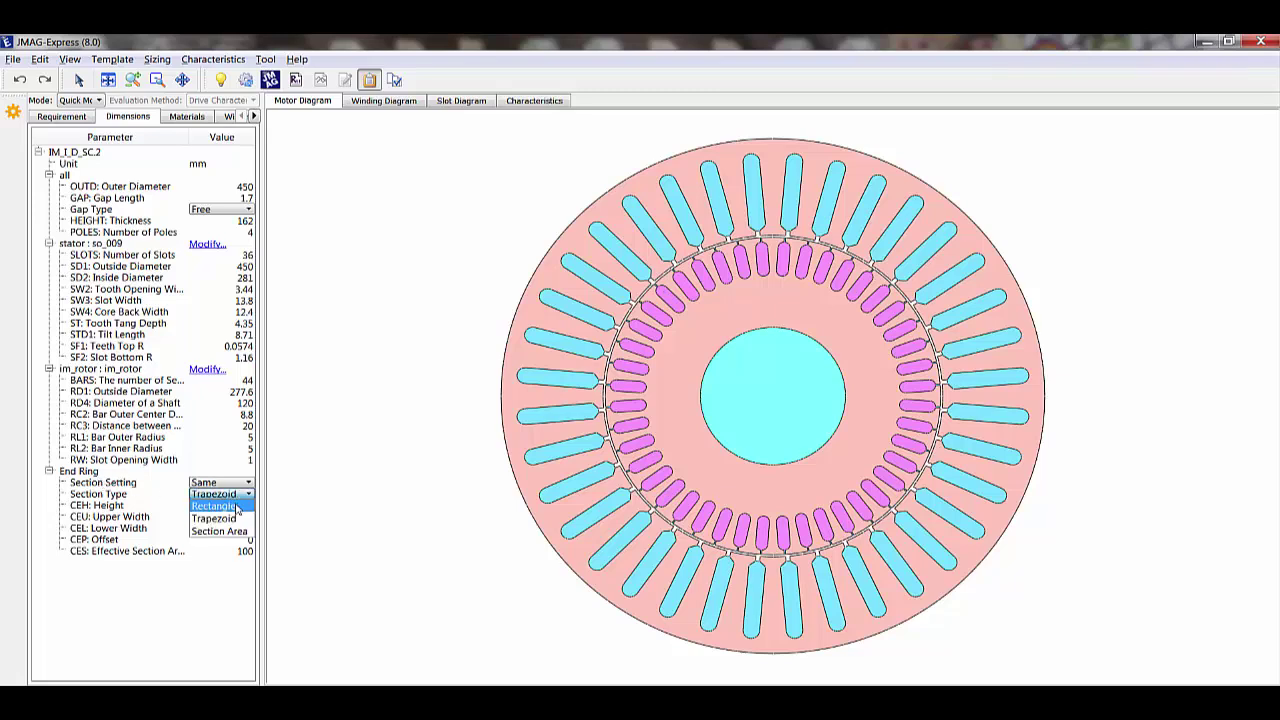
pyautogui.click(238, 509)
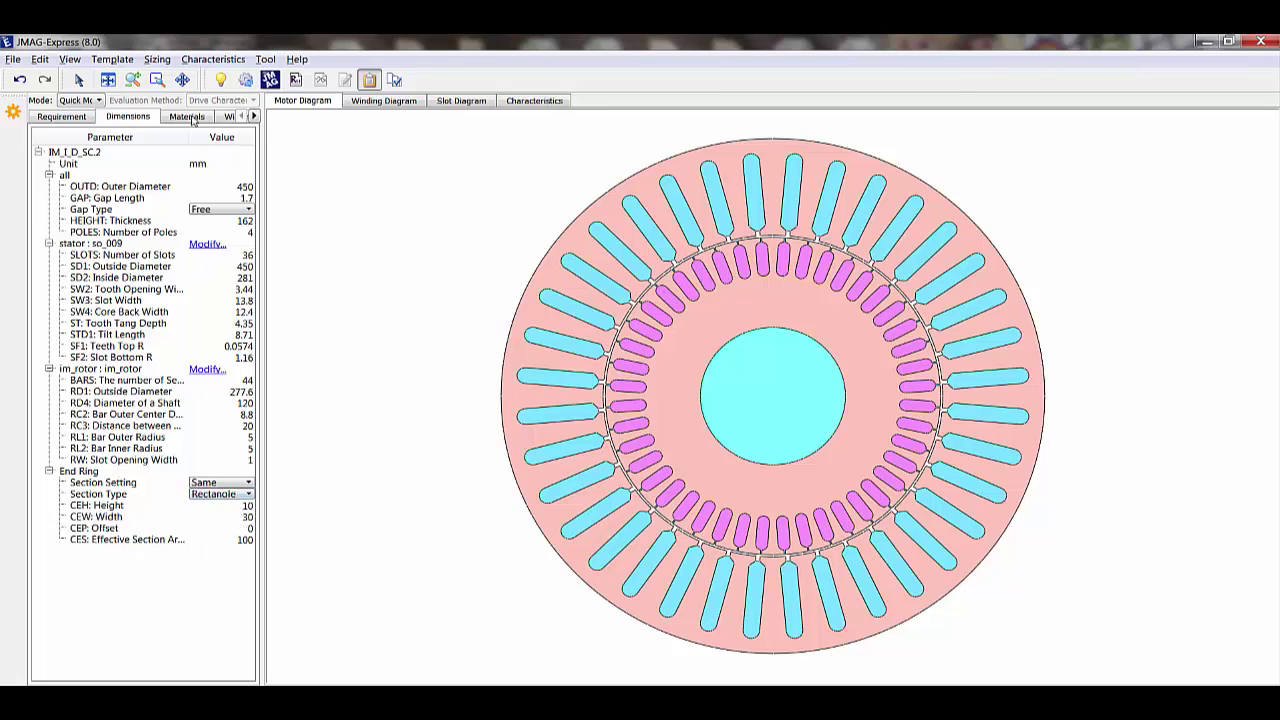
# Step: Review the part materials, the winding settings and the slot diagram
pyautogui.click(189, 117)
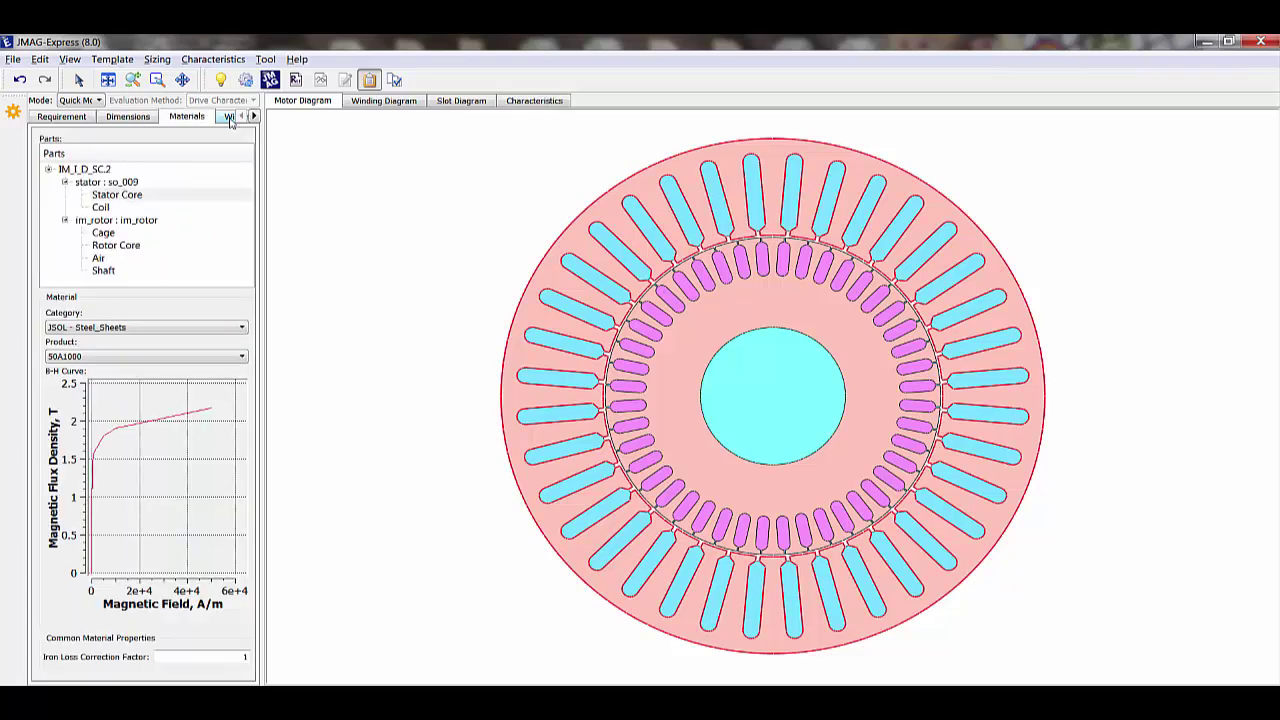
pyautogui.click(230, 117)
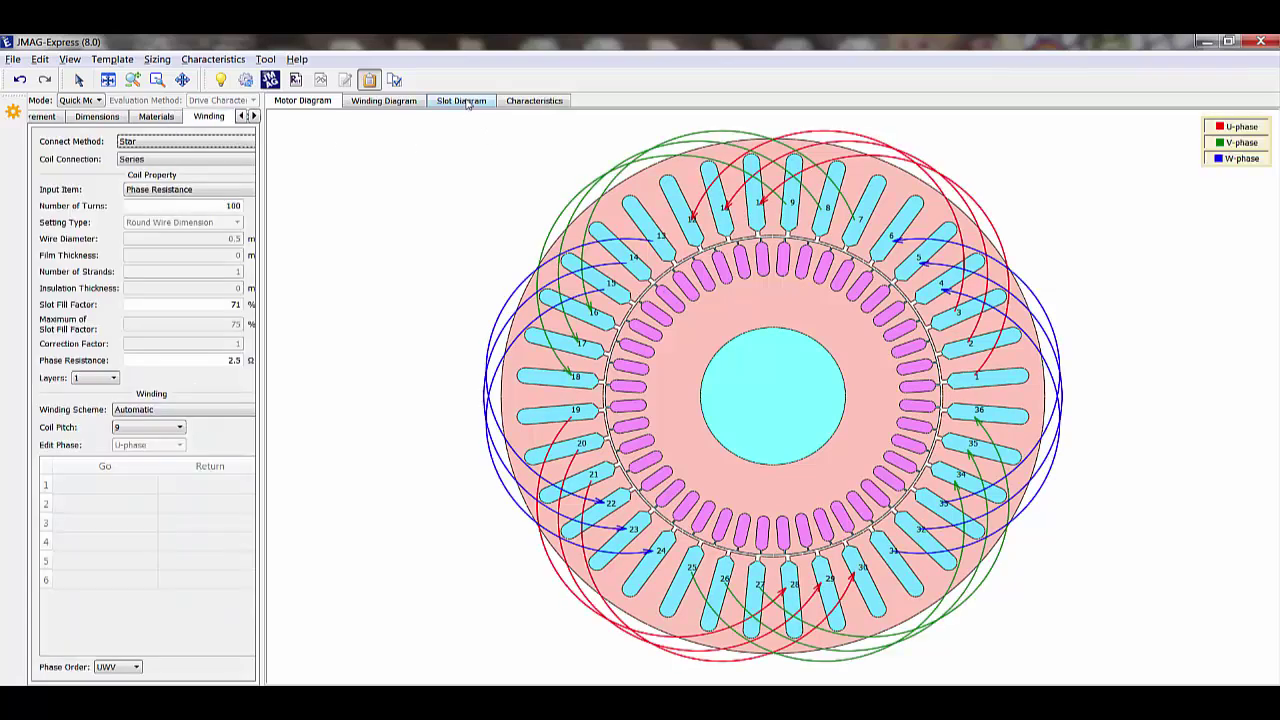
pyautogui.click(463, 101)
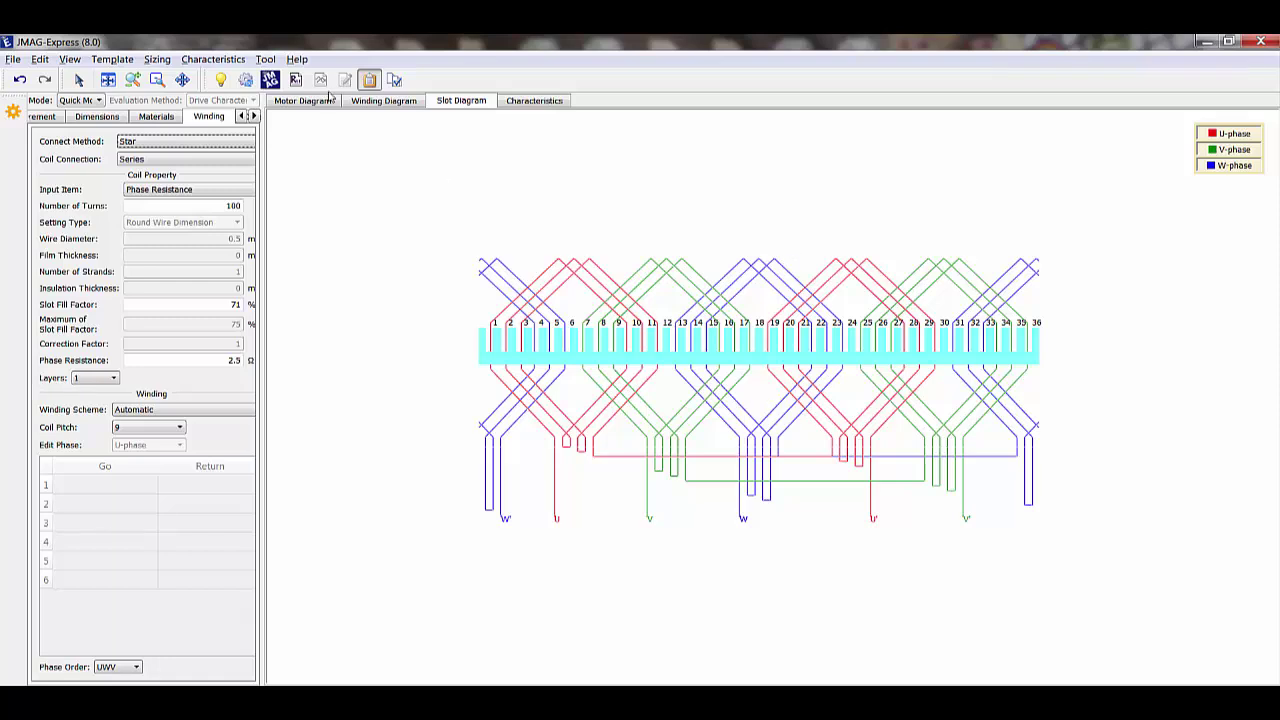
# Step: Set the drive's phase voltage amplitude to 500 V, evaluate the motor and enlarge the design table above the result graphs
pyautogui.click(254, 116)
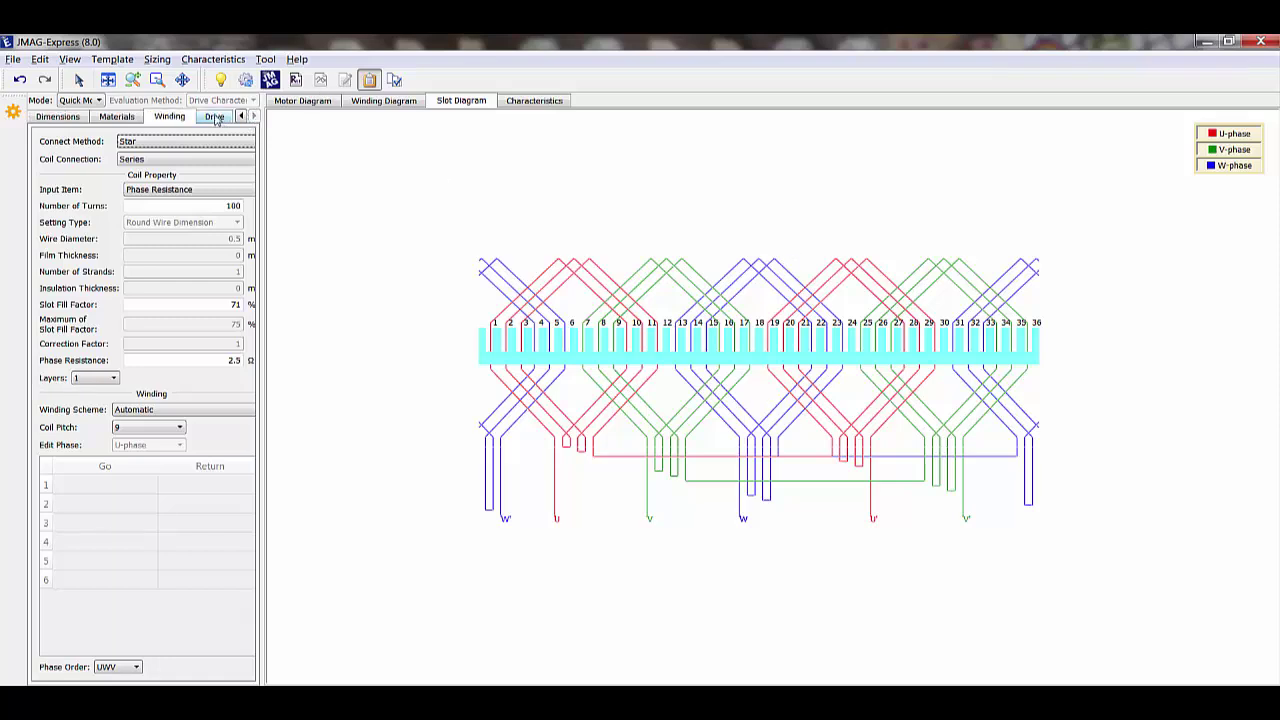
pyautogui.click(215, 117)
pyautogui.doubleClick(231, 190)
pyautogui.write('500')
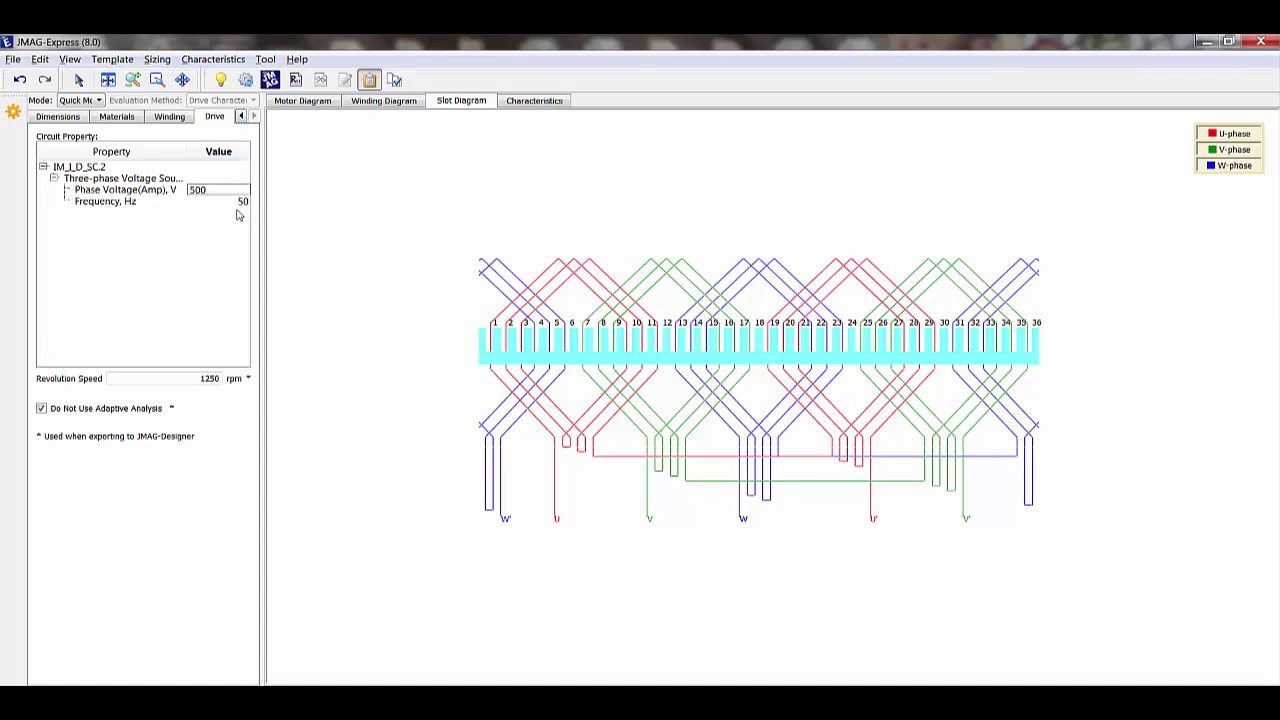
pyautogui.click(222, 80)
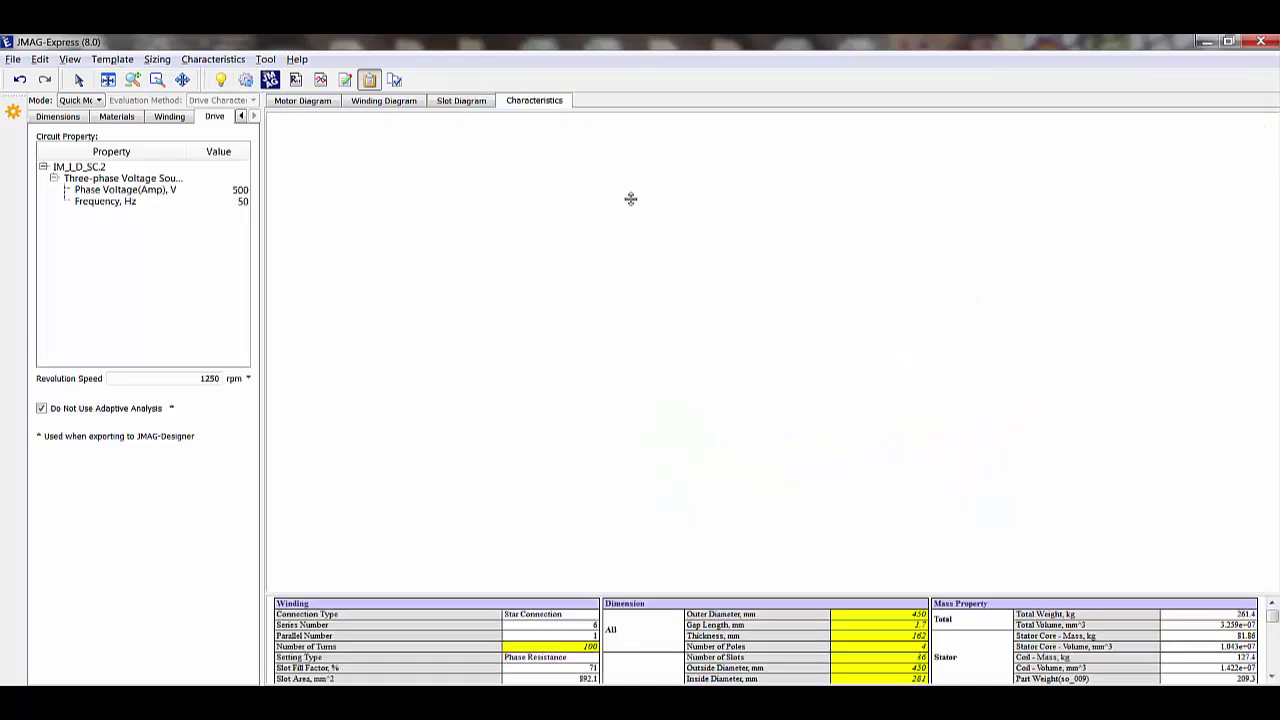
pyautogui.moveTo(629, 110); pyautogui.dragTo(628, 160)
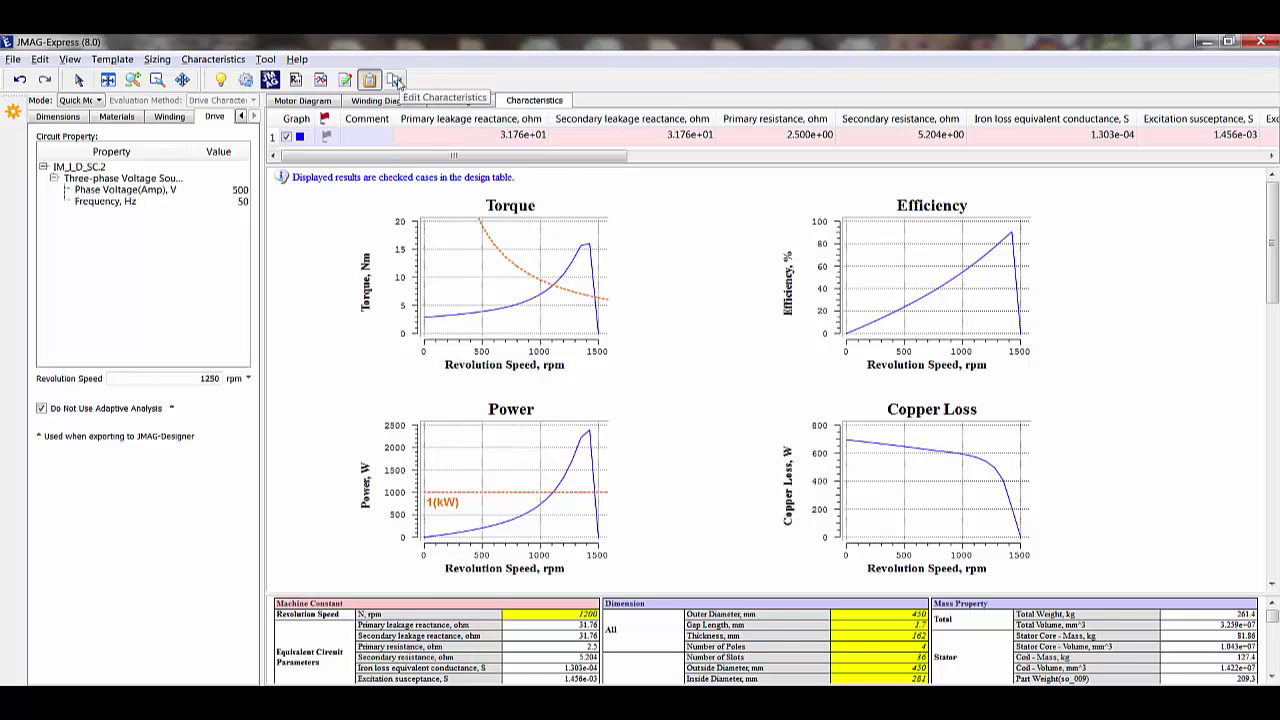
# Step: Turn on Edit Characteristics and review the Torque graph's line properties without changing them
pyautogui.click(213, 59)
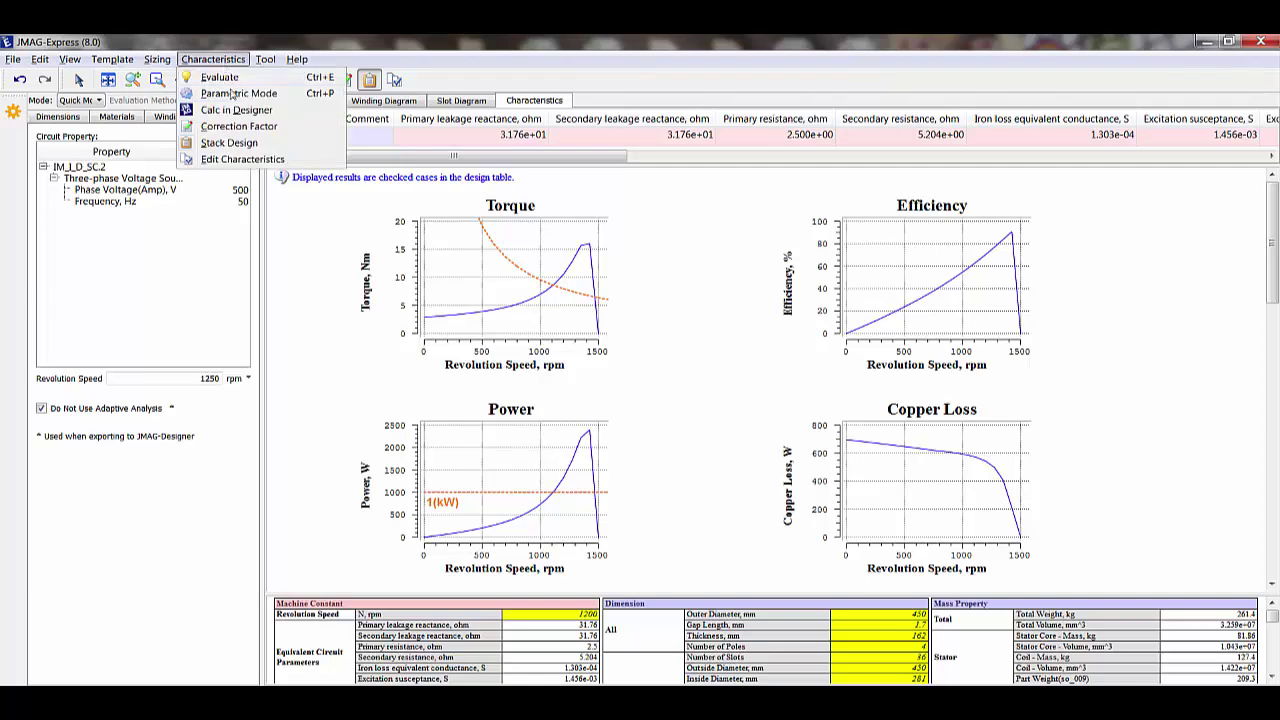
pyautogui.click(231, 162)
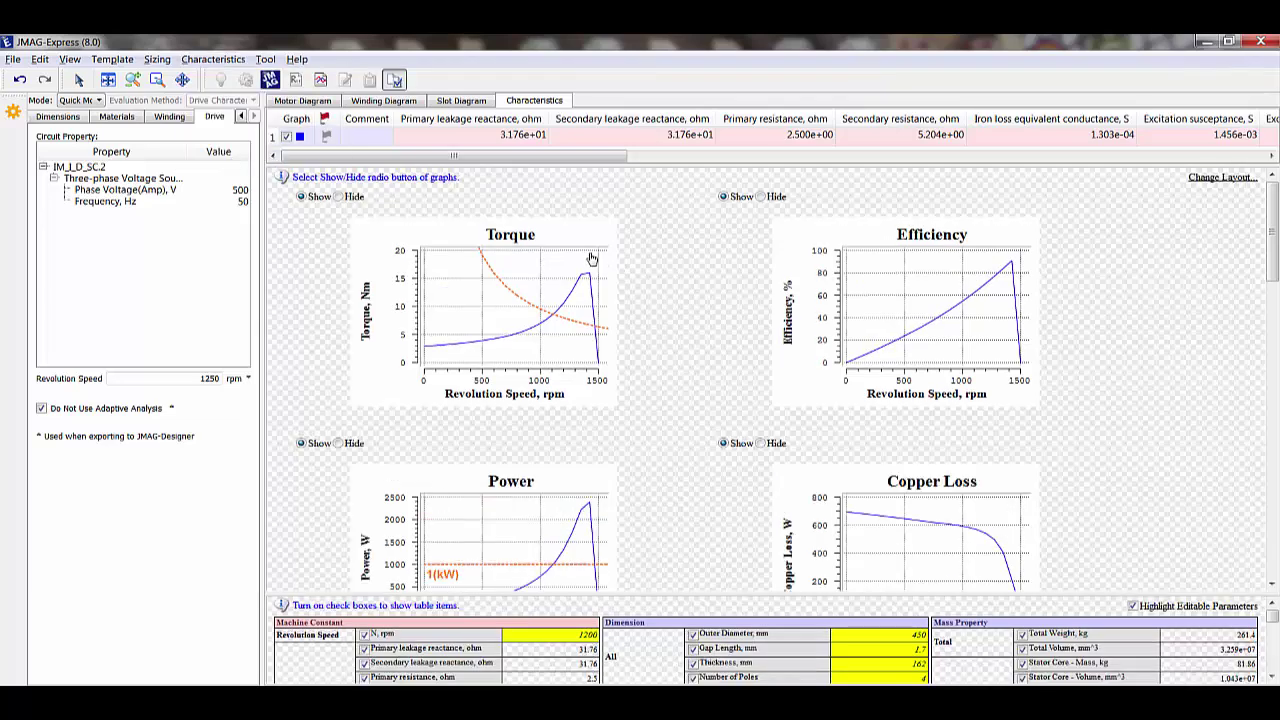
pyautogui.doubleClick(587, 260)
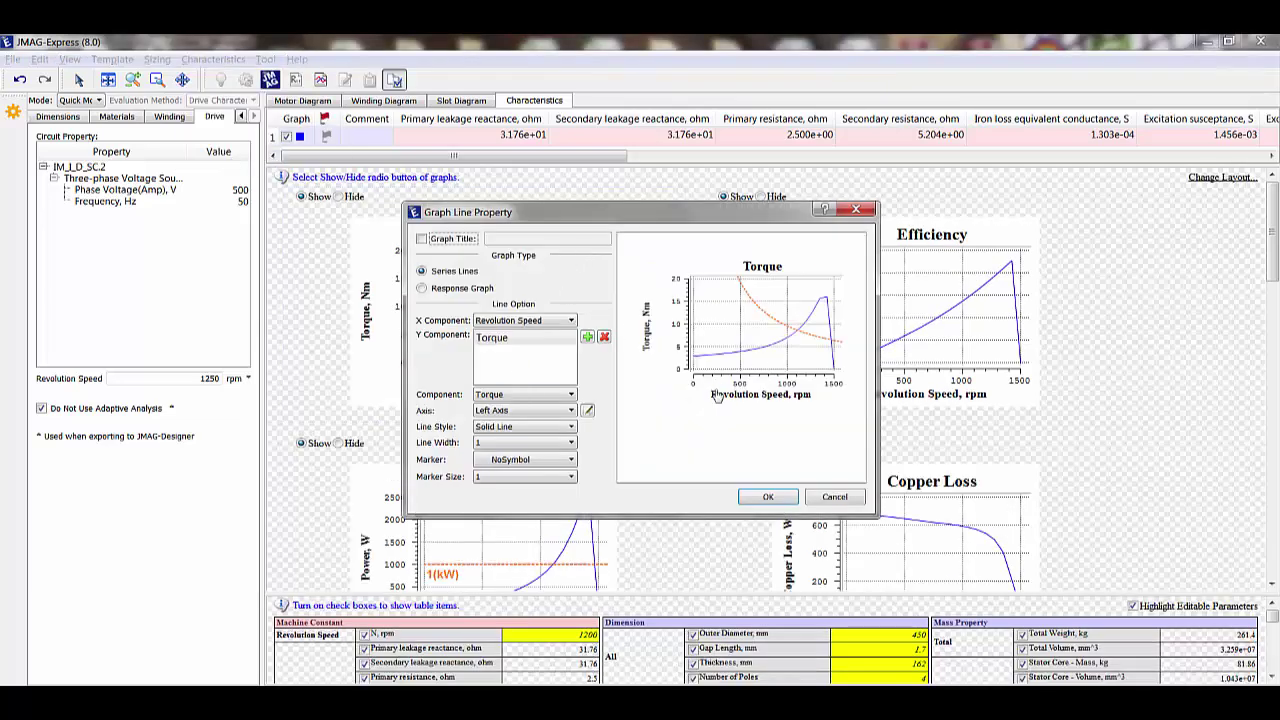
pyautogui.click(566, 323)
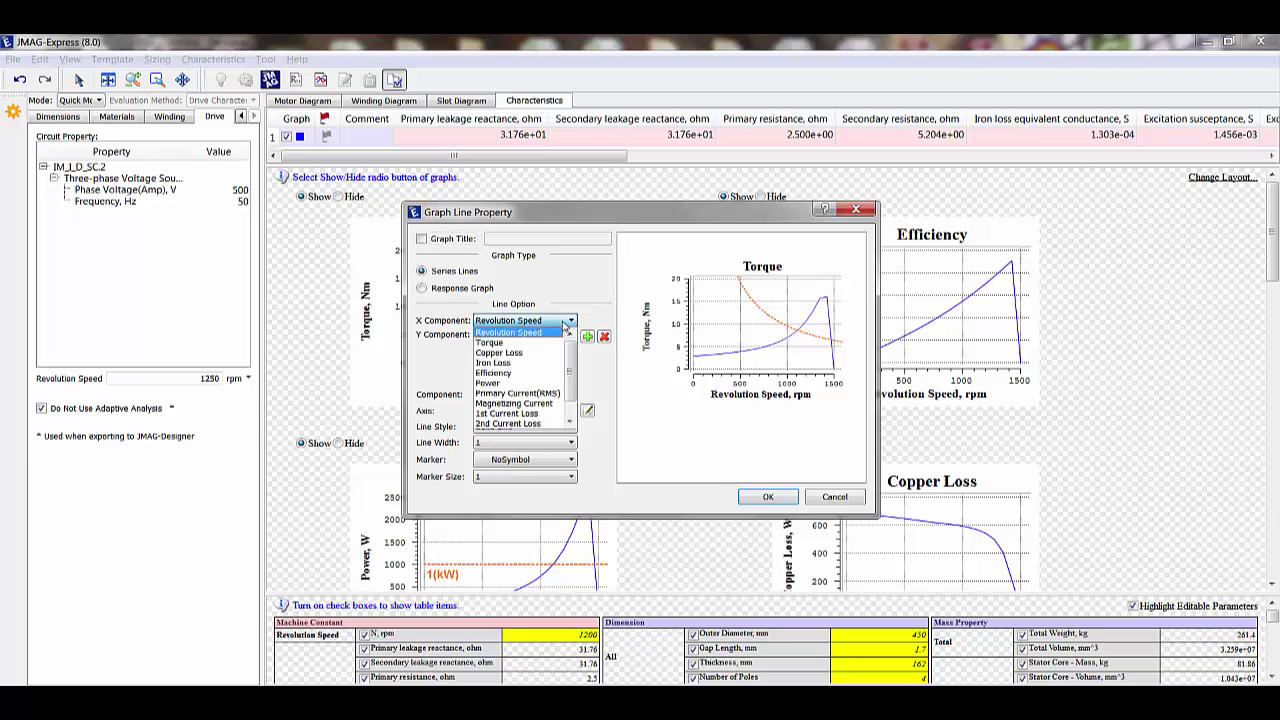
pyautogui.click(566, 322)
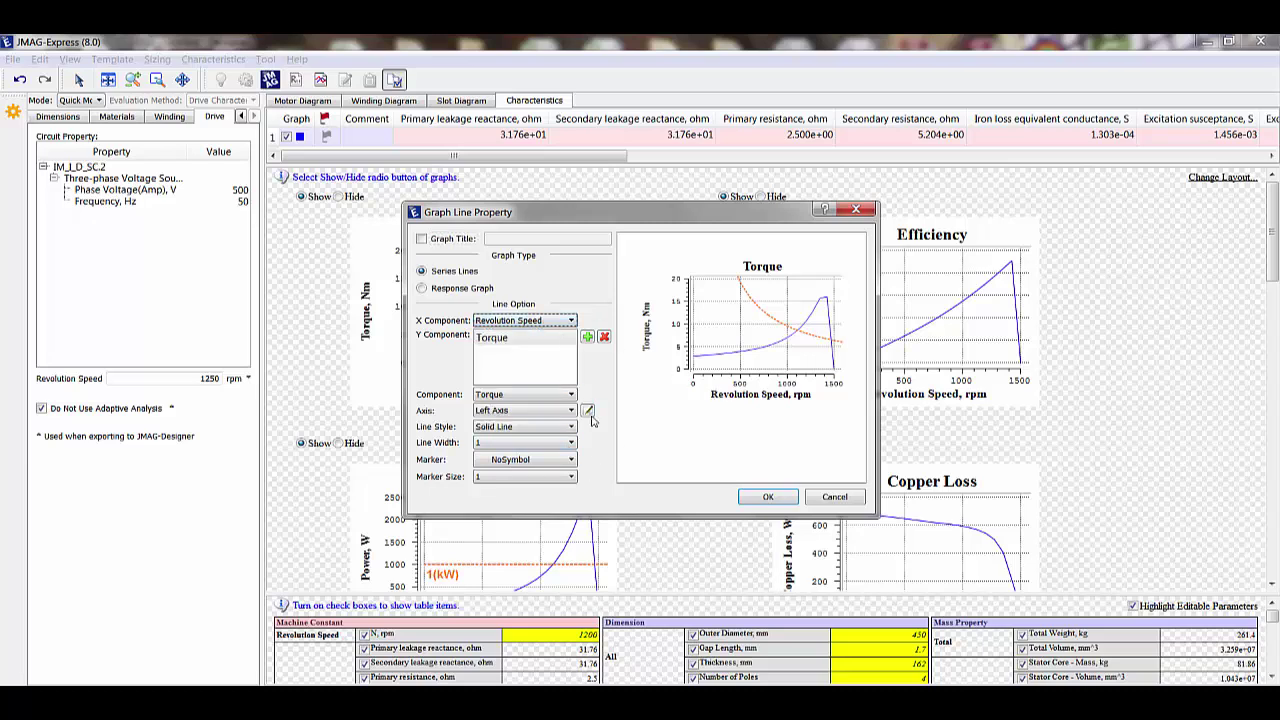
pyautogui.click(864, 496)
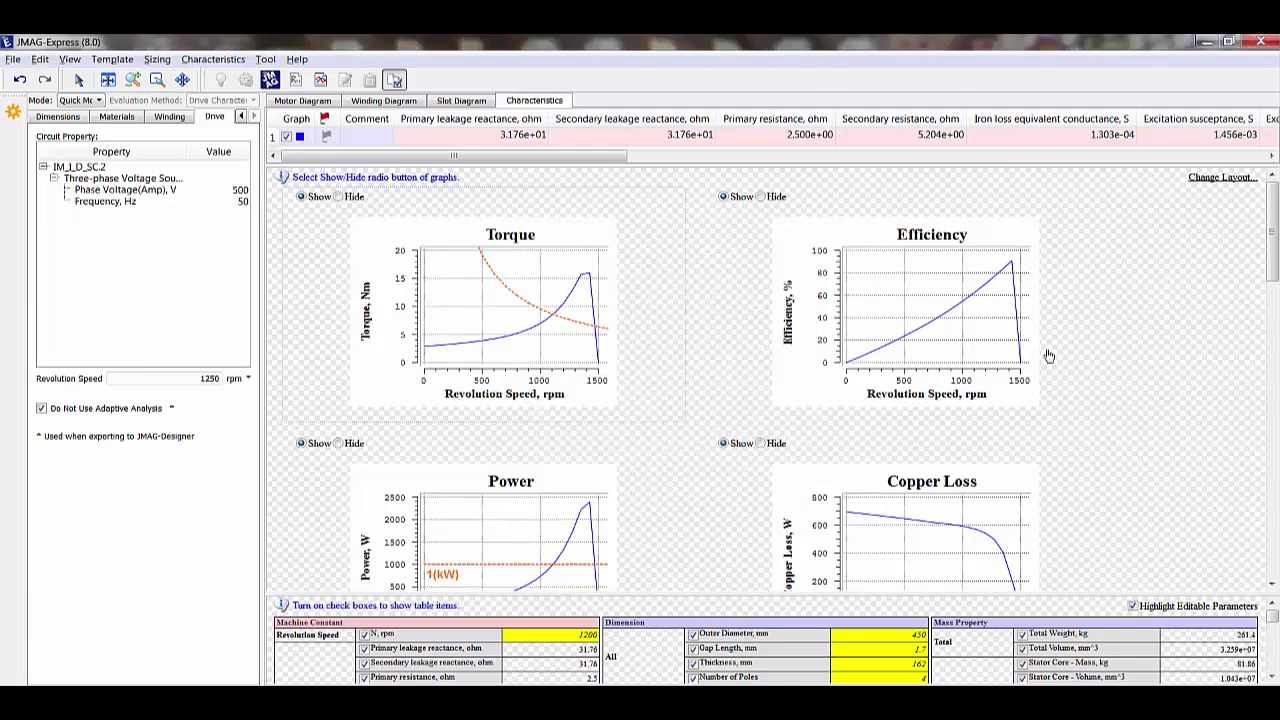
# Step: Hide the stator's number of slots, outside diameter, inside diameter, tooth opening width and slot width from the Dimension results table
pyautogui.scroll(-5, 966, 352)
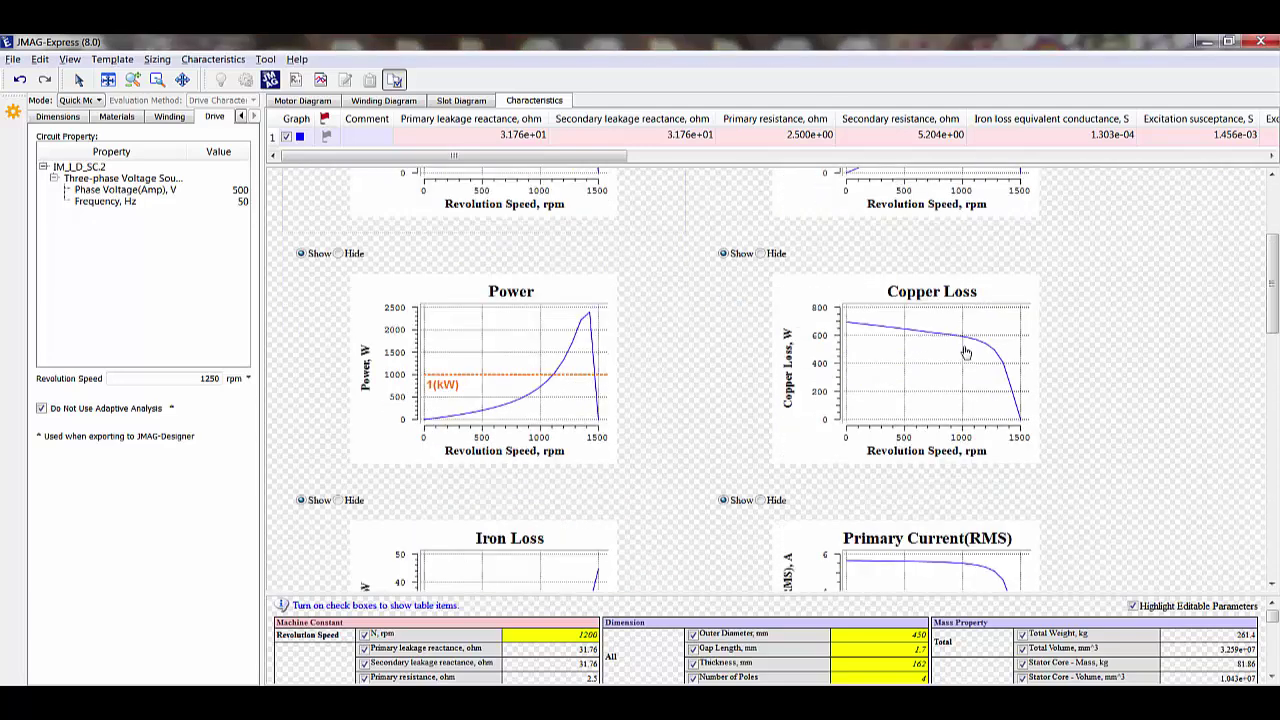
pyautogui.moveTo(733, 590); pyautogui.dragTo(728, 277)
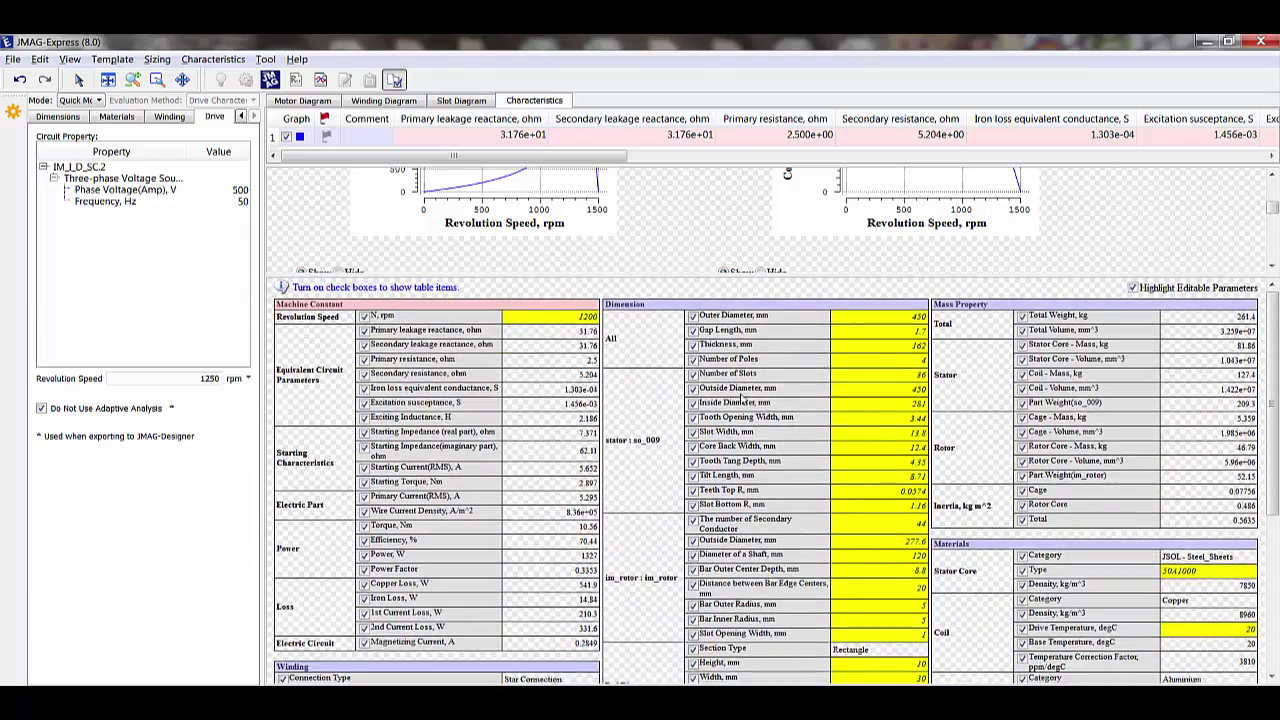
pyautogui.click(693, 374)
pyautogui.click(693, 388)
pyautogui.click(693, 403)
pyautogui.click(693, 417)
pyautogui.click(693, 432)
pyautogui.moveTo(642, 289); pyautogui.dragTo(664, 475)
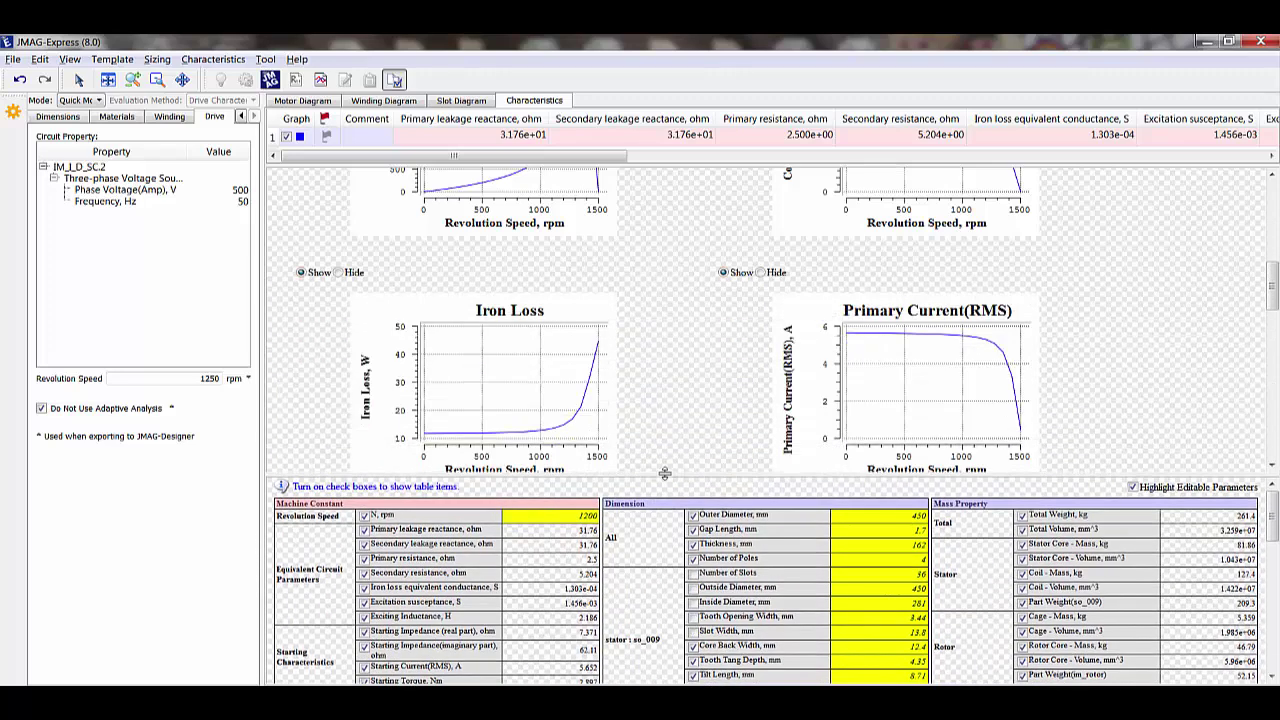
# Step: Turn off Edit Characteristics and shrink the results table to give the graphs more height
pyautogui.click(397, 80)
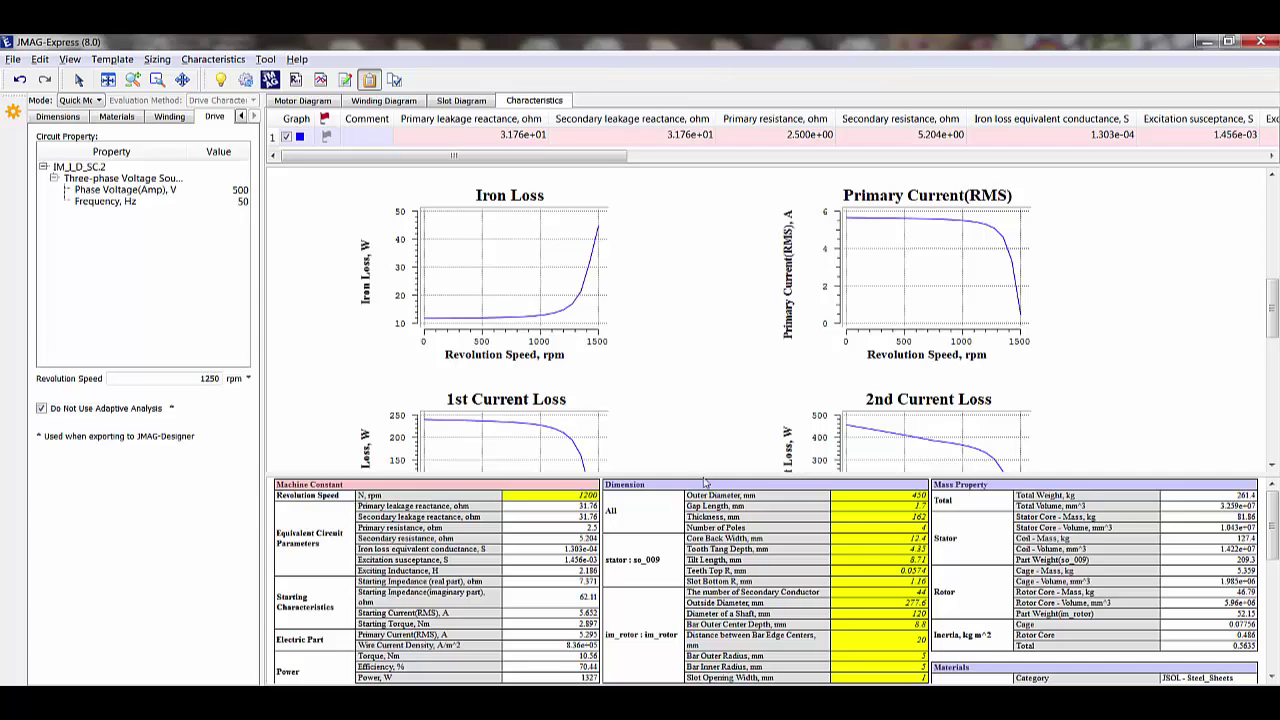
pyautogui.moveTo(703, 474); pyautogui.dragTo(701, 538)
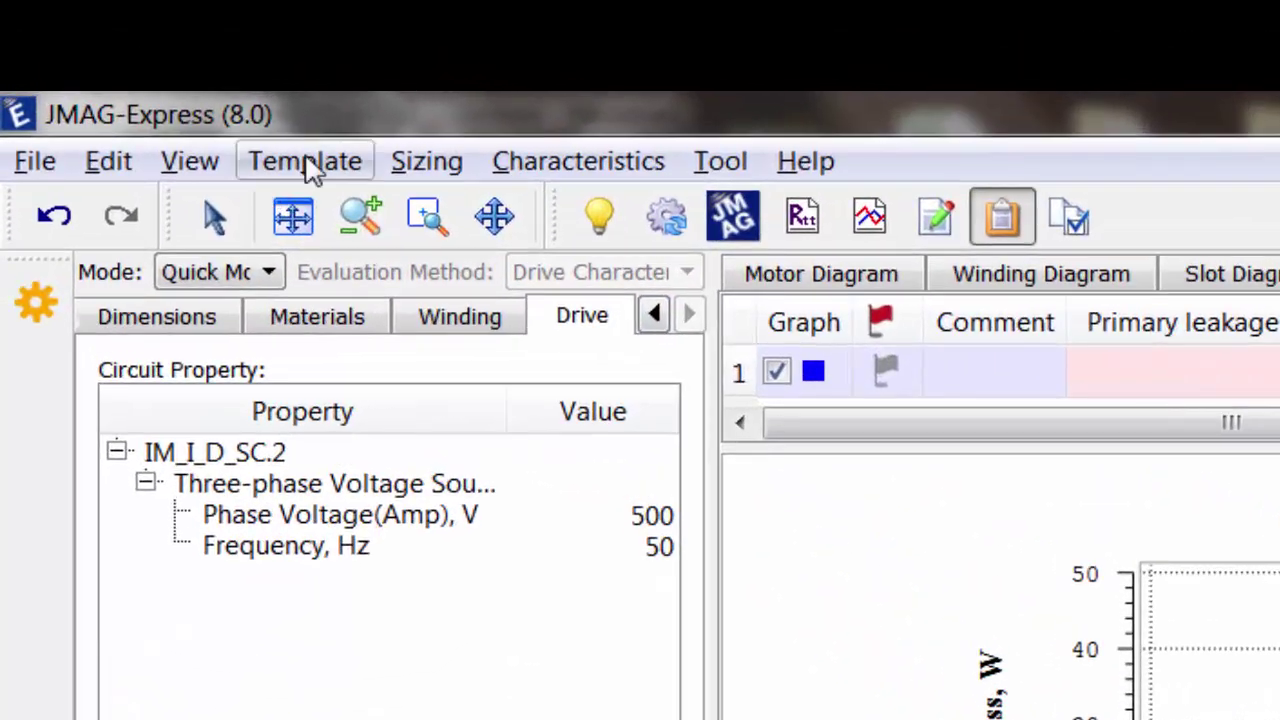
# Step: Begin registering a template to the database with Report Layout as the save target, and cancel the registration
pyautogui.click(112, 59)
pyautogui.click(360, 245)
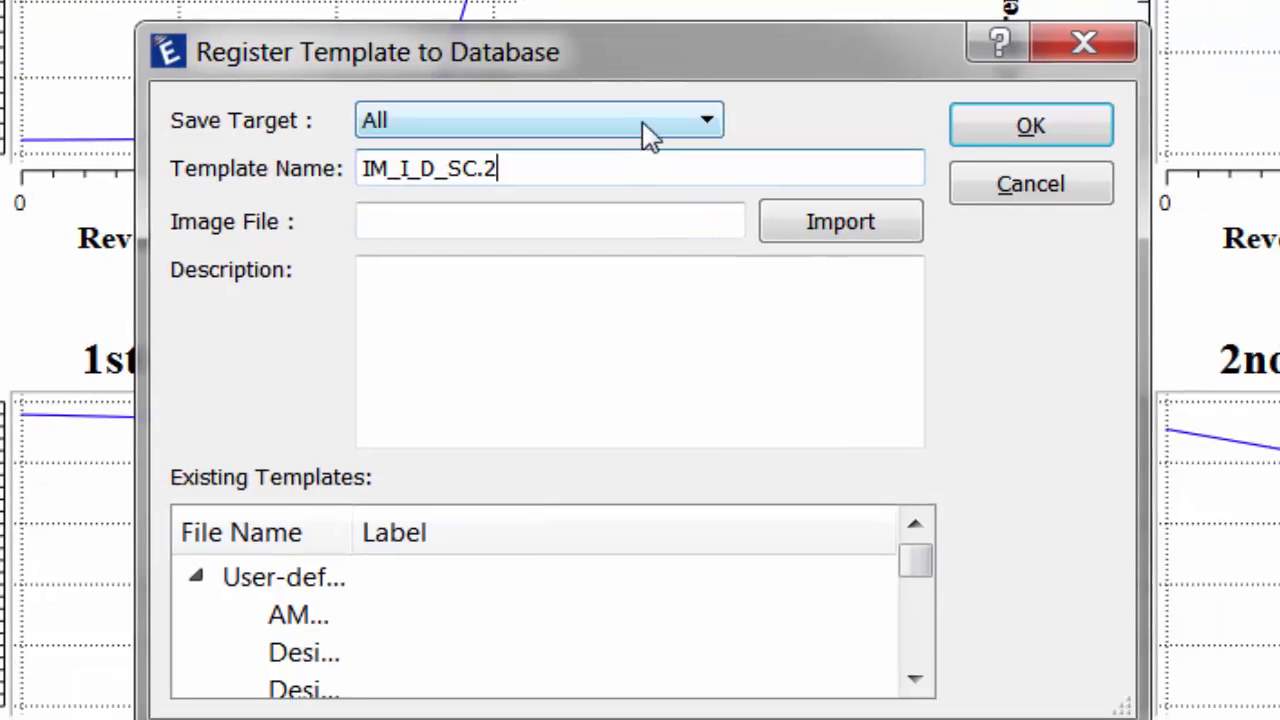
pyautogui.click(645, 128)
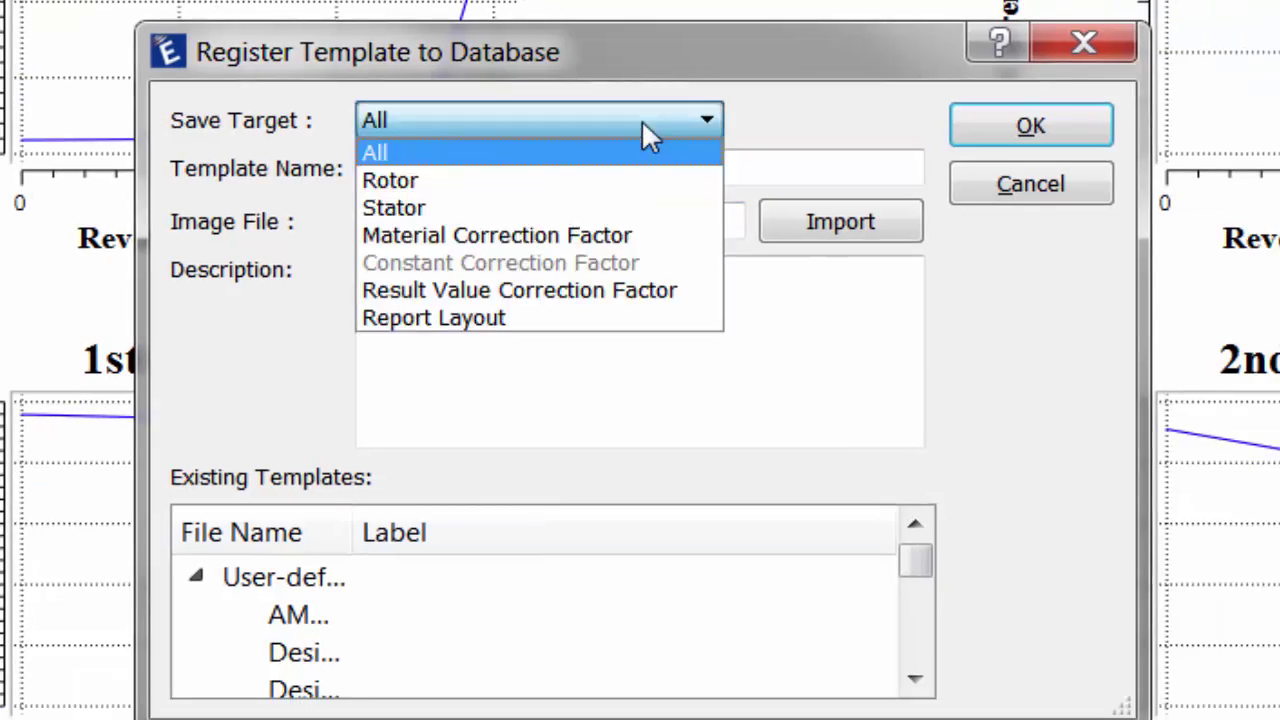
pyautogui.click(510, 318)
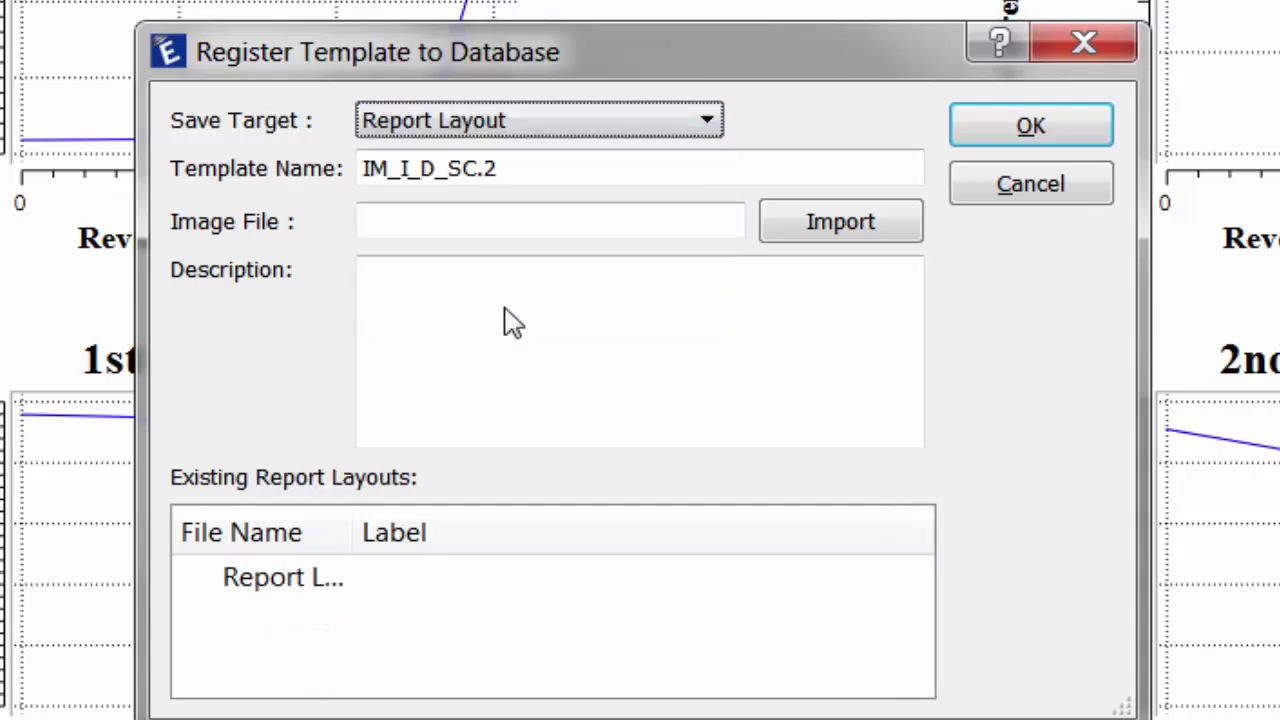
pyautogui.click(1007, 200)
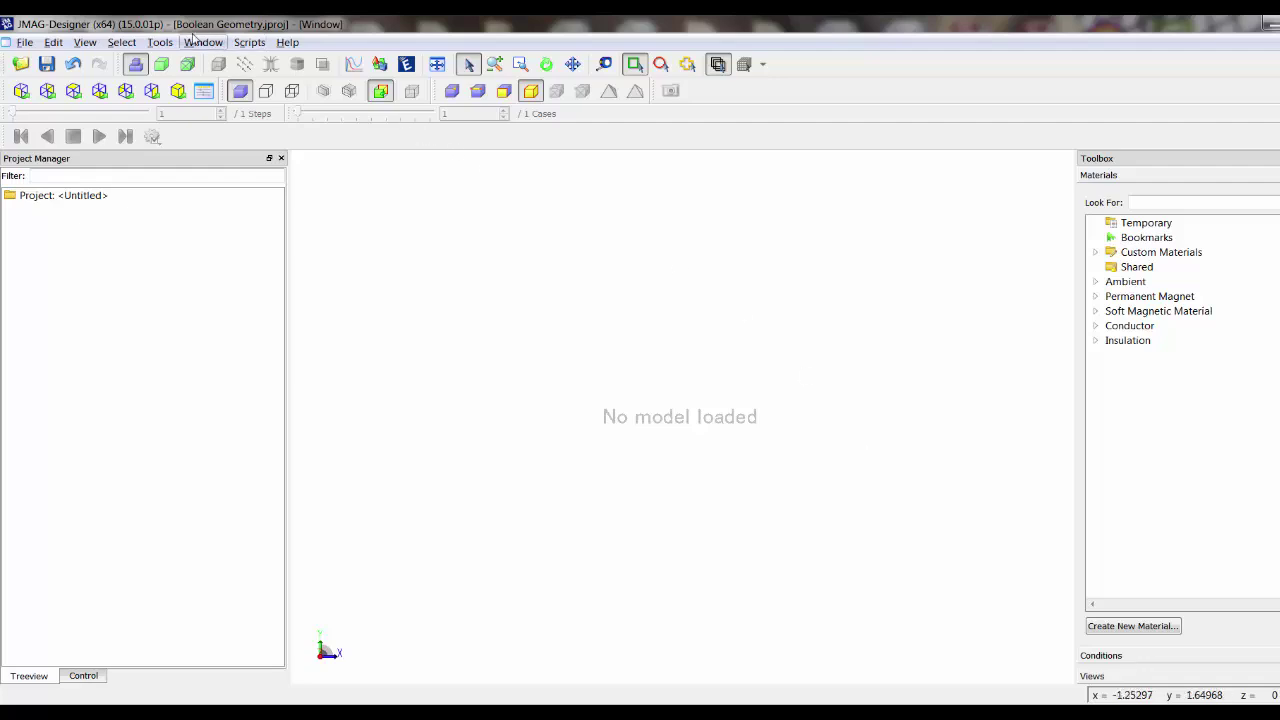
# Step: In JMAG-Designer, create a new geometry for the untitled project in the Geometry Editor and start a 2D sketch
pyautogui.click(95, 197)
pyautogui.rightClick(95, 198)
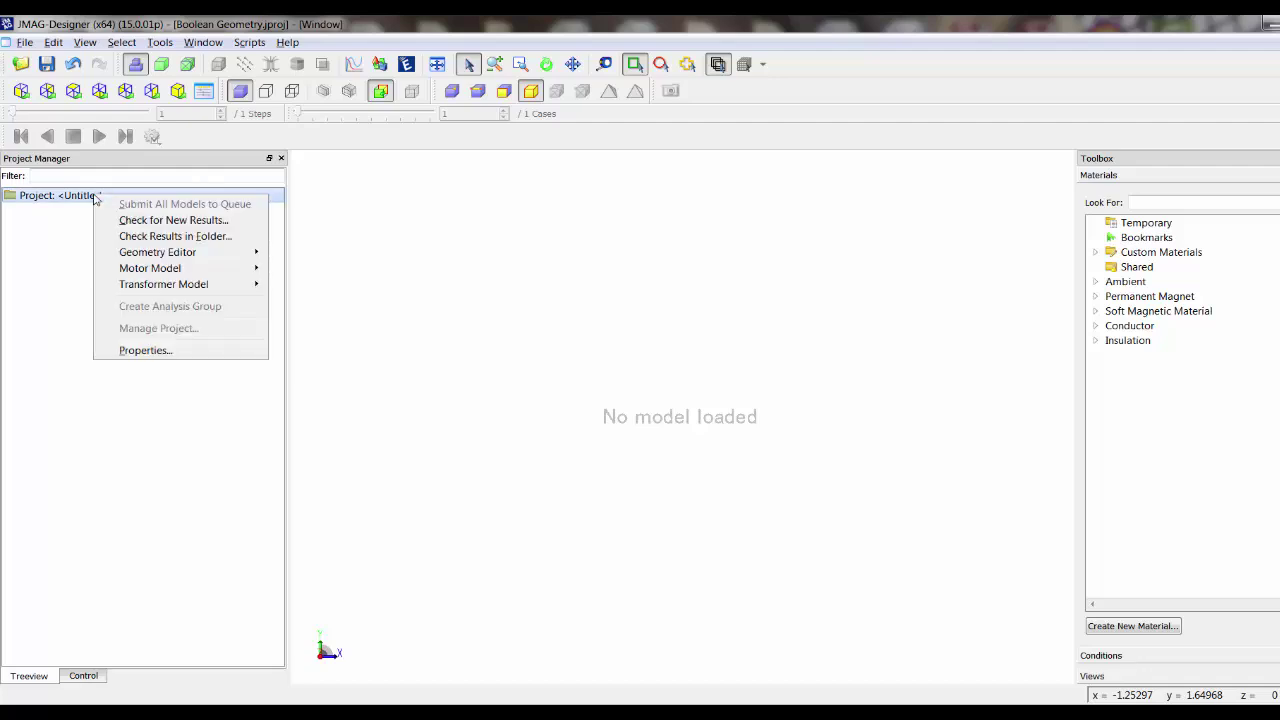
pyautogui.moveTo(210, 257)
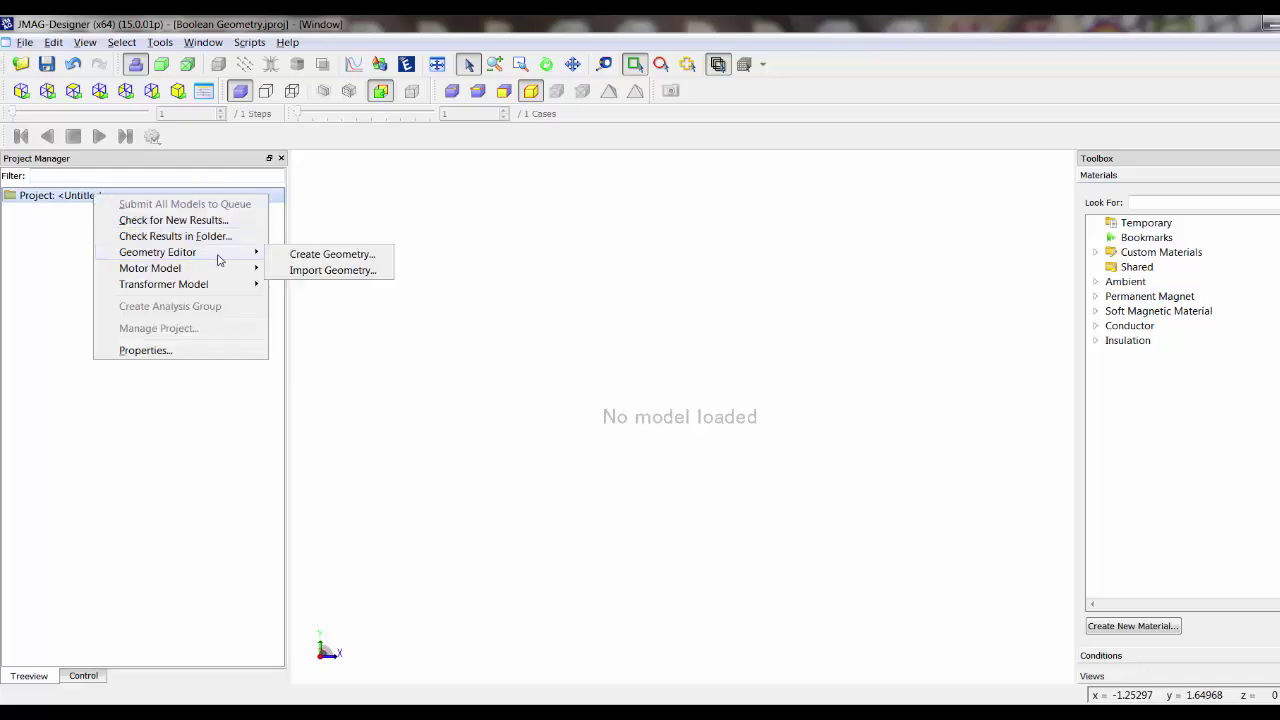
pyautogui.click(307, 260)
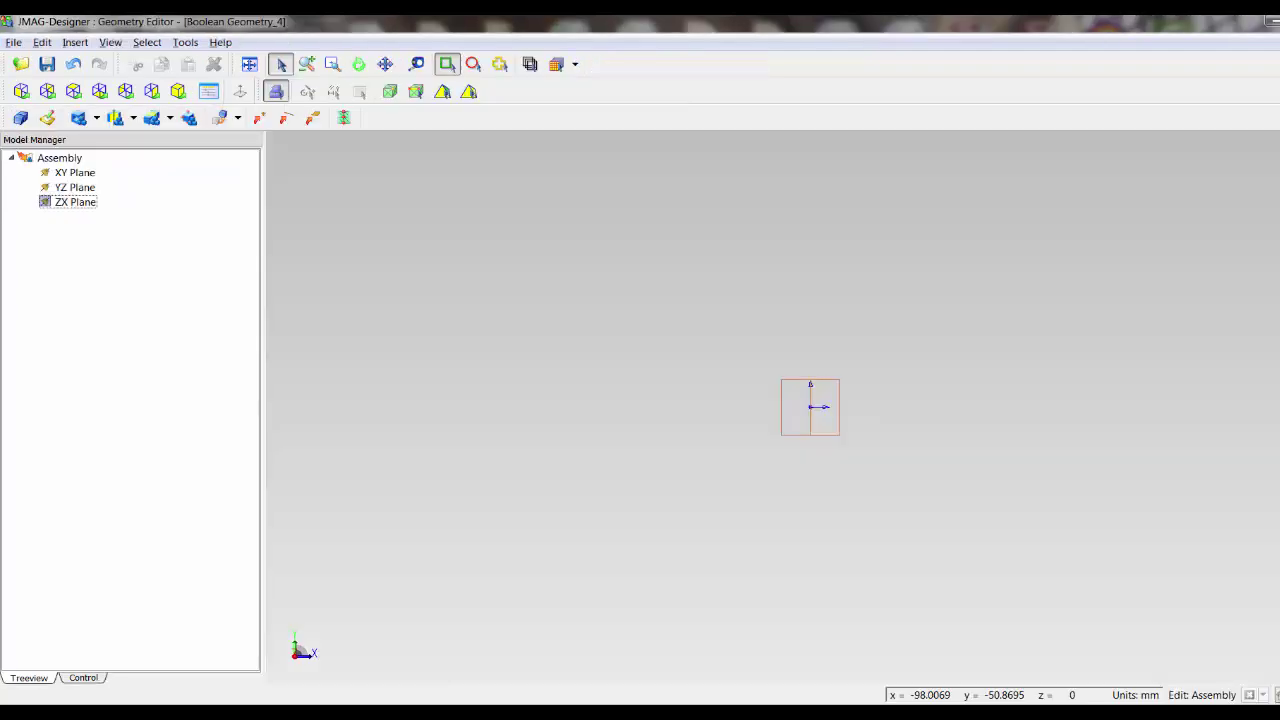
pyautogui.click(60, 158)
pyautogui.click(47, 117)
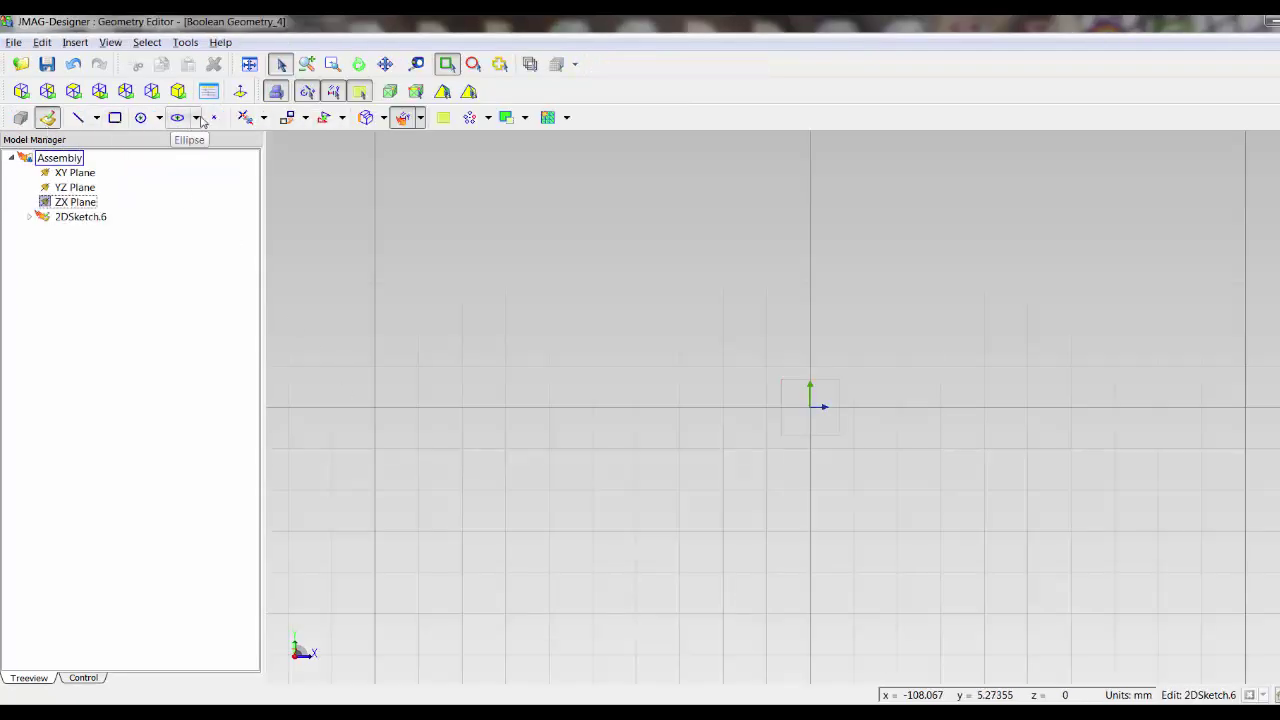
# Step: Sketch a circle centred on the origin with a radius of about 41 mm
pyautogui.click(141, 117)
pyautogui.click(813, 412)
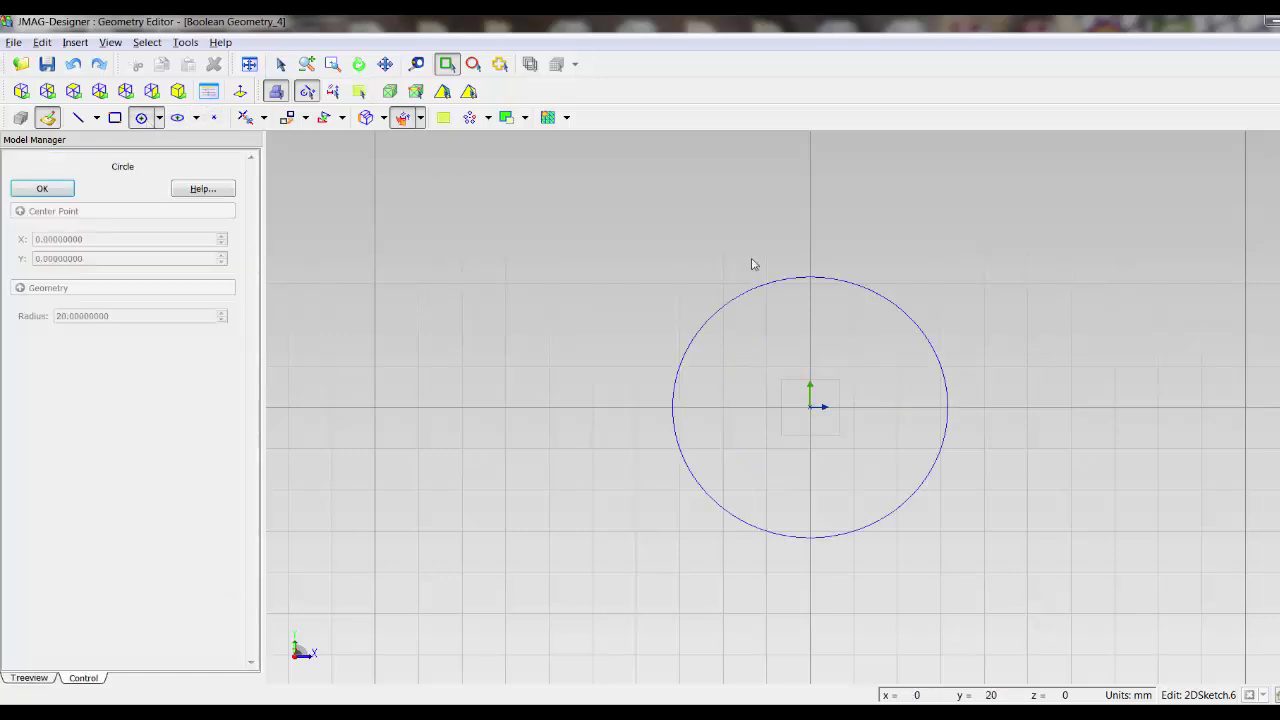
pyautogui.click(746, 250)
pyautogui.click(45, 187)
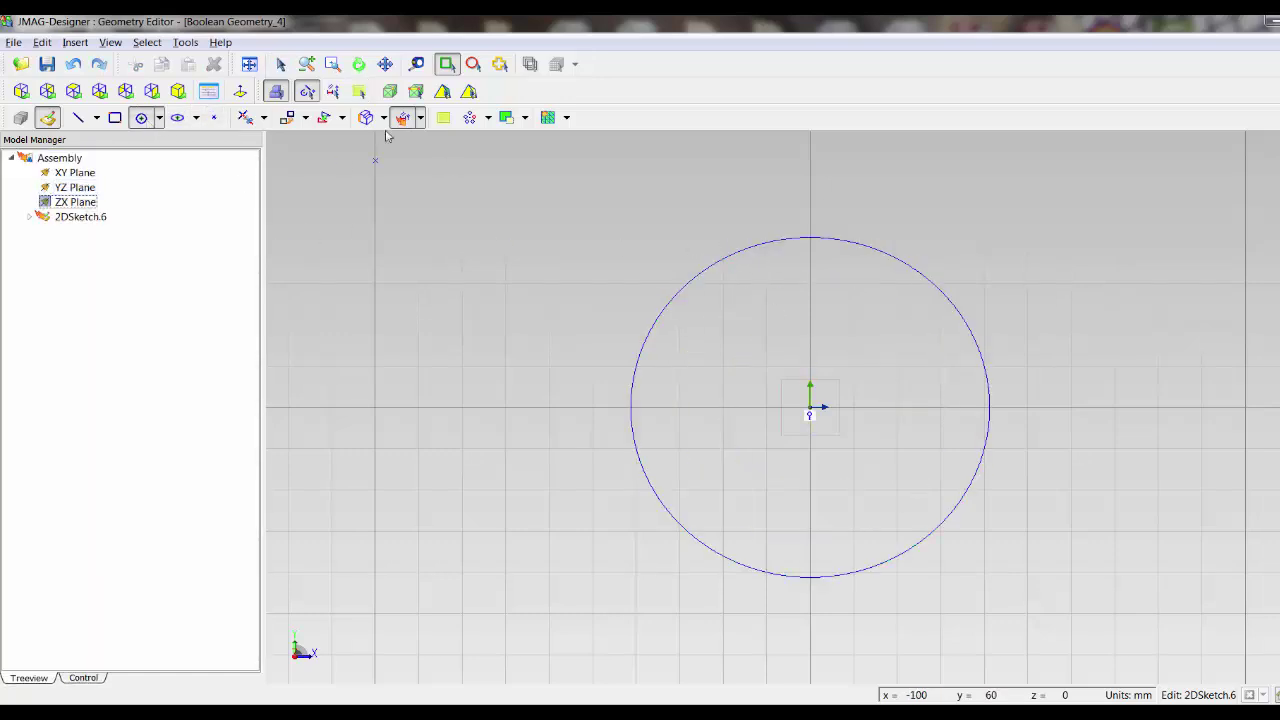
# Step: Create a region from the large circle
pyautogui.click(443, 117)
pyautogui.click(735, 258)
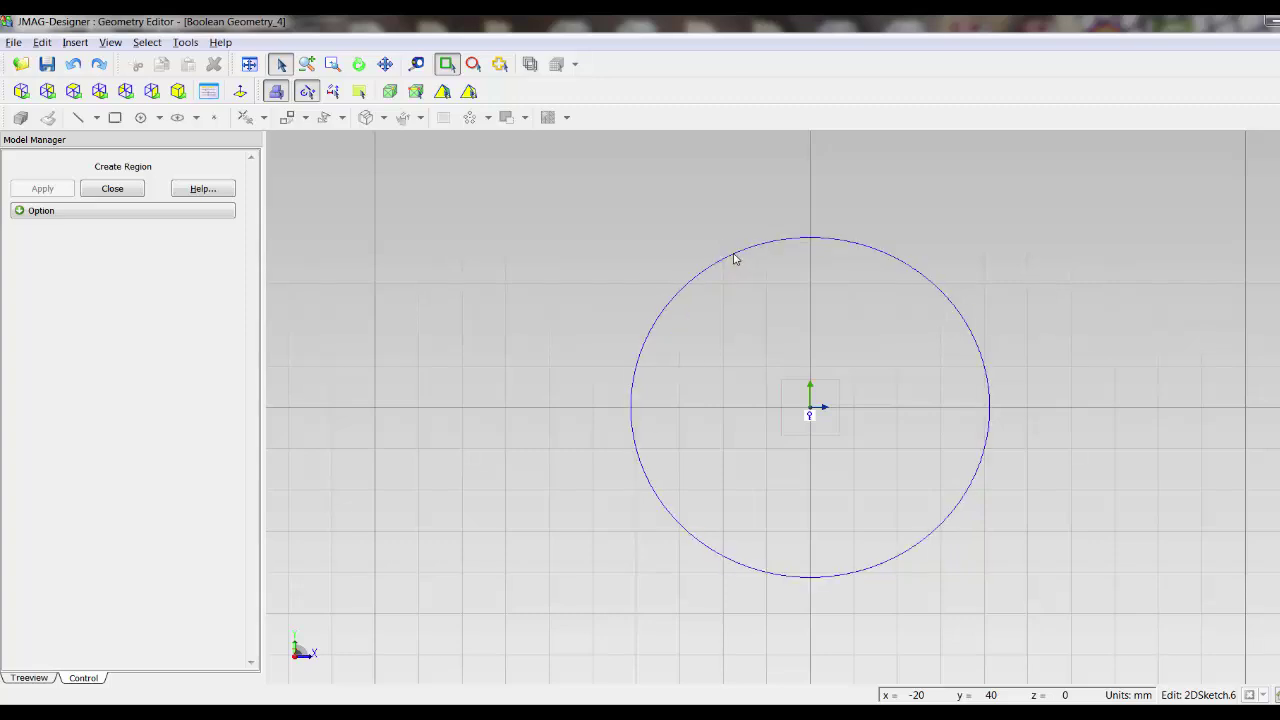
pyautogui.click(44, 193)
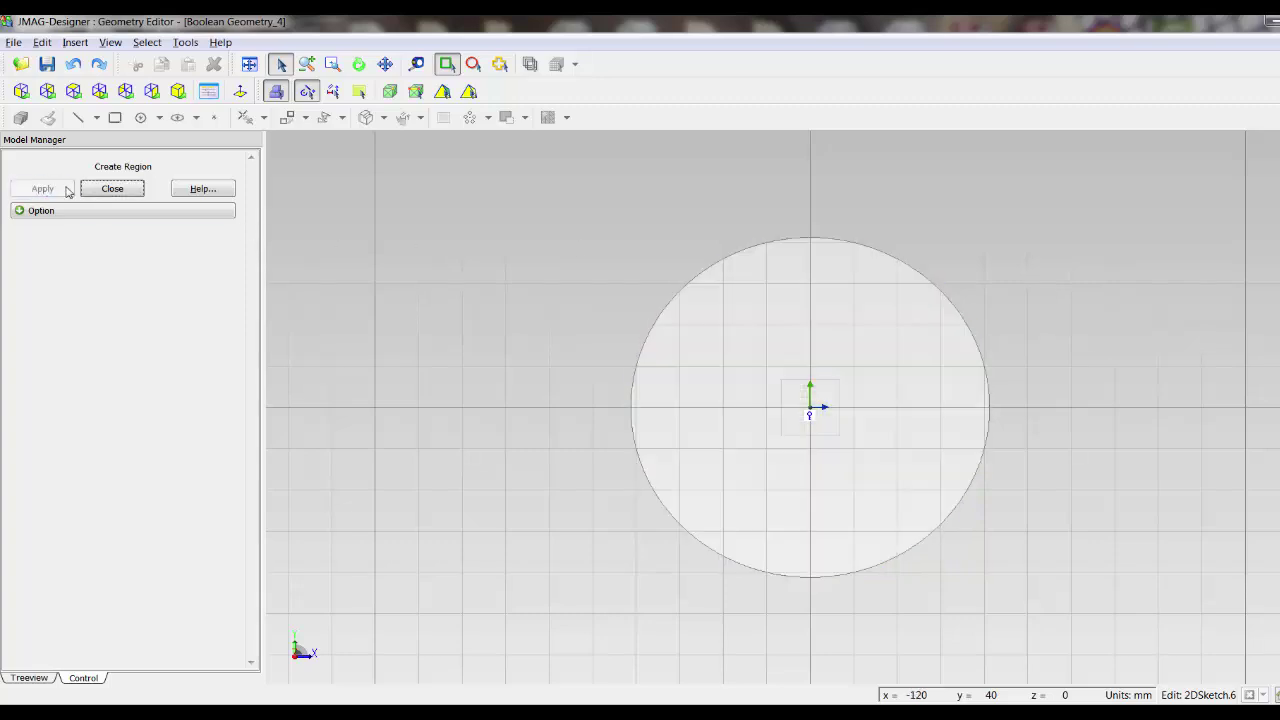
pyautogui.click(102, 192)
# Step: Sketch a circle of radius 10 mm centred at X 40, Y 0, overlapping the large circle's edge
pyautogui.click(147, 121)
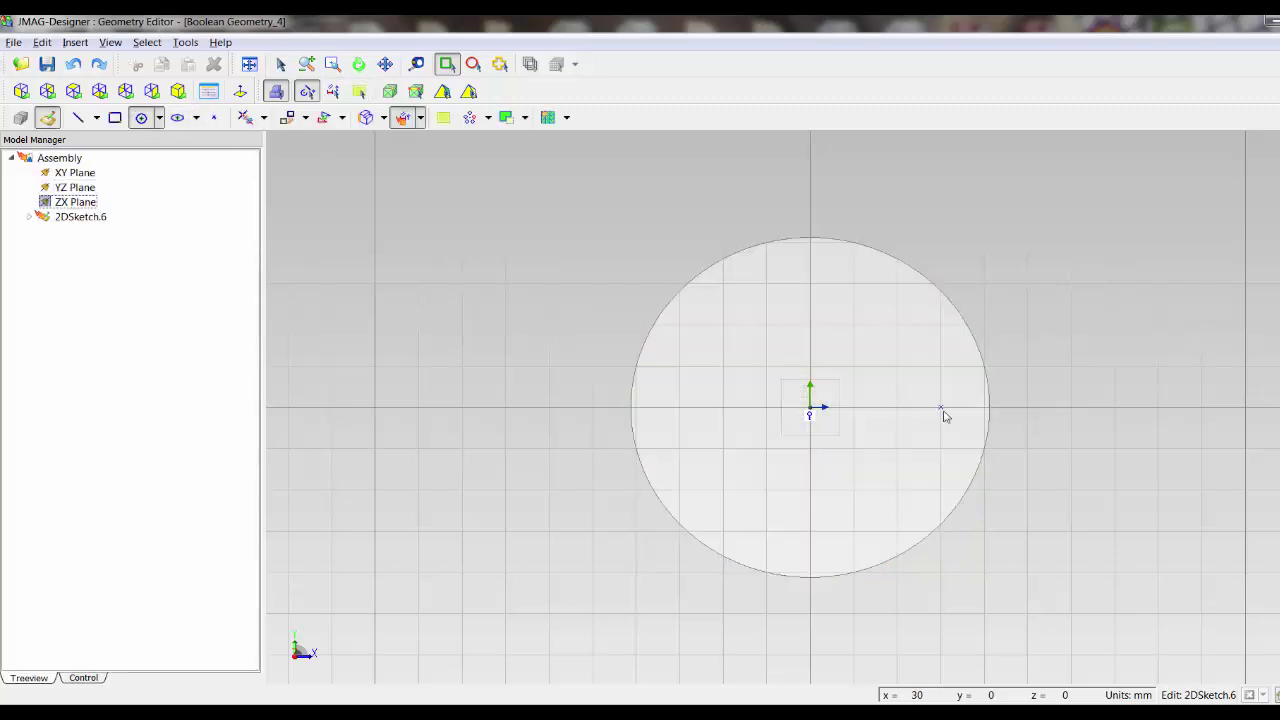
pyautogui.click(985, 407)
pyautogui.click(1023, 412)
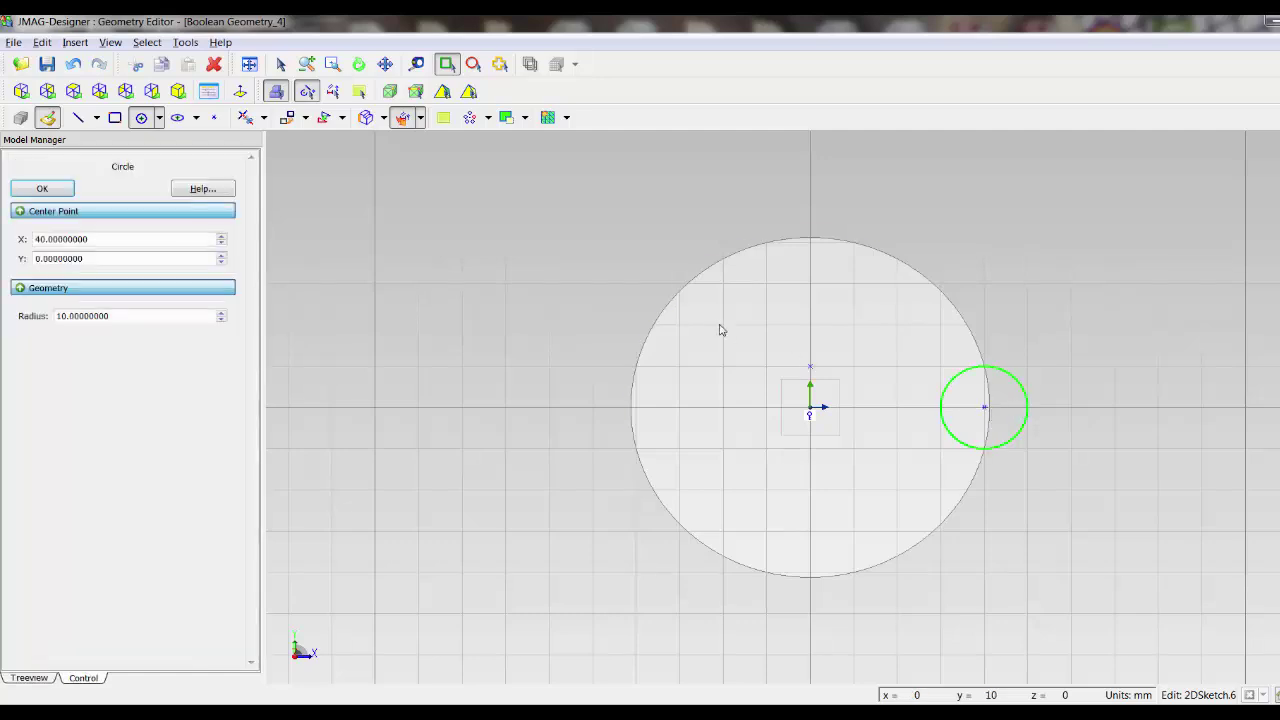
pyautogui.click(44, 193)
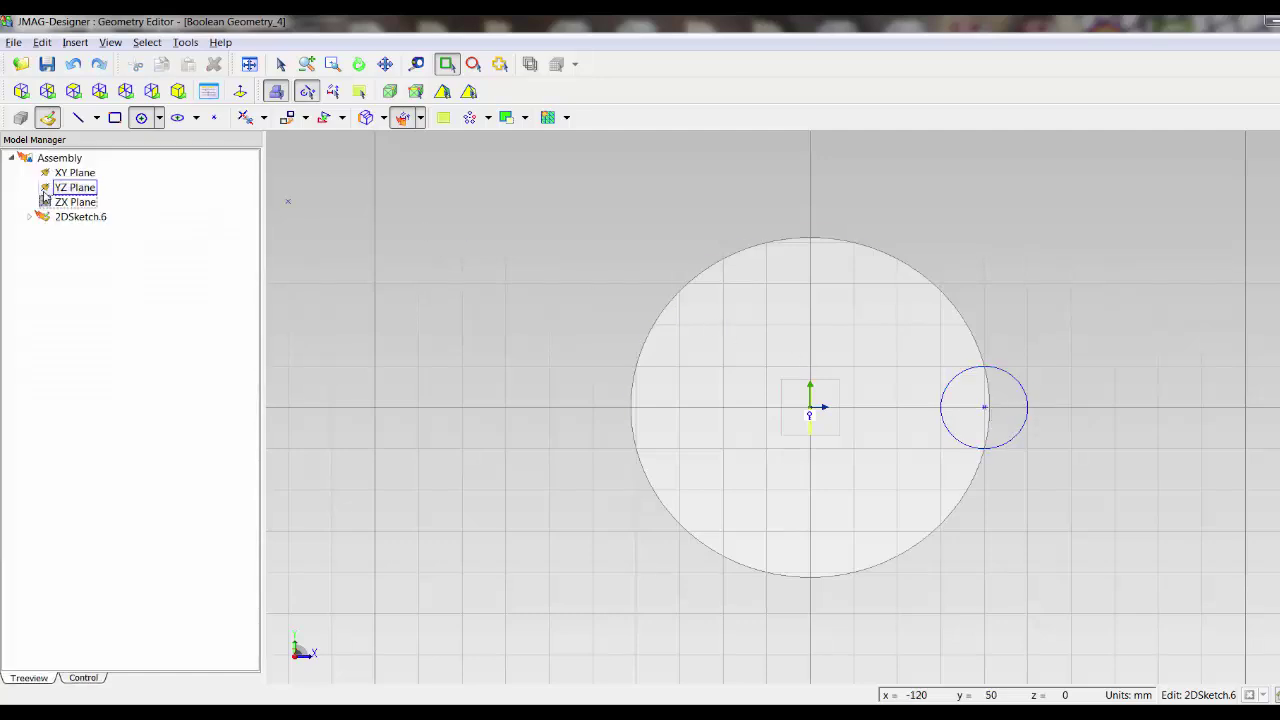
# Step: Create a region from the small circle and resolve the overlap with the Subtract boolean type, leaving Delete Regions off
pyautogui.click(405, 118)
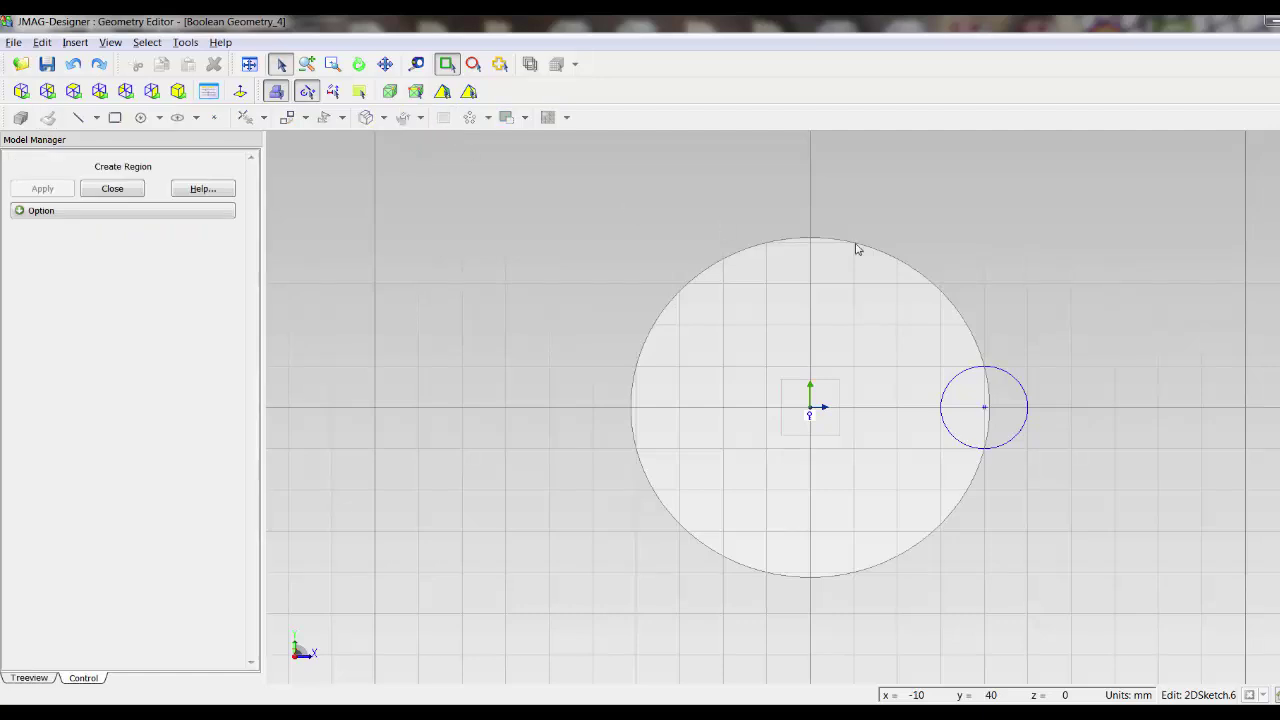
pyautogui.click(1010, 379)
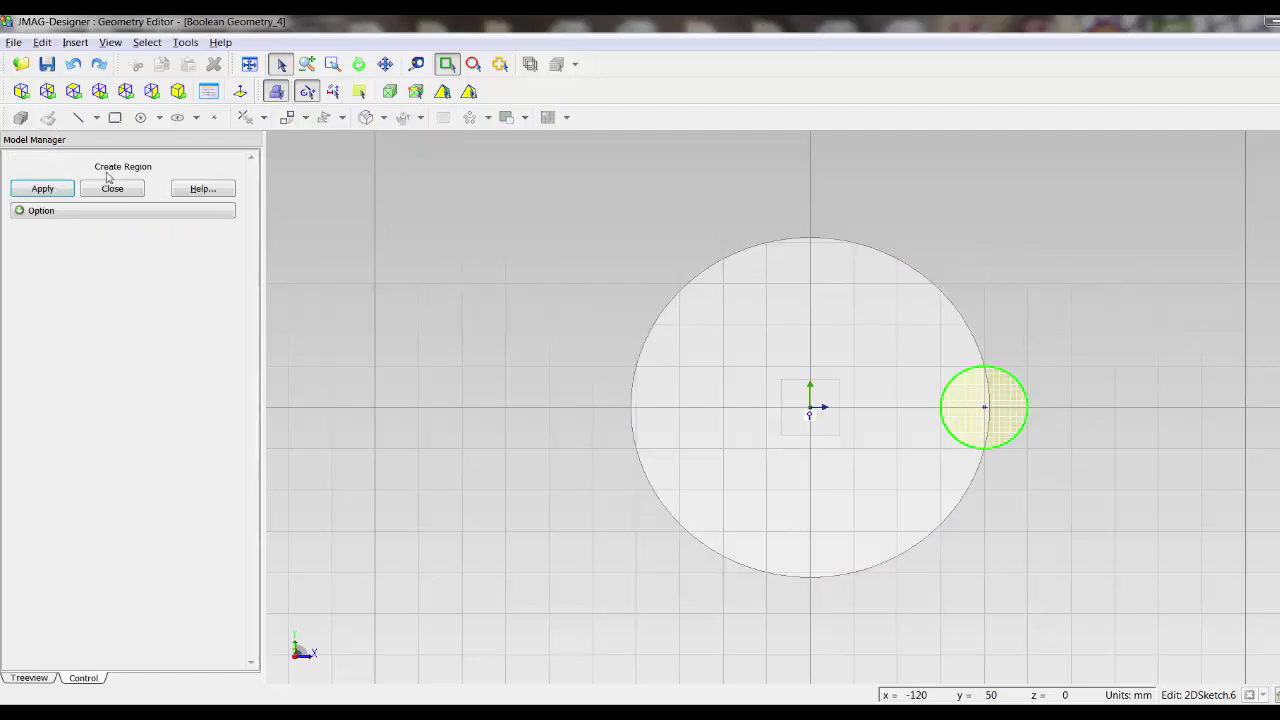
pyautogui.click(55, 193)
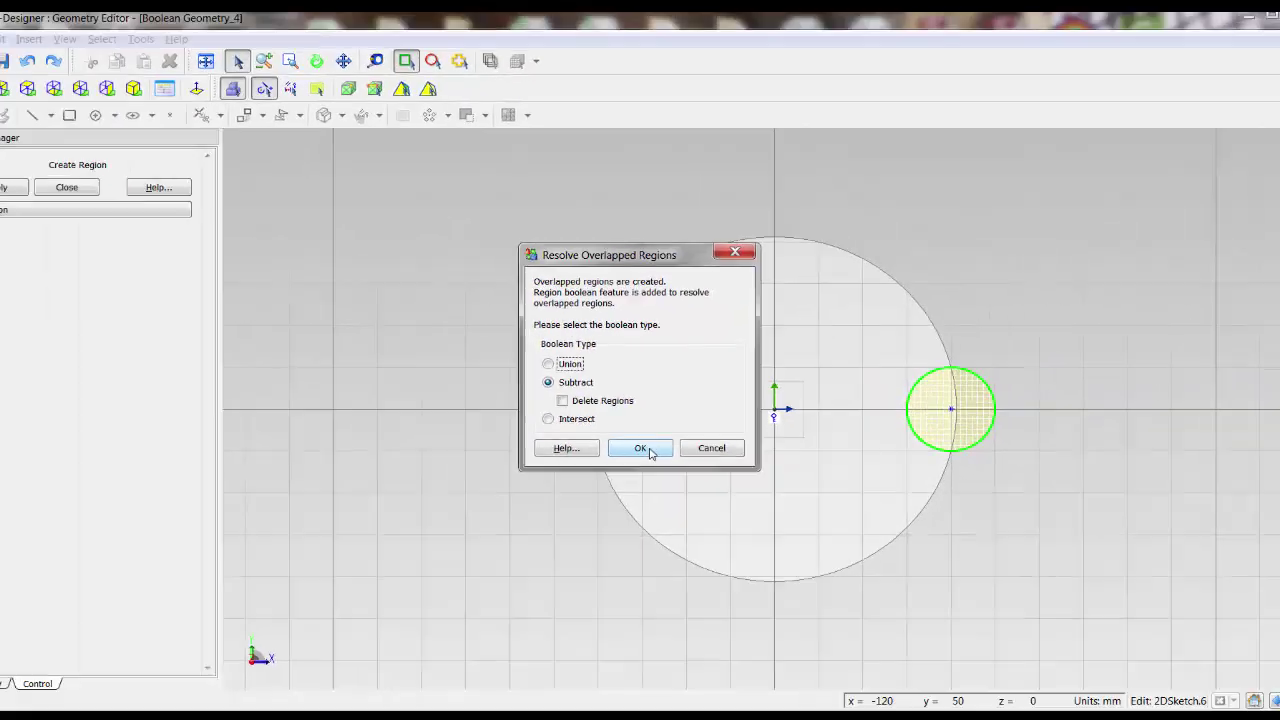
pyautogui.click(621, 648)
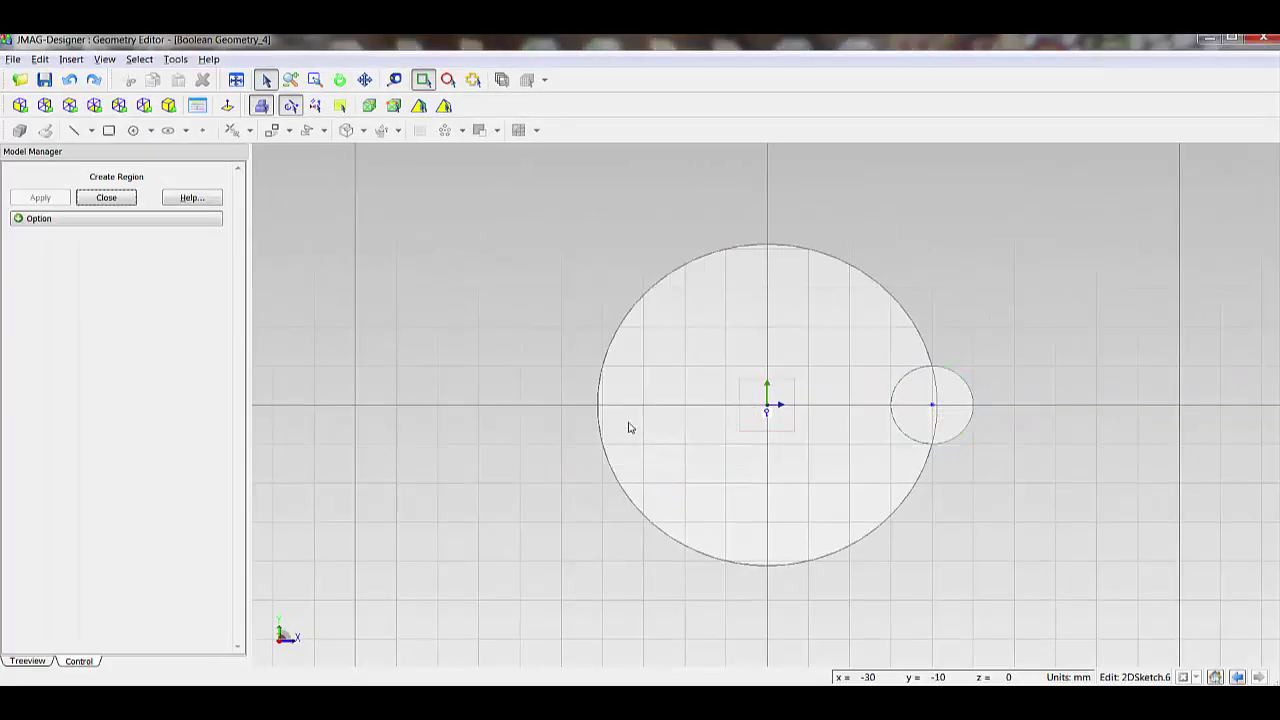
pyautogui.click(106, 197)
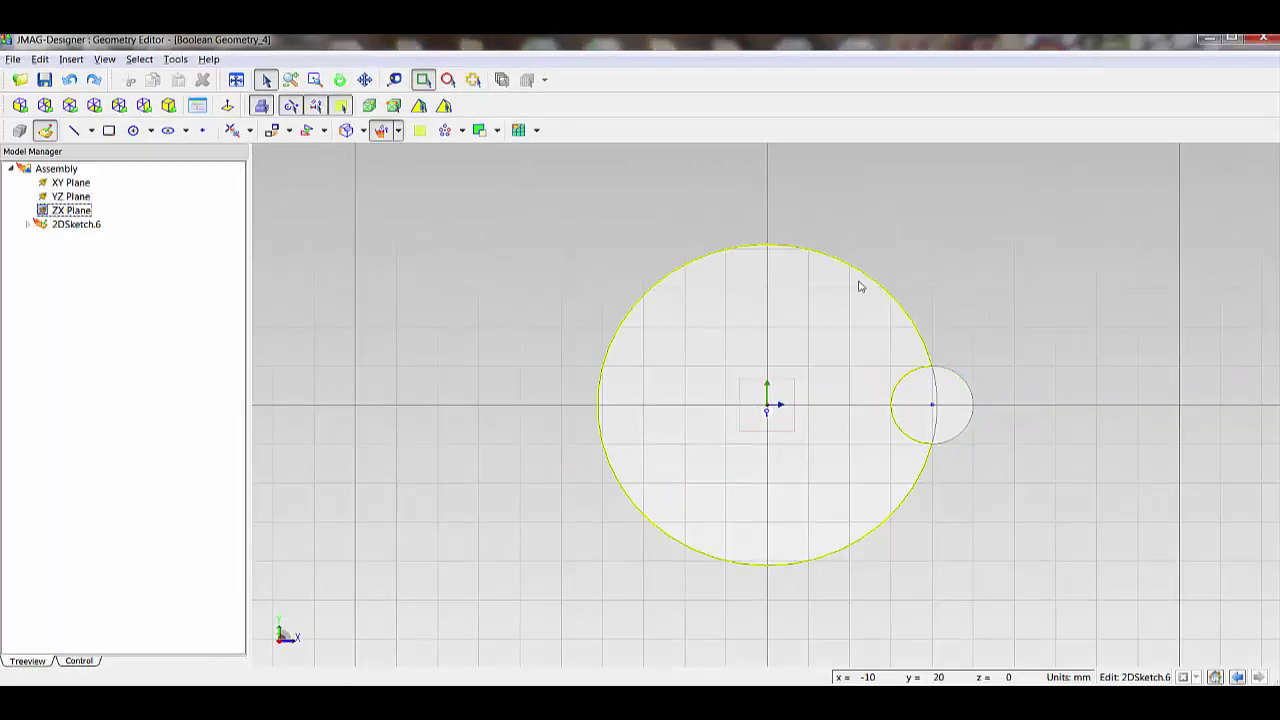
# Step: Create a radial pattern of the small circular region about the origin with an angle of 360/4 and 4 instances
pyautogui.click(843, 329)
pyautogui.click(951, 407)
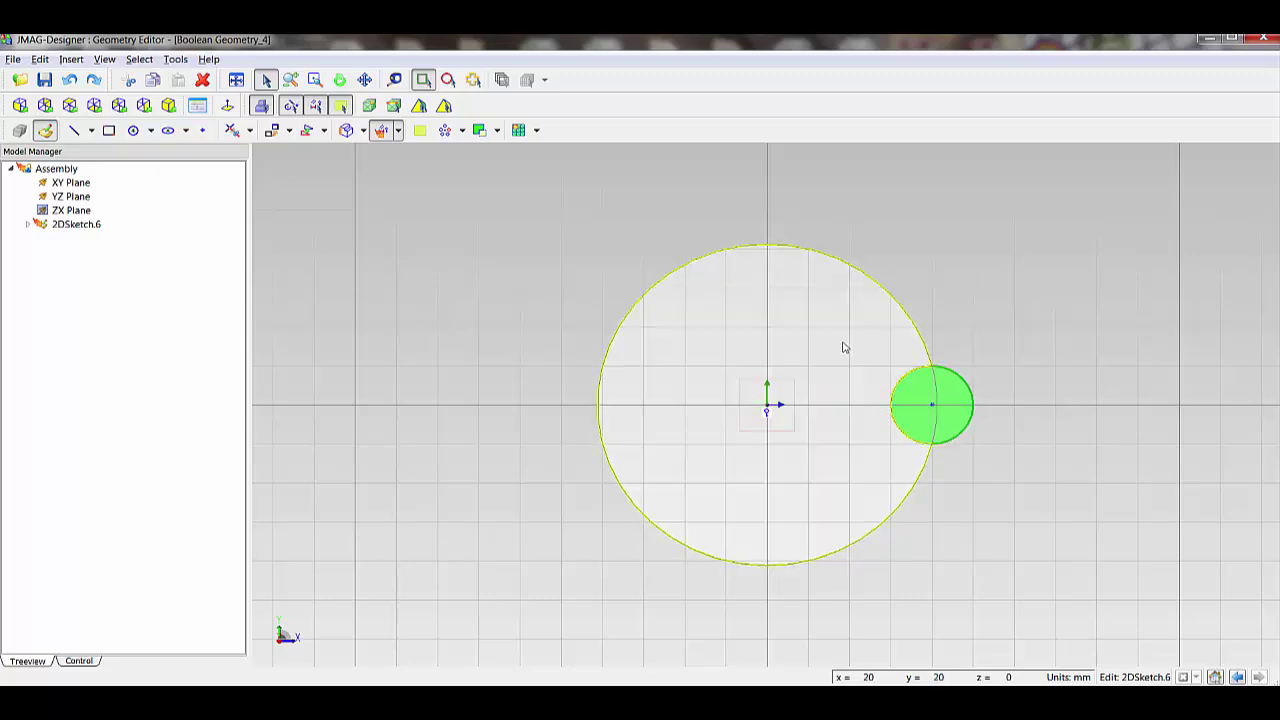
pyautogui.click(446, 131)
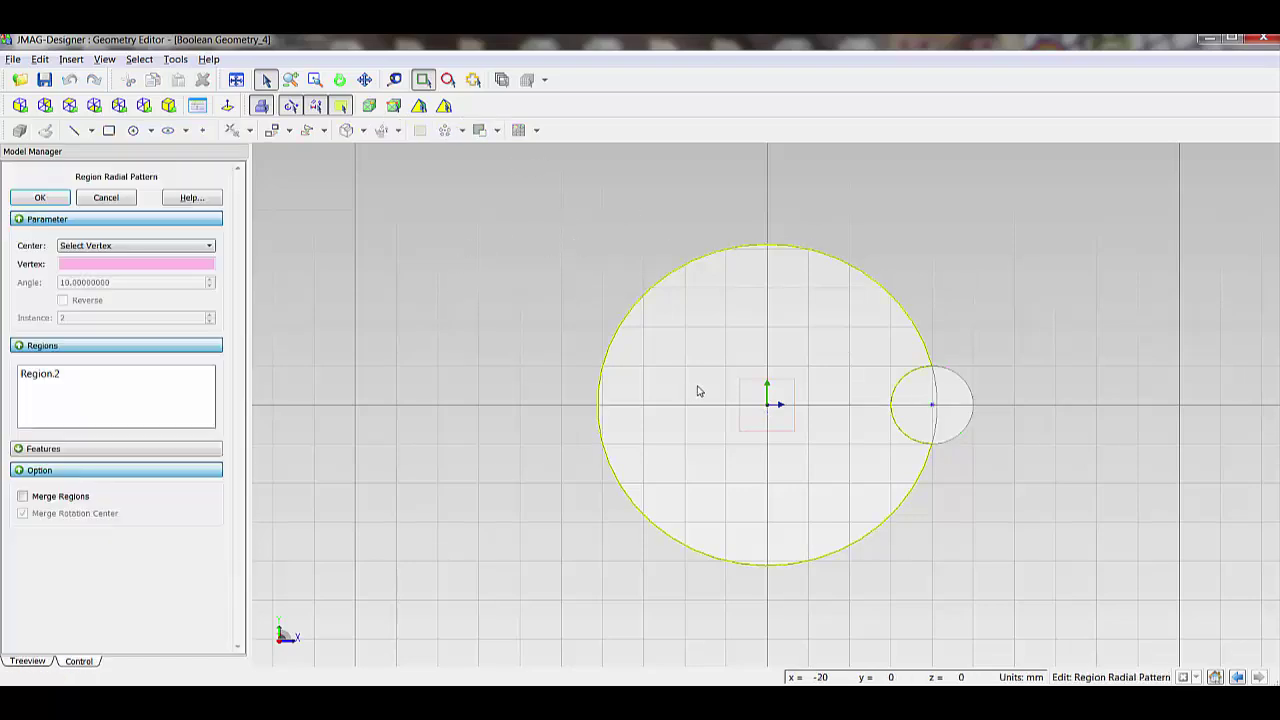
pyautogui.click(94, 372)
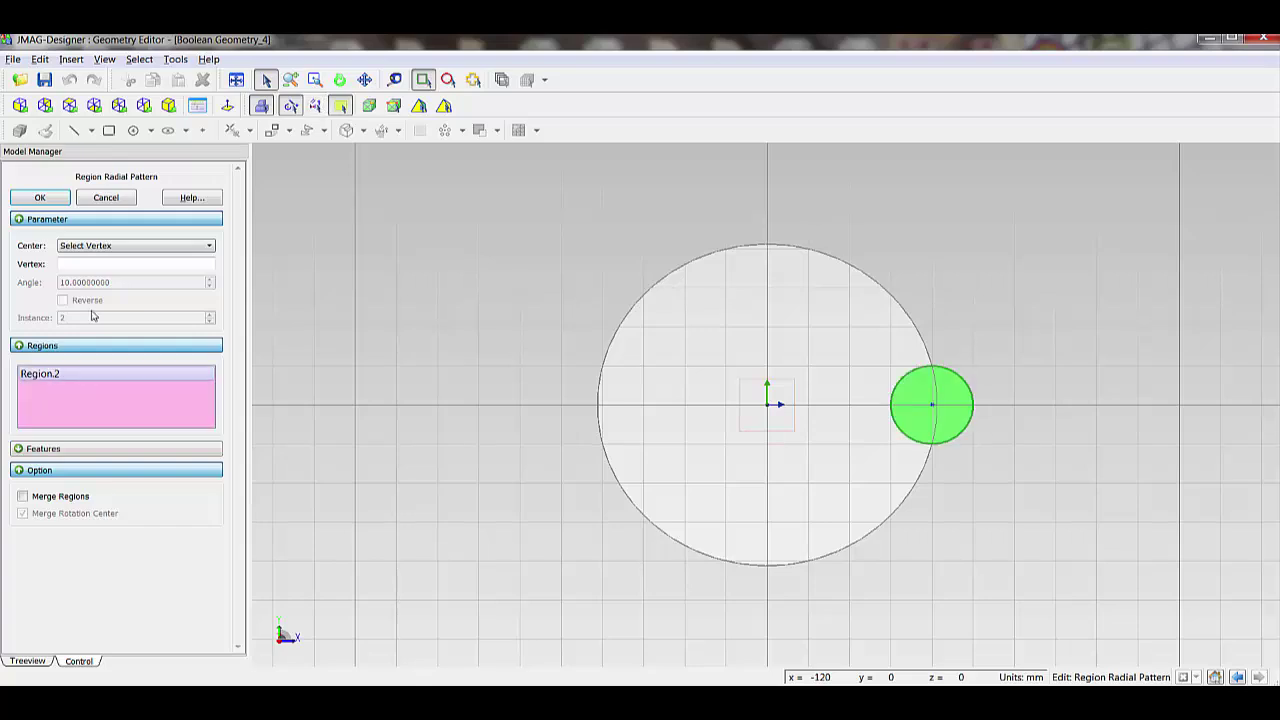
pyautogui.click(118, 247)
pyautogui.click(112, 265)
pyautogui.moveTo(147, 265); pyautogui.dragTo(2, 263)
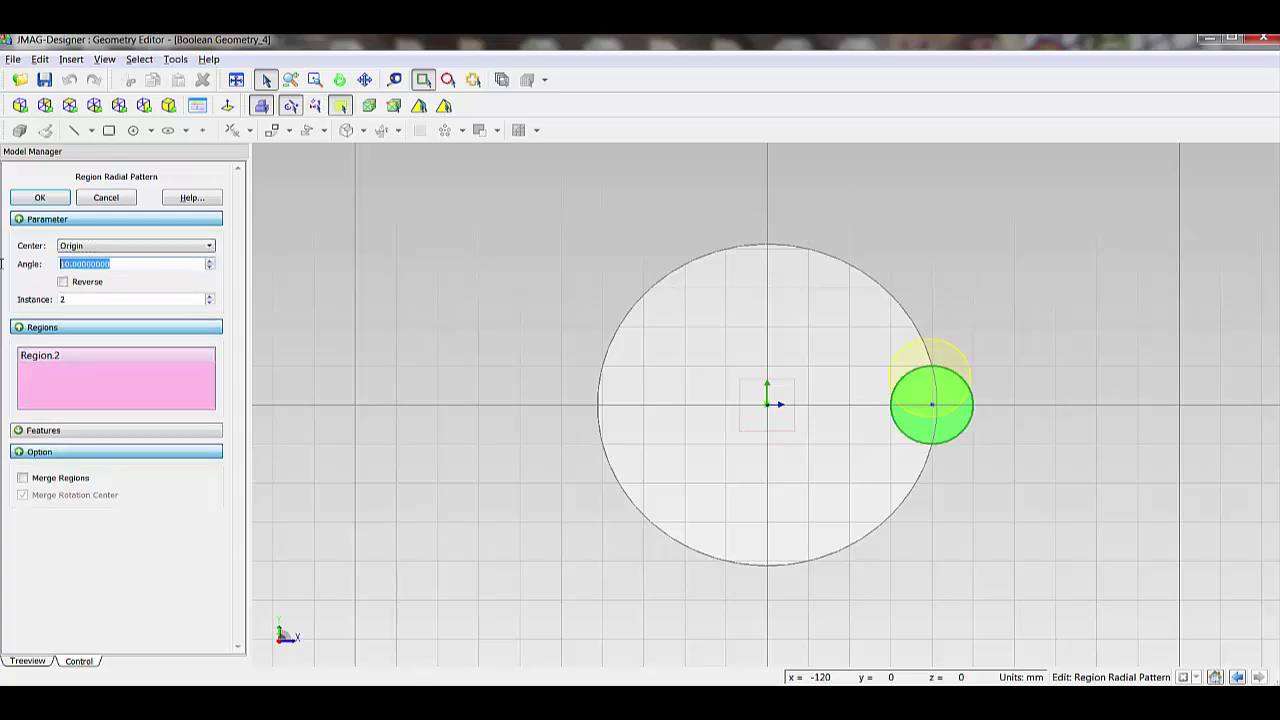
pyautogui.write('360/4')
pyautogui.click(75, 300)
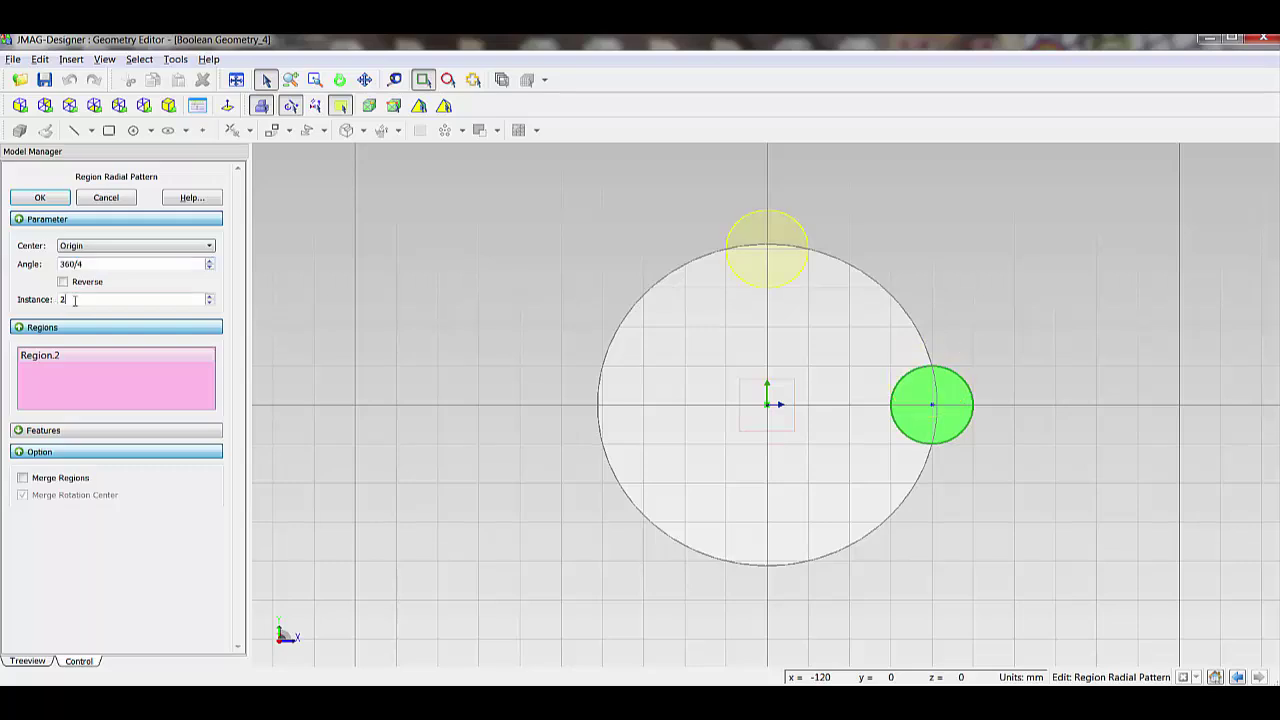
pyautogui.click(210, 296)
pyautogui.click(210, 296)
pyautogui.click(40, 198)
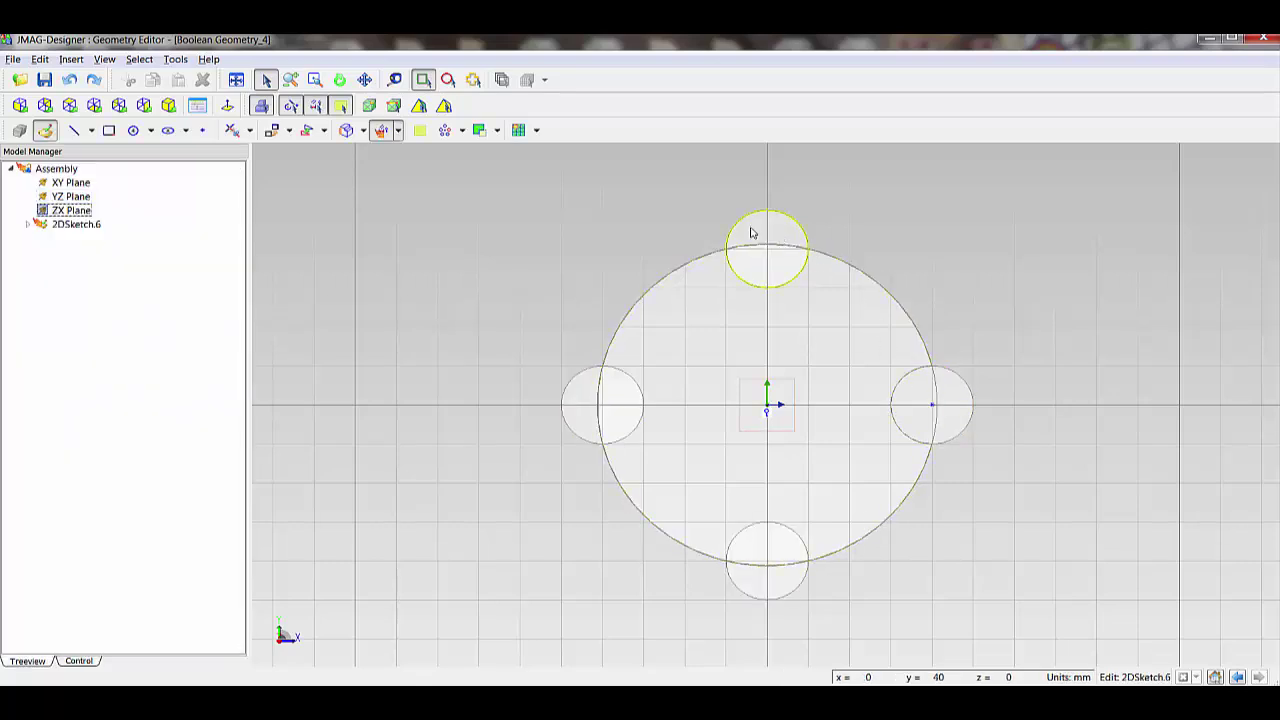
# Step: Subtract the upper, left and lower small circular regions from the large region using Boolean for Region, and select the large region to check it
pyautogui.click(718, 326)
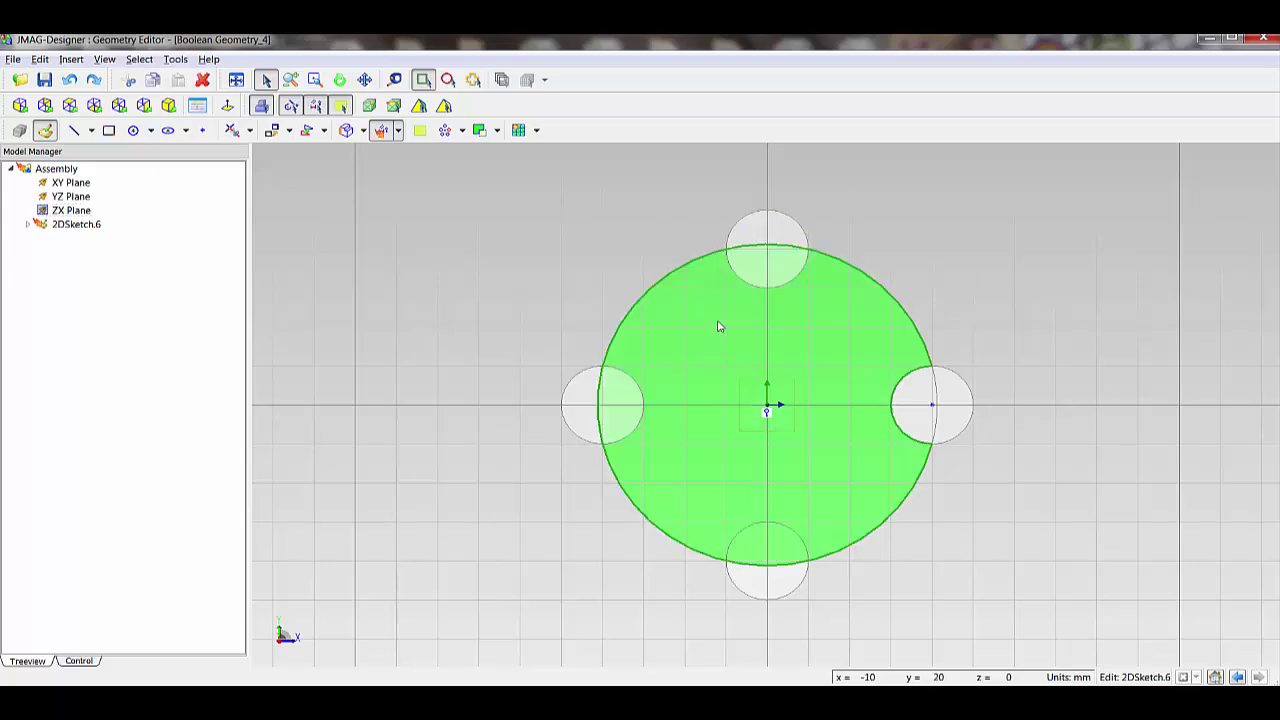
pyautogui.press('Escape')
pyautogui.click(757, 241)
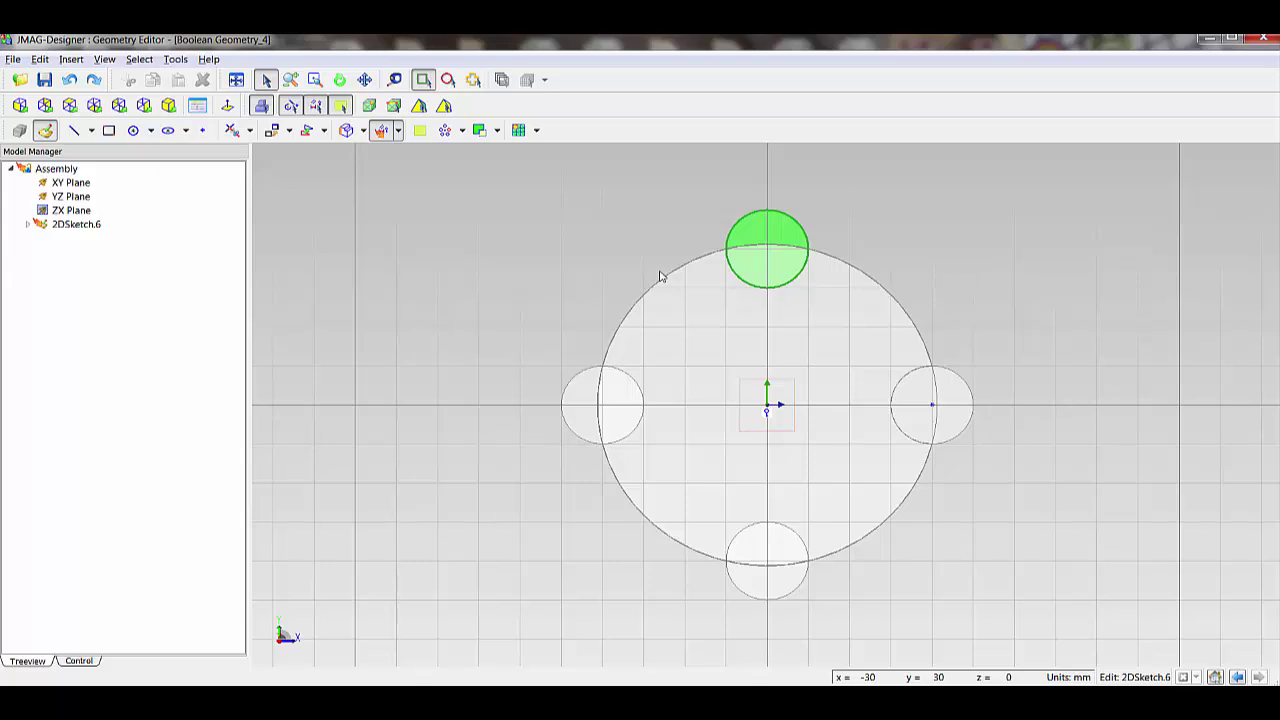
pyautogui.click(497, 131)
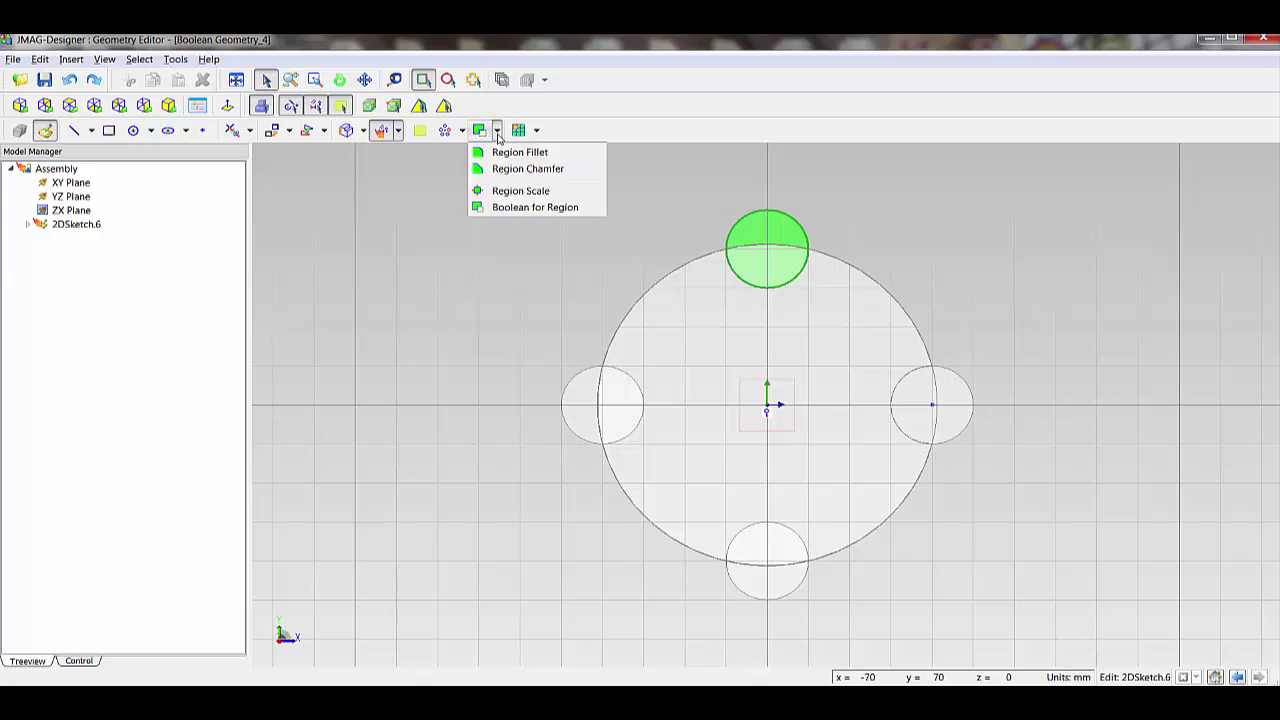
pyautogui.click(531, 208)
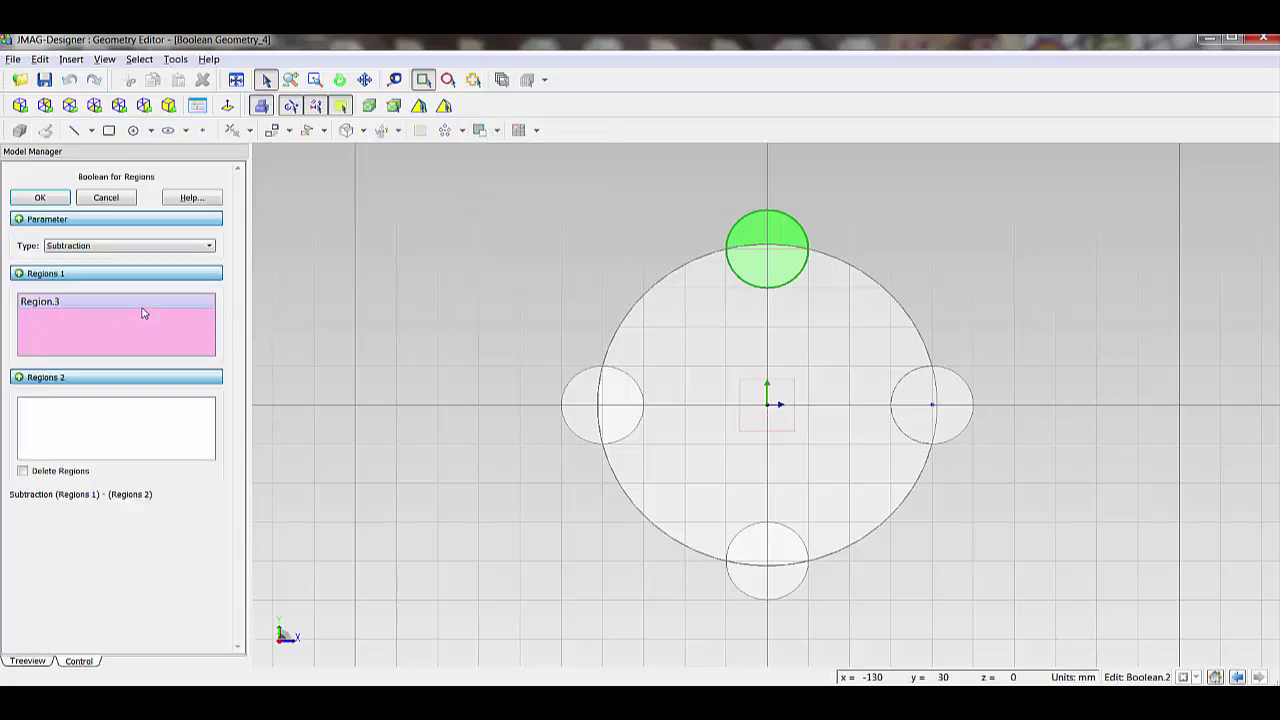
pyautogui.click(90, 457)
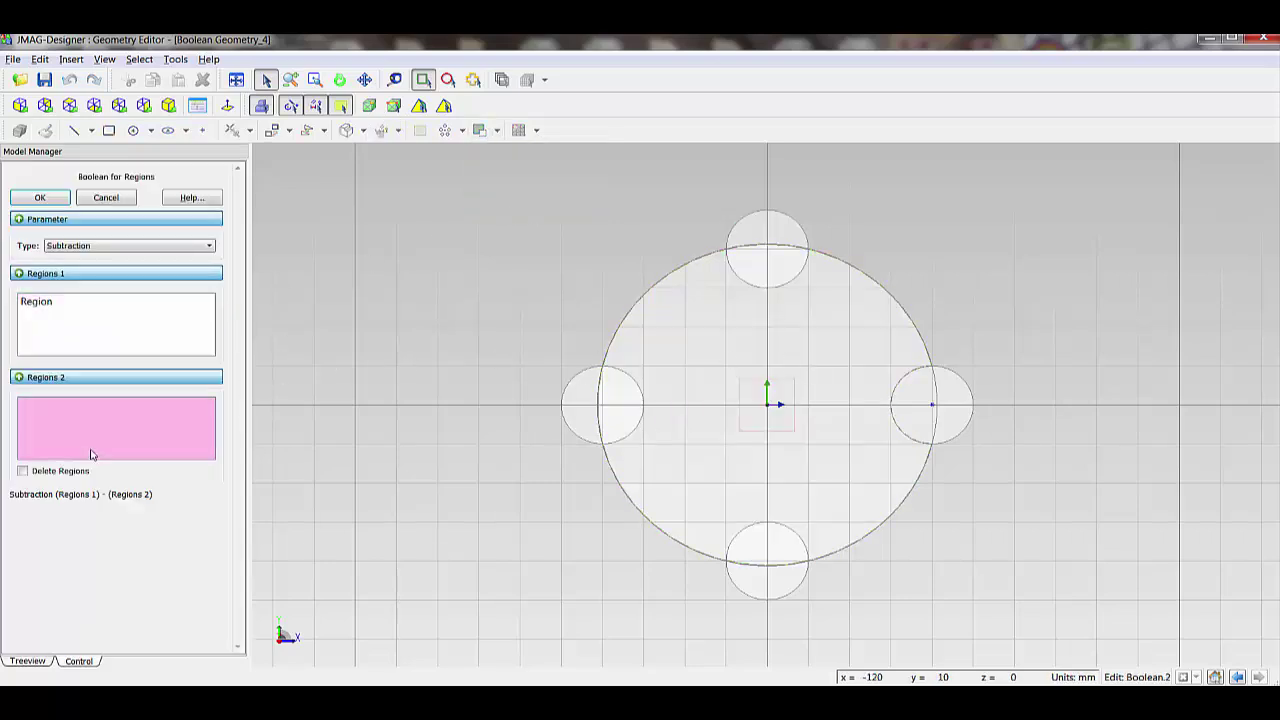
pyautogui.click(776, 243)
pyautogui.click(576, 388)
pyautogui.click(770, 594)
pyautogui.click(45, 199)
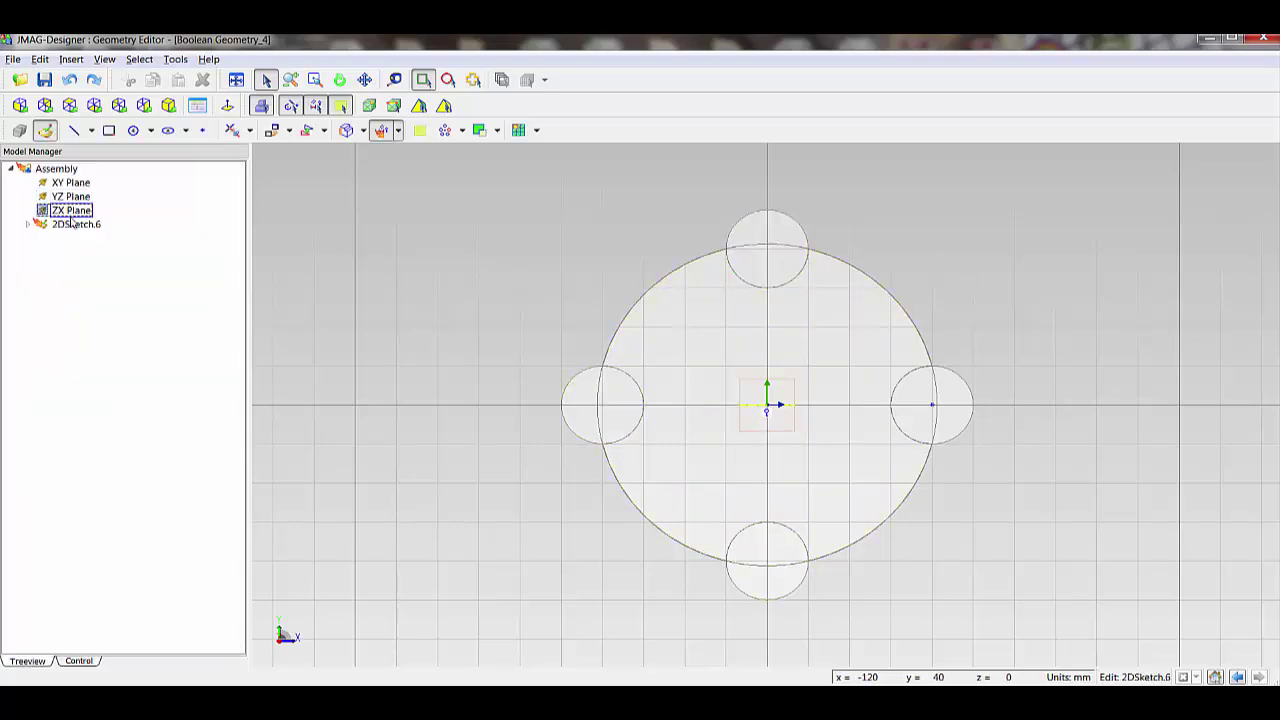
pyautogui.click(857, 315)
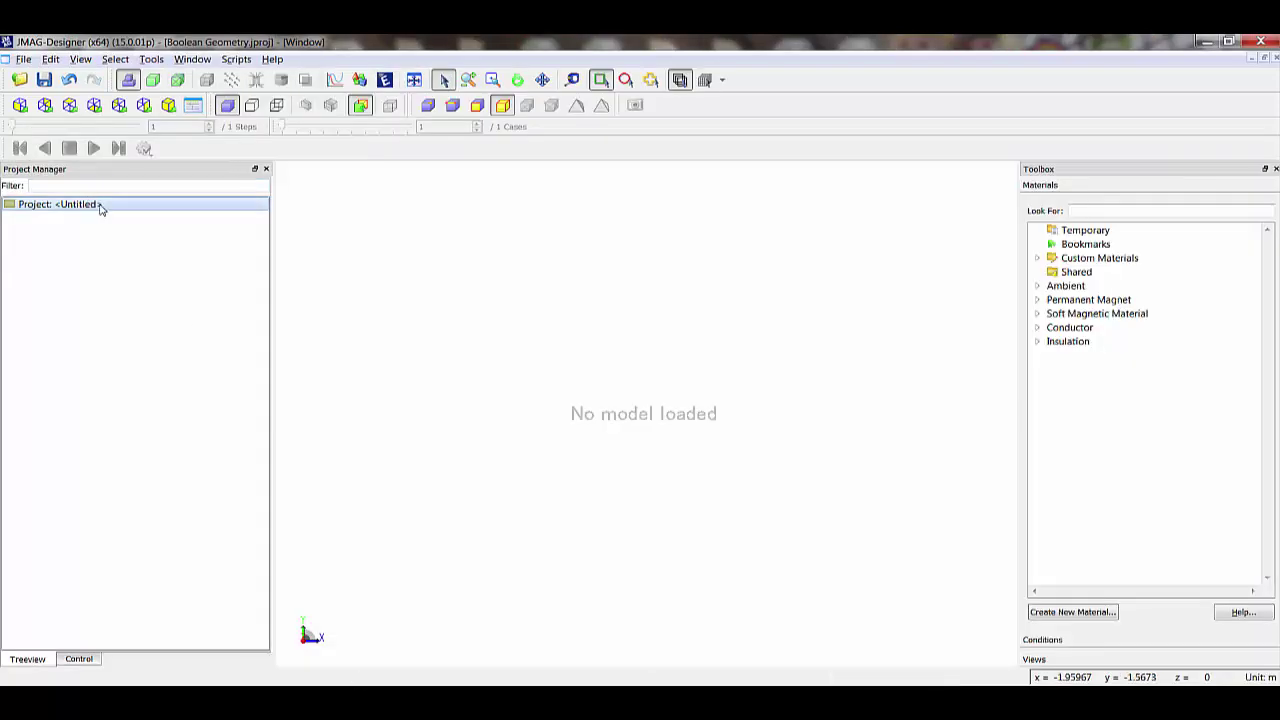
# Step: Import the geometry from the Geometry Editor into the project as a 2D model
pyautogui.rightClick(101, 208)
pyautogui.moveTo(186, 259)
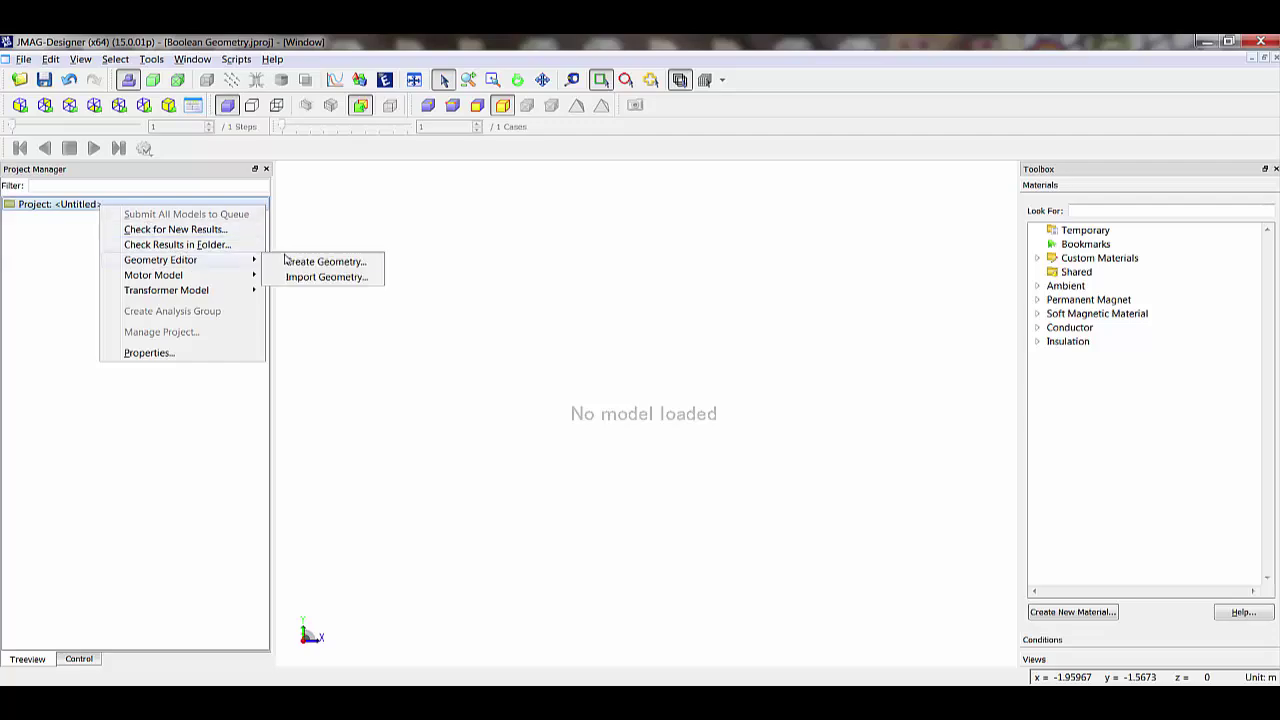
pyautogui.click(351, 279)
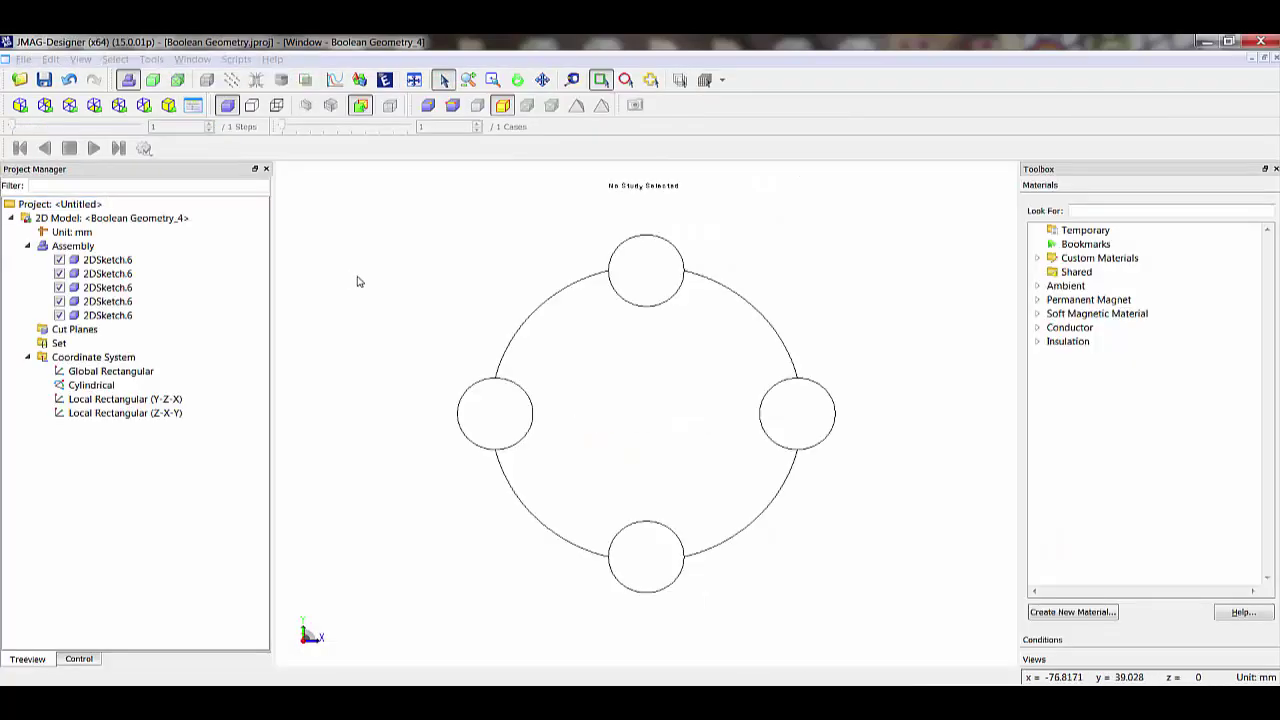
# Step: Rename the large central part to Body
pyautogui.rightClick(649, 351)
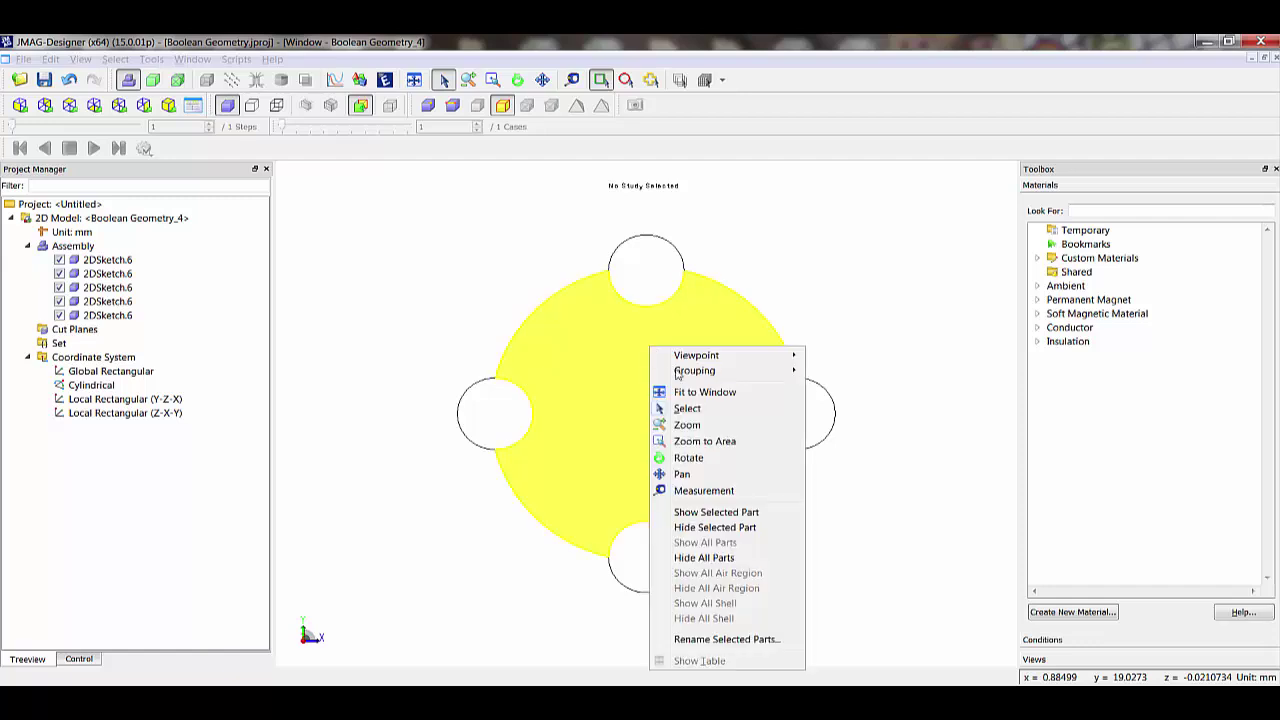
pyautogui.click(728, 641)
pyautogui.hotkey('ctrl', 'a')
pyautogui.write('B')
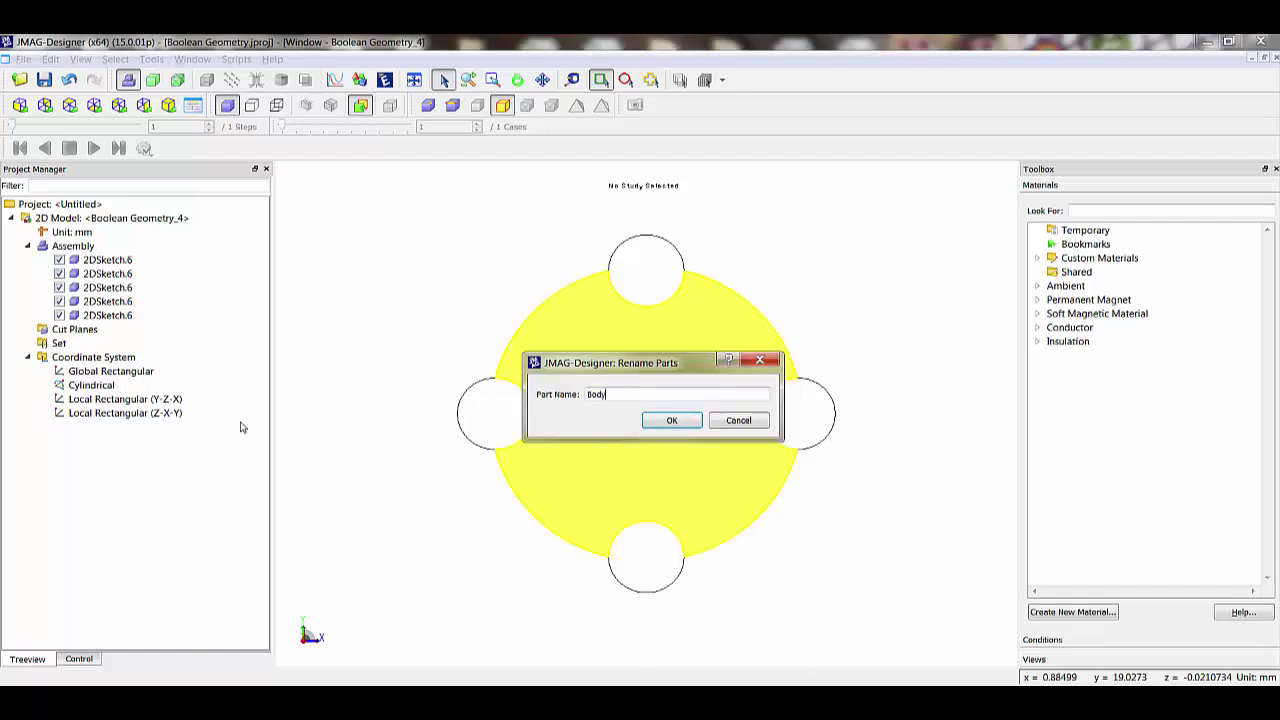
pyautogui.click(668, 421)
# Step: Select the four small circular parts and rename them all to Outer
pyautogui.keyDown('ctrl'); pyautogui.click(663, 277); pyautogui.keyUp('ctrl')
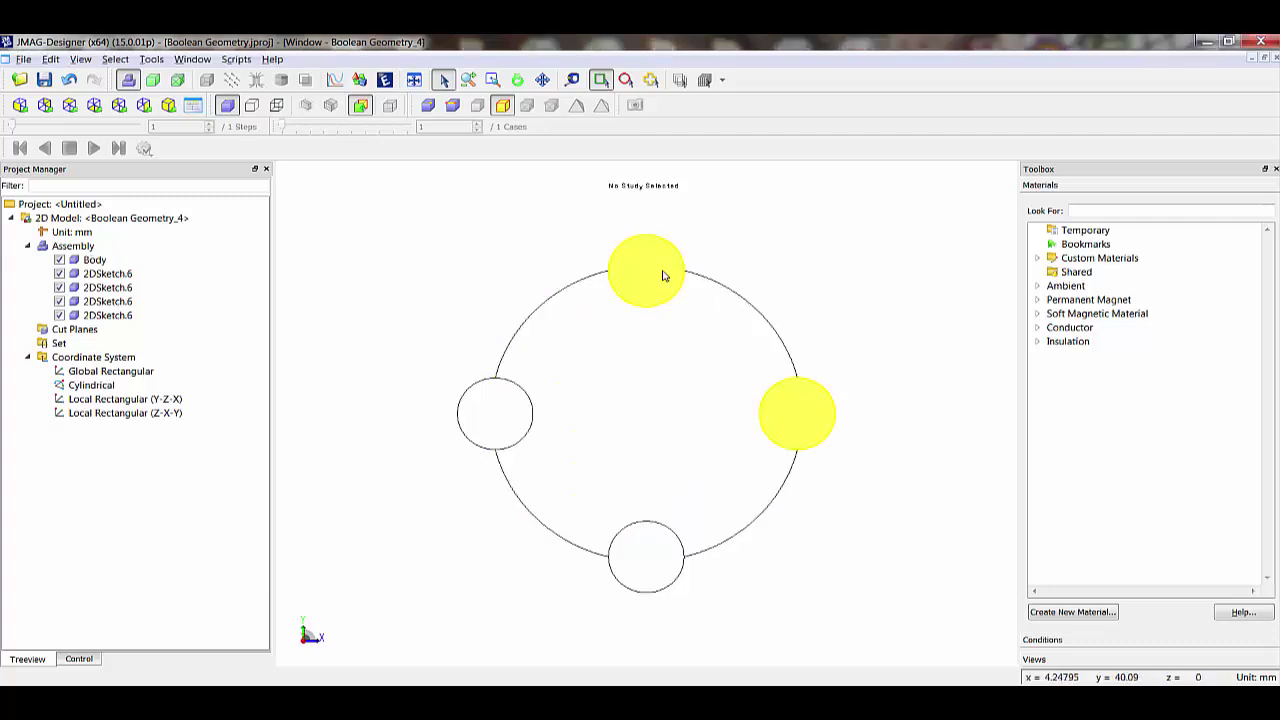
pyautogui.keyDown('ctrl'); pyautogui.click(494, 418); pyautogui.keyUp('ctrl')
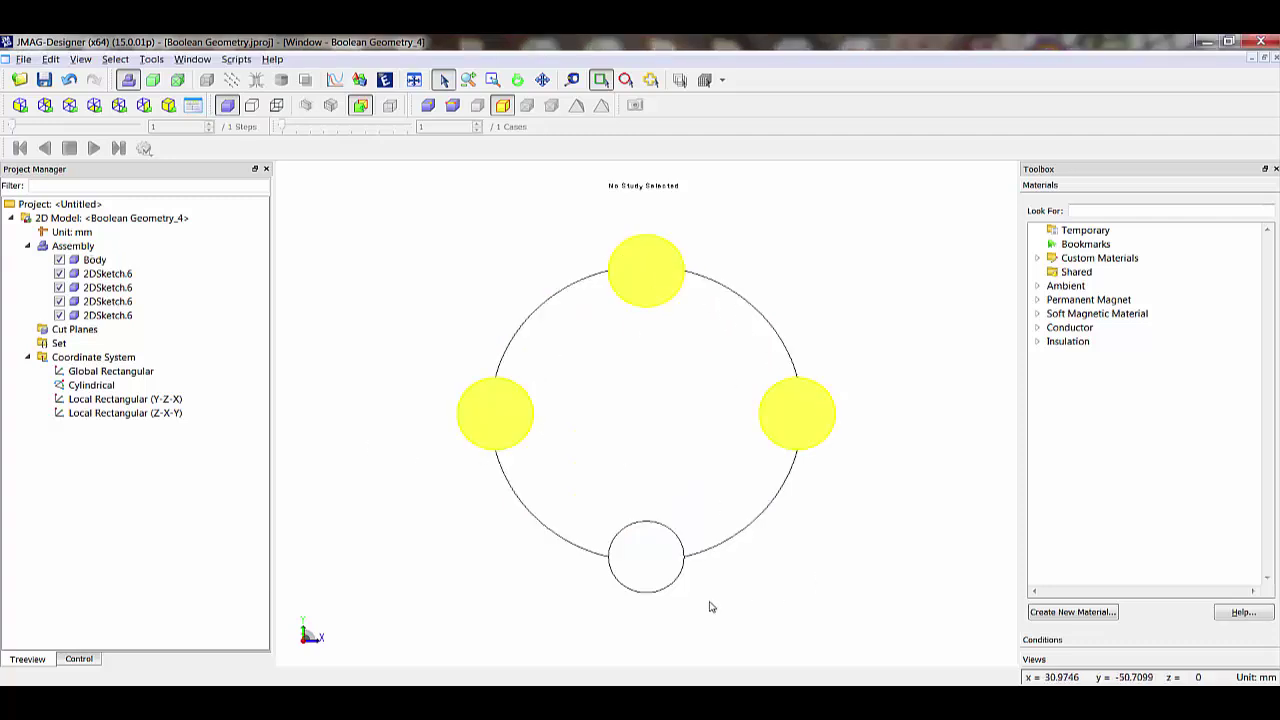
pyautogui.rightClick(664, 568)
pyautogui.click(709, 540)
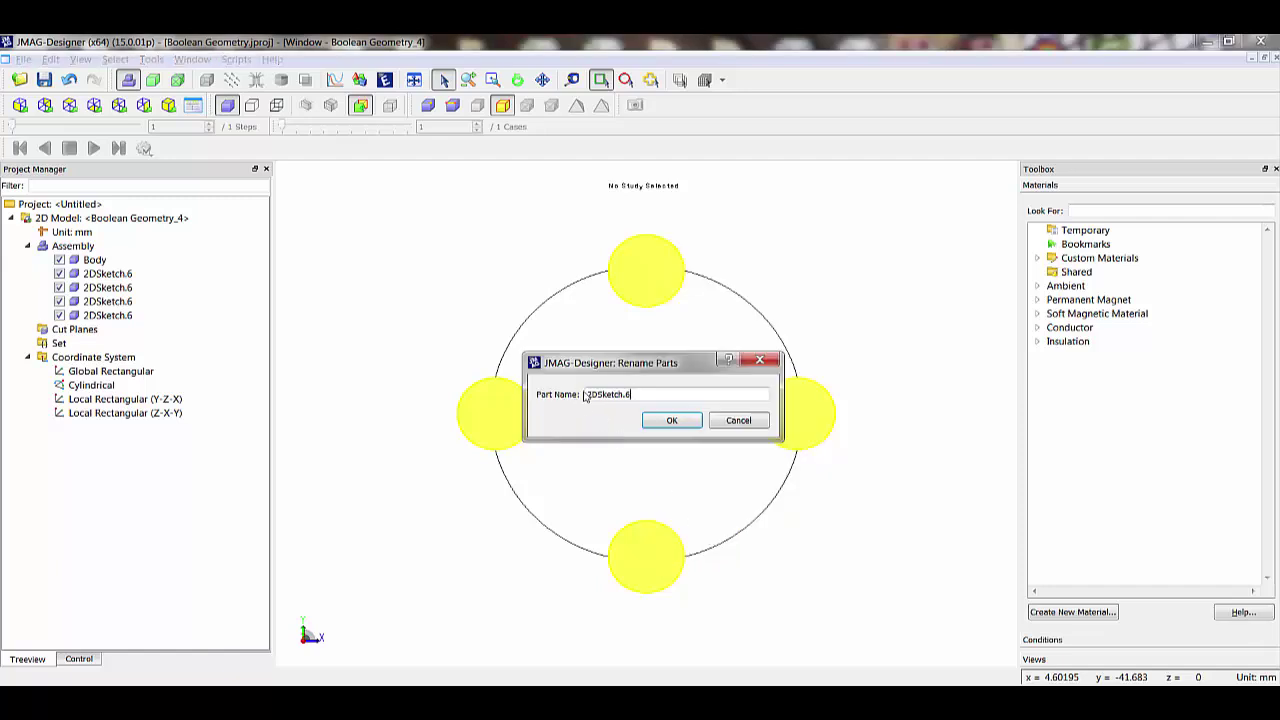
pyautogui.moveTo(652, 392); pyautogui.dragTo(401, 401)
pyautogui.write('Outer')
pyautogui.click(672, 420)
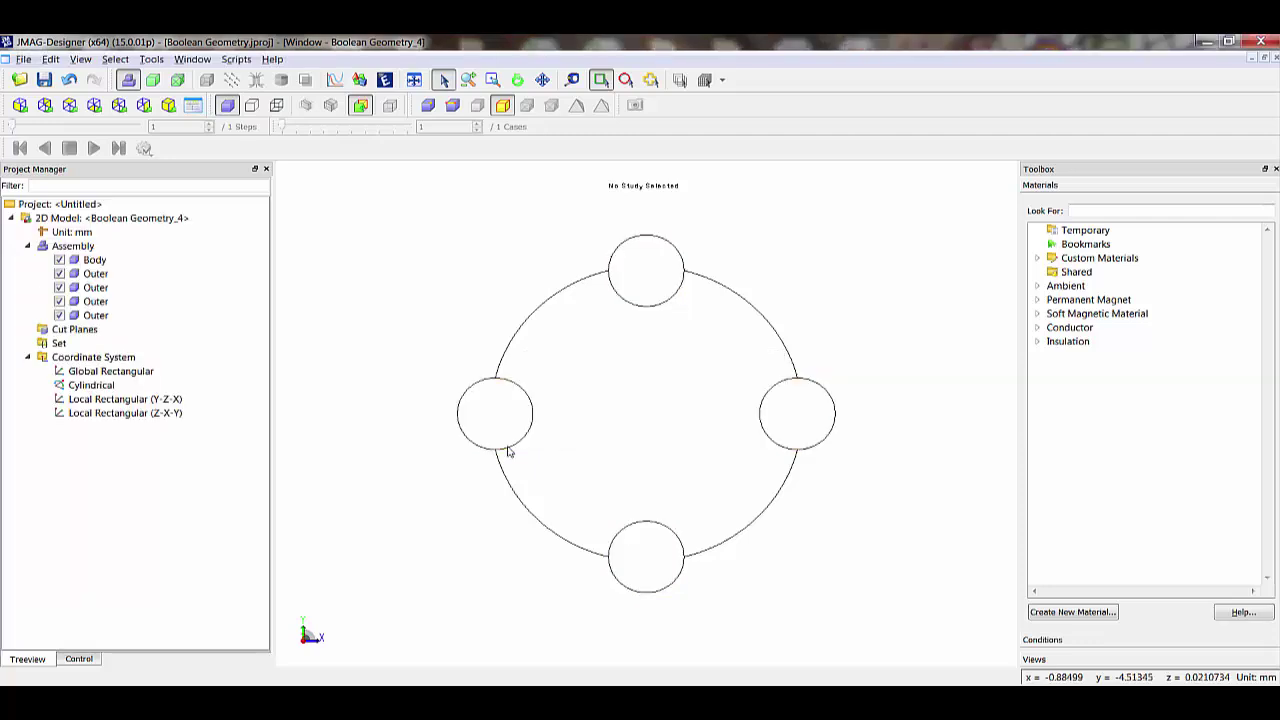
# Step: Create part groups in the assembly so that the four Outer parts form one group
pyautogui.rightClick(127, 248)
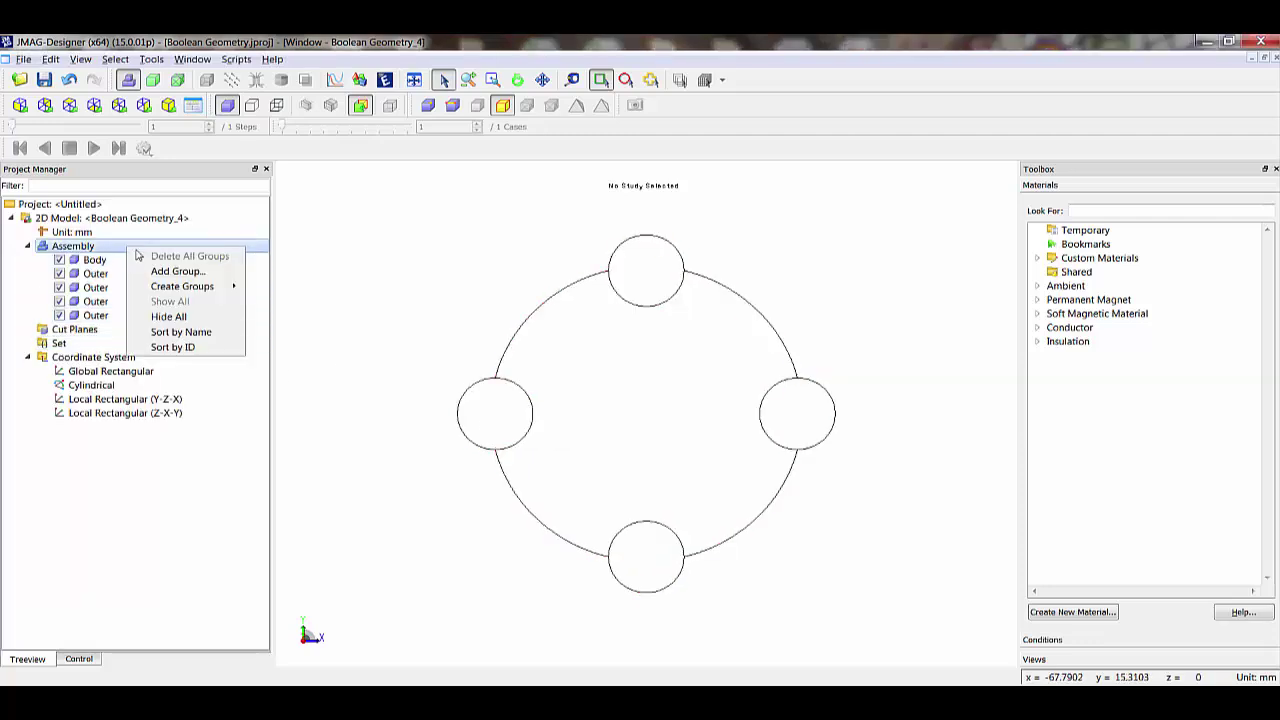
pyautogui.moveTo(200, 290)
pyautogui.click(297, 312)
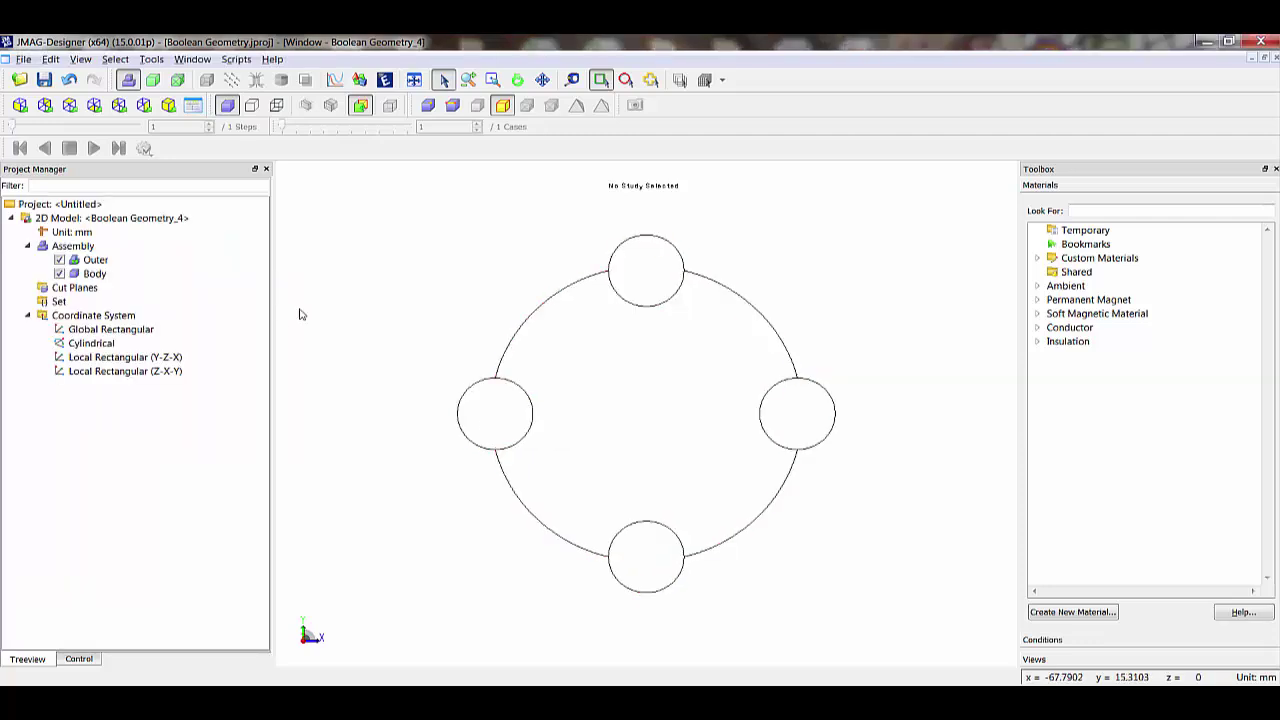
# Step: Set the colour of the Outer part group to blue
pyautogui.click(170, 267)
pyautogui.click(145, 259)
pyautogui.rightClick(145, 259)
pyautogui.click(167, 268)
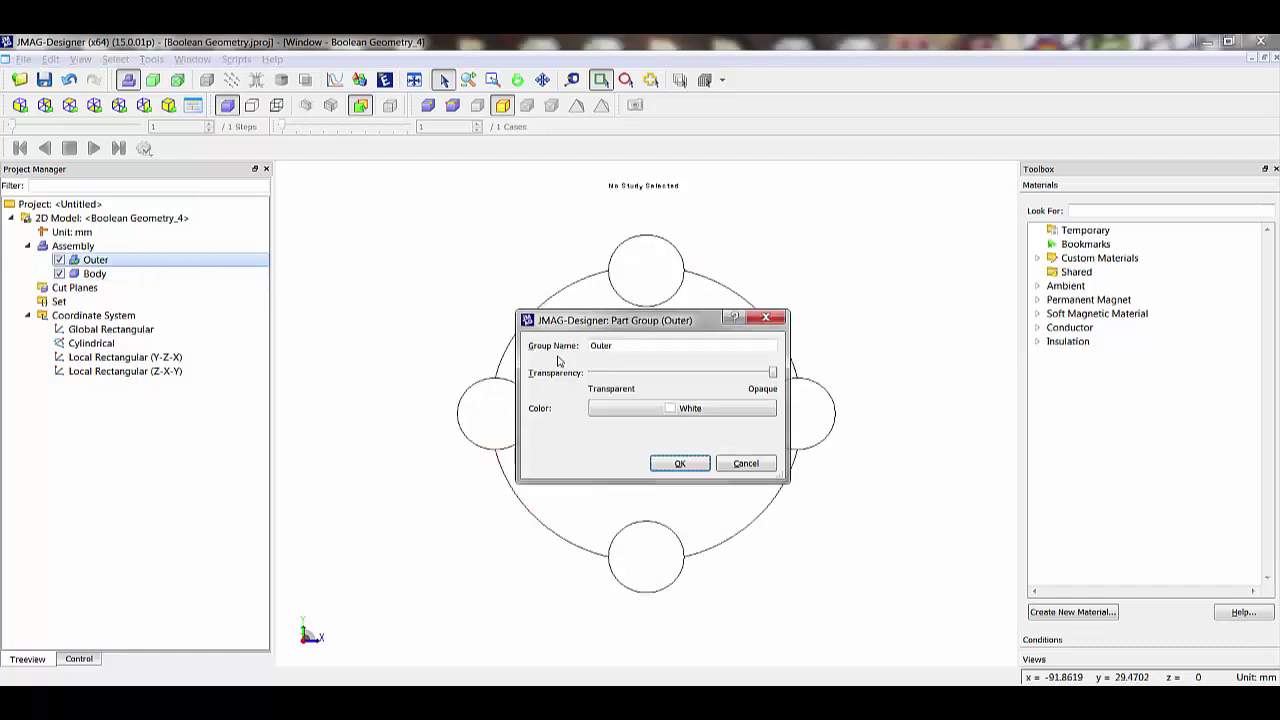
pyautogui.click(648, 408)
pyautogui.click(640, 426)
pyautogui.click(680, 463)
# Step: Set the colour of the Body part to magenta
pyautogui.click(97, 245)
pyautogui.click(95, 272)
pyautogui.rightClick(95, 272)
pyautogui.click(145, 281)
pyautogui.click(680, 408)
pyautogui.click(597, 450)
pyautogui.click(680, 463)
# Step: Create a magnetic Transient Analysis study for the 2D model and select the Outer group among the study's parts
pyautogui.click(141, 222)
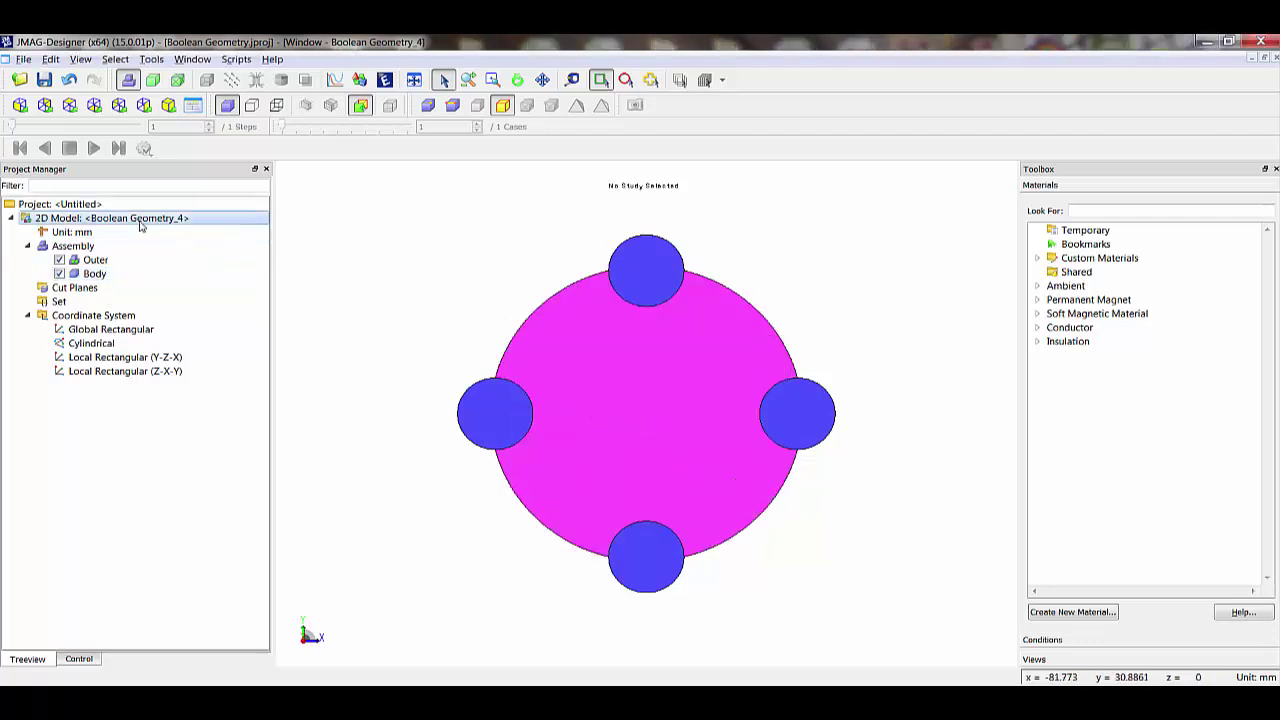
pyautogui.rightClick(141, 225)
pyautogui.moveTo(186, 231)
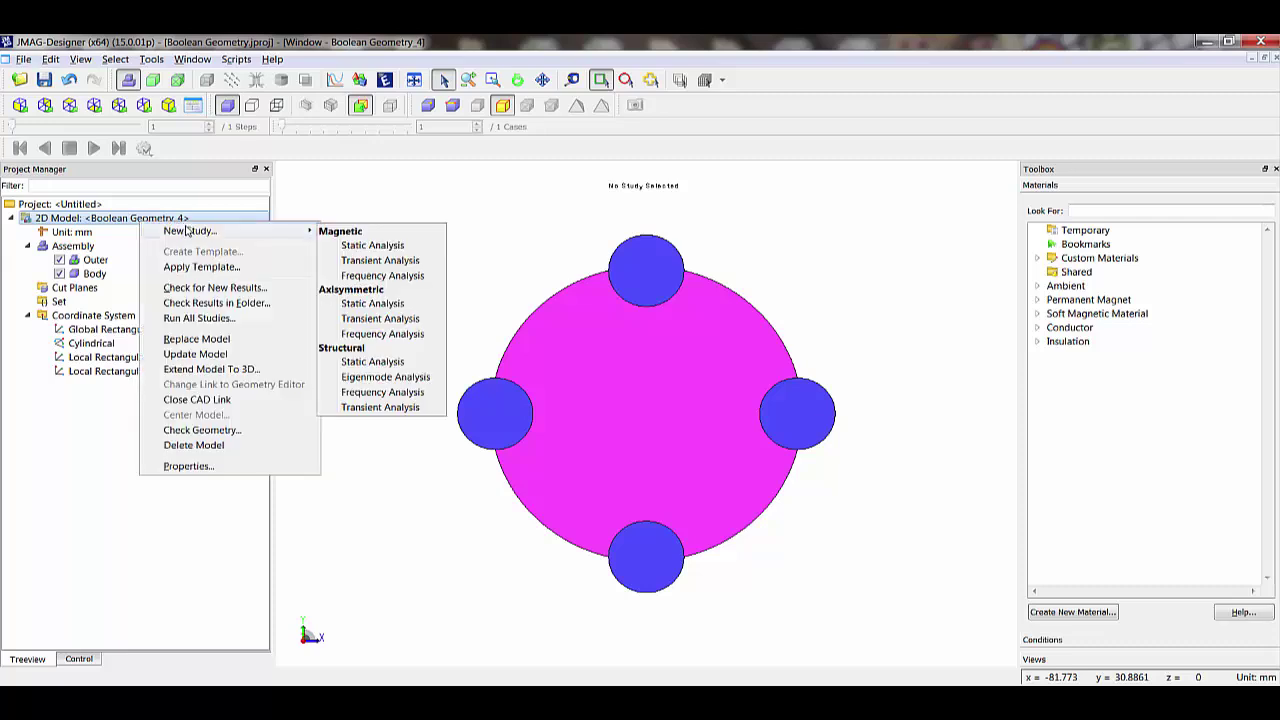
pyautogui.click(367, 262)
pyautogui.click(143, 443)
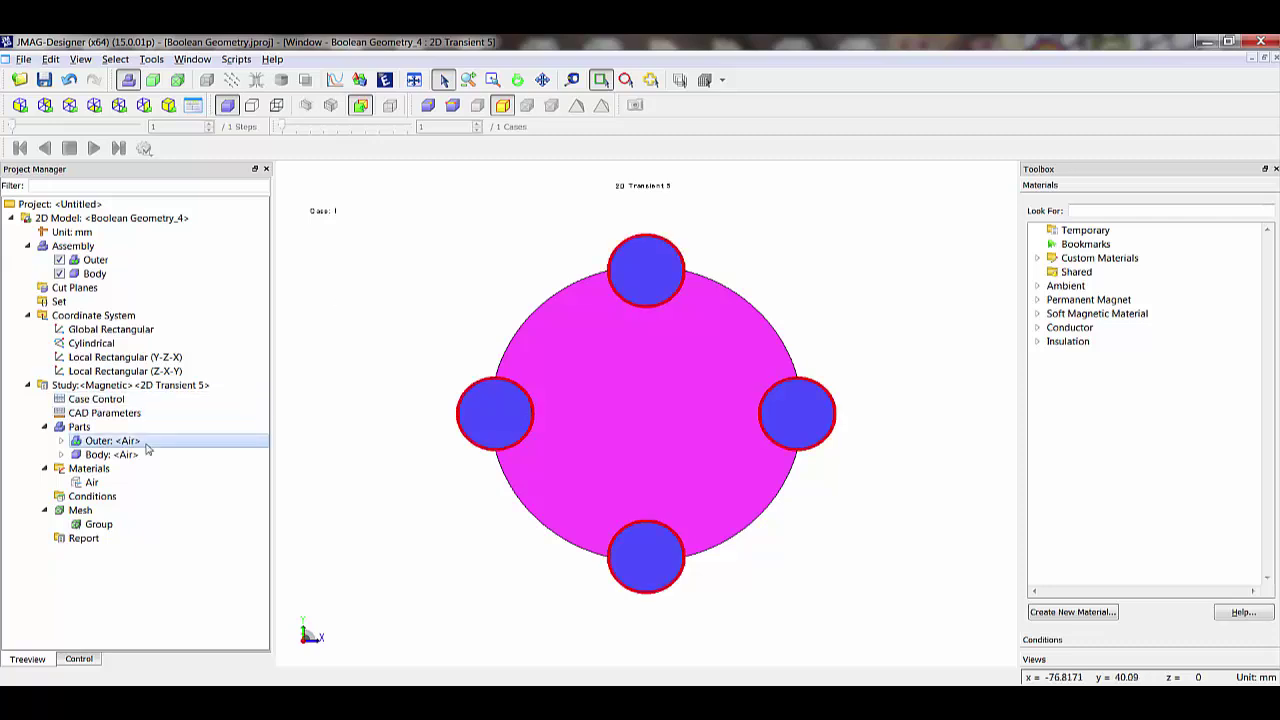
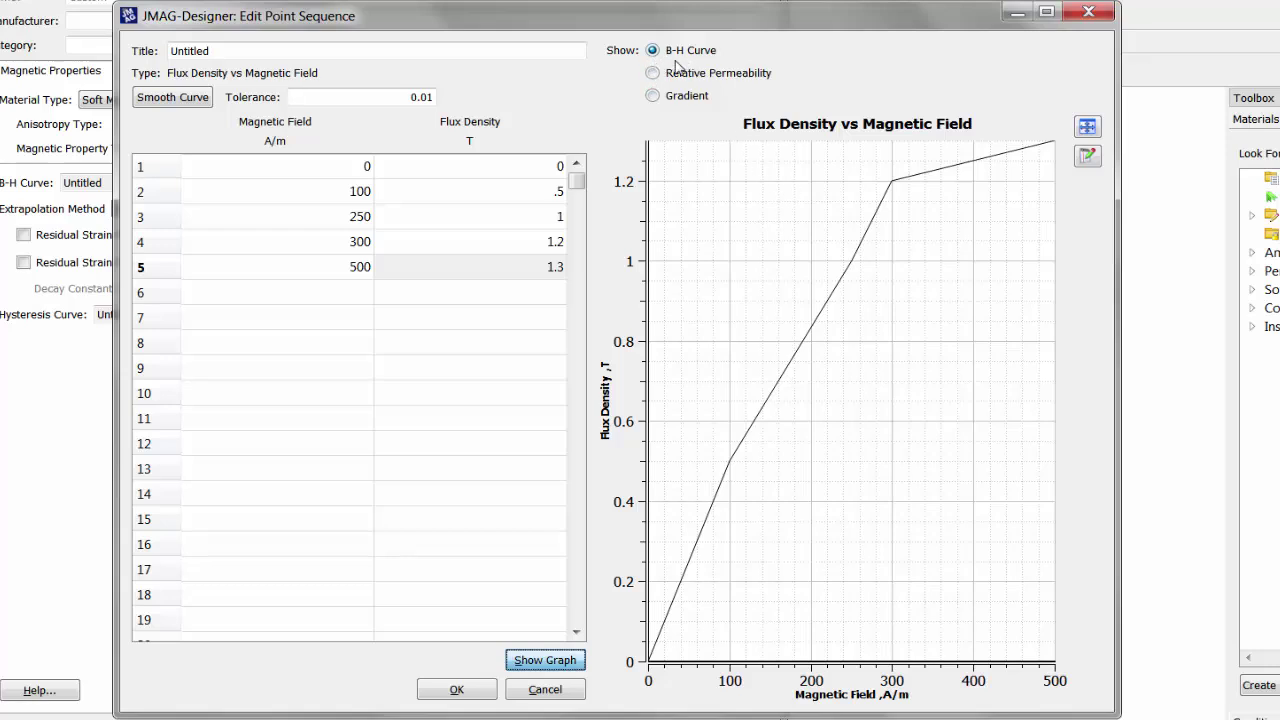
# Step: Plot the material's point sequence as relative permeability and as gradient against magnetic field
pyautogui.click(700, 74)
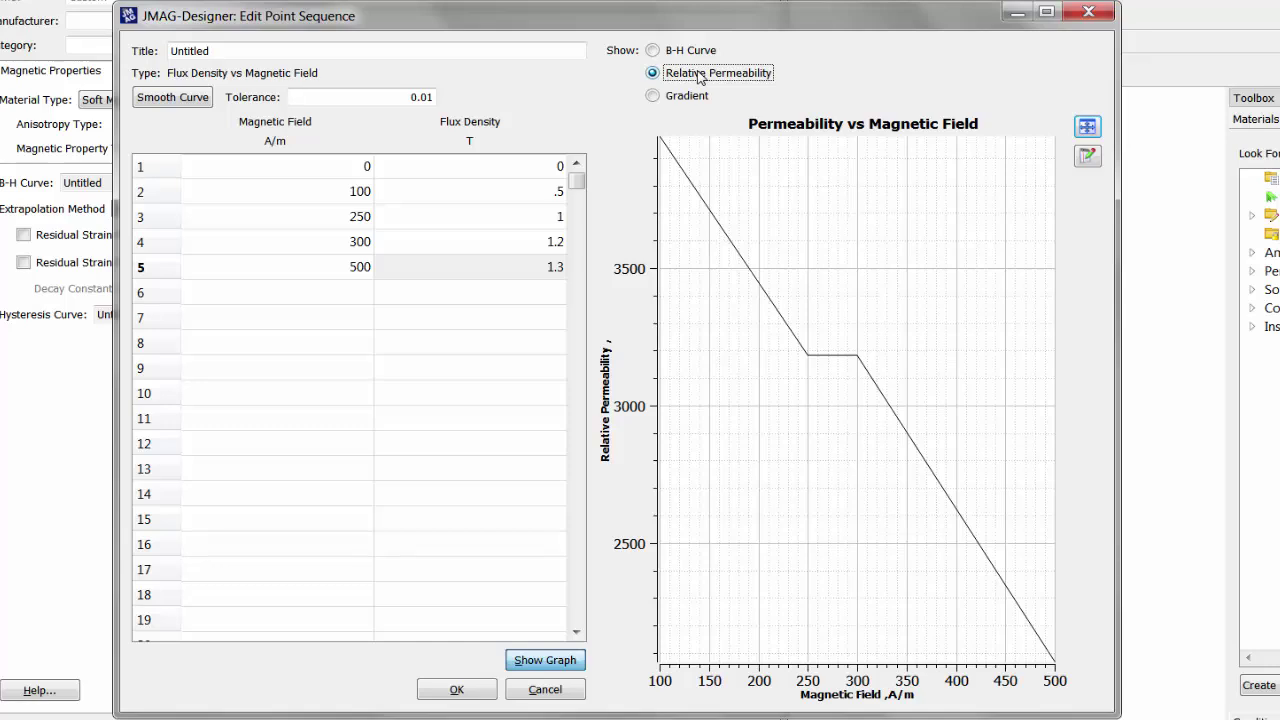
pyautogui.click(680, 100)
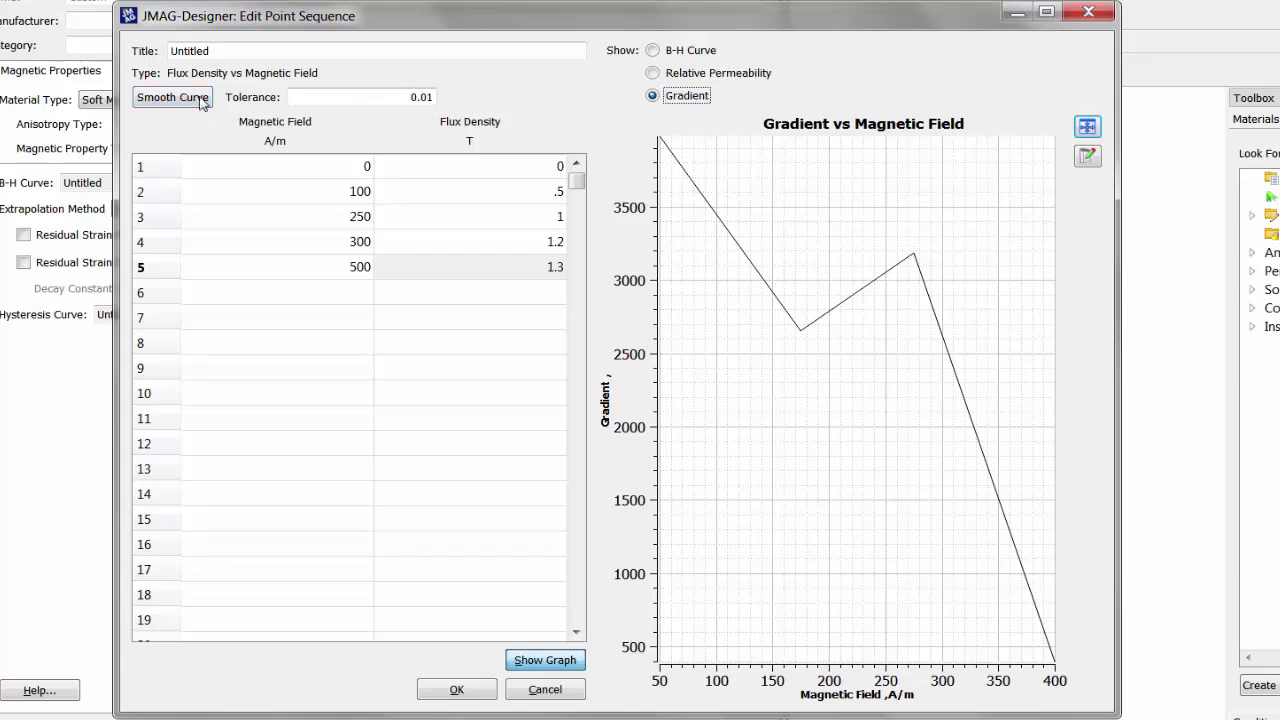
# Step: Smooth the curve with a tolerance of 0.01 and compare it with the original in the B-H Curve and Gradient plots
pyautogui.click(170, 100)
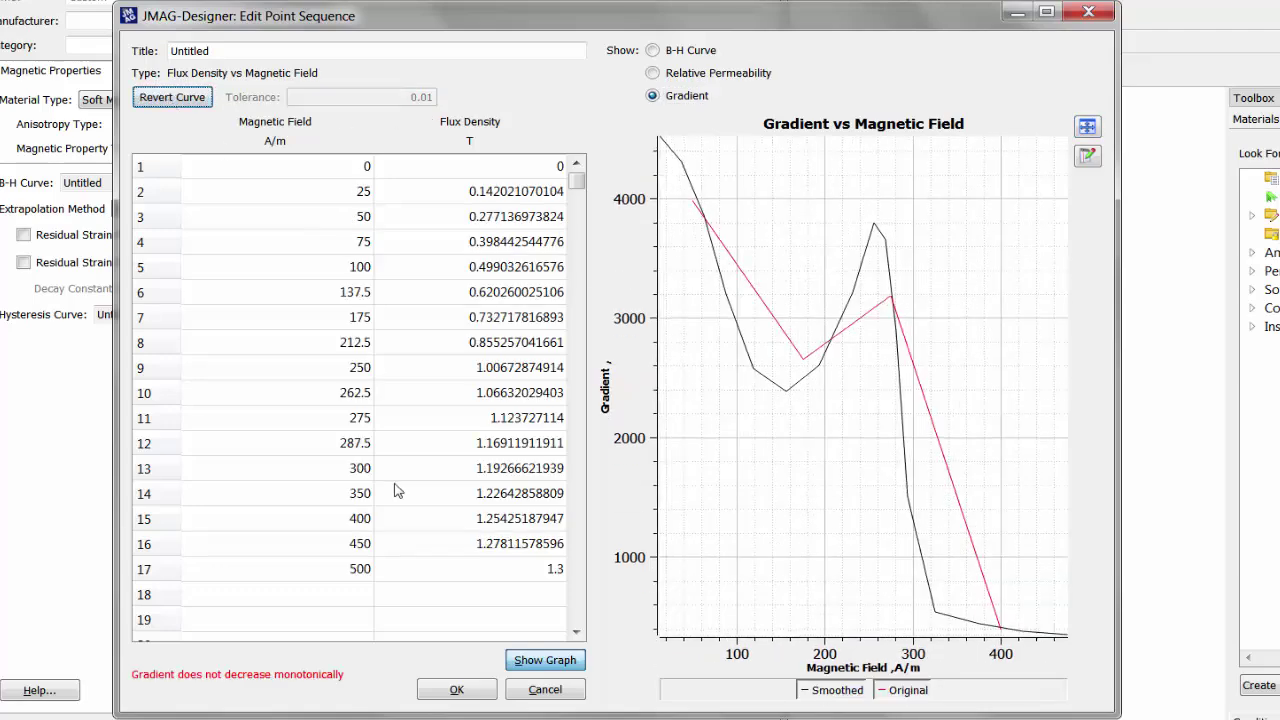
pyautogui.click(689, 54)
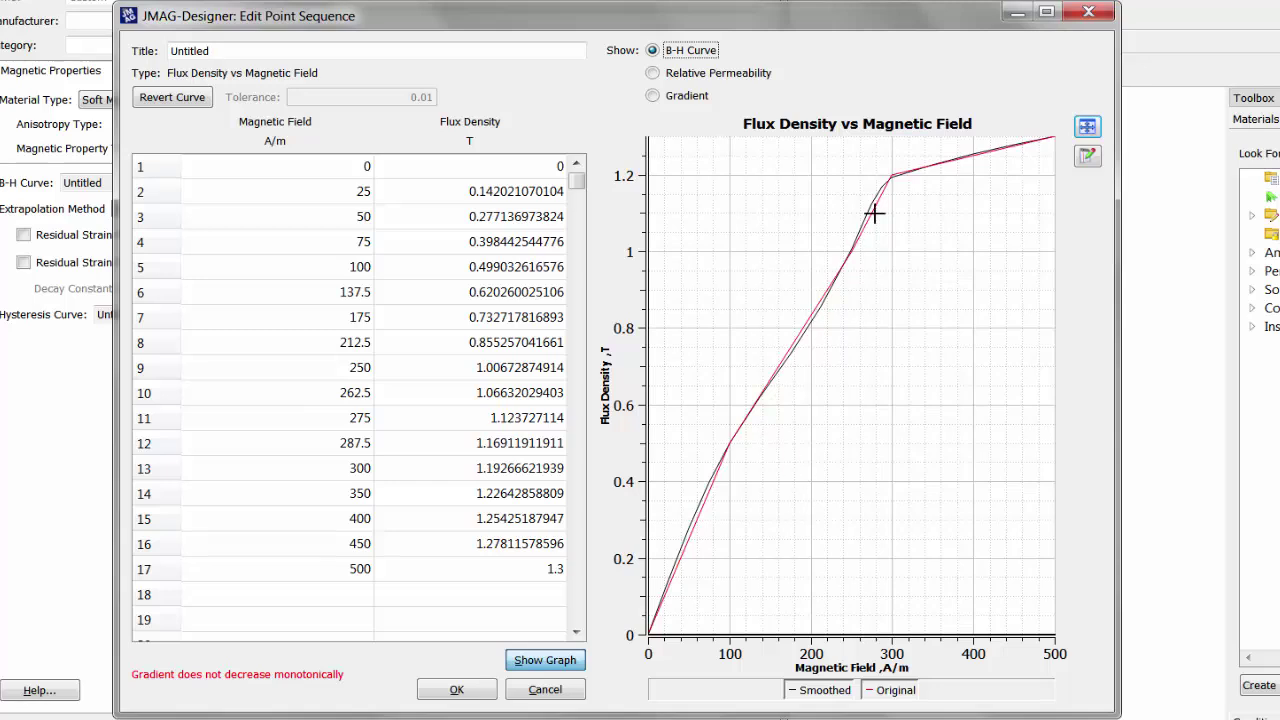
pyautogui.click(688, 97)
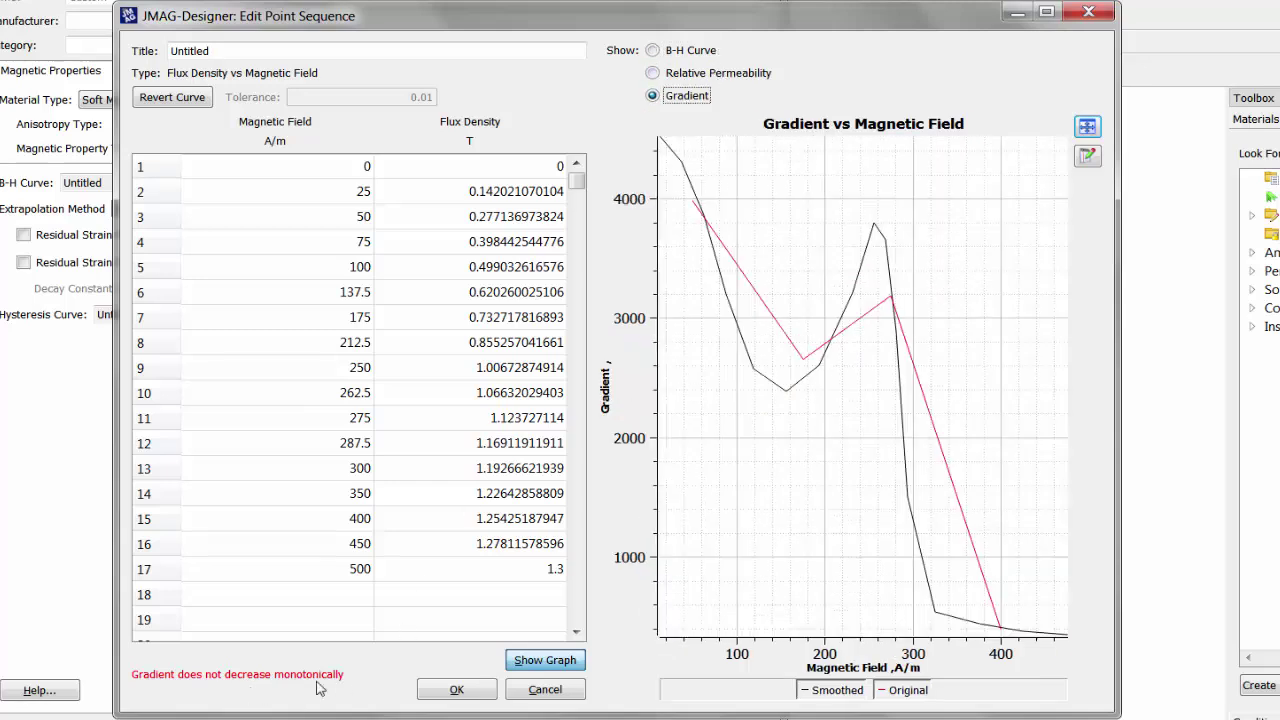
# Step: Revert the curve to its original points and smooth it again with a tolerance of 0.1
pyautogui.click(180, 101)
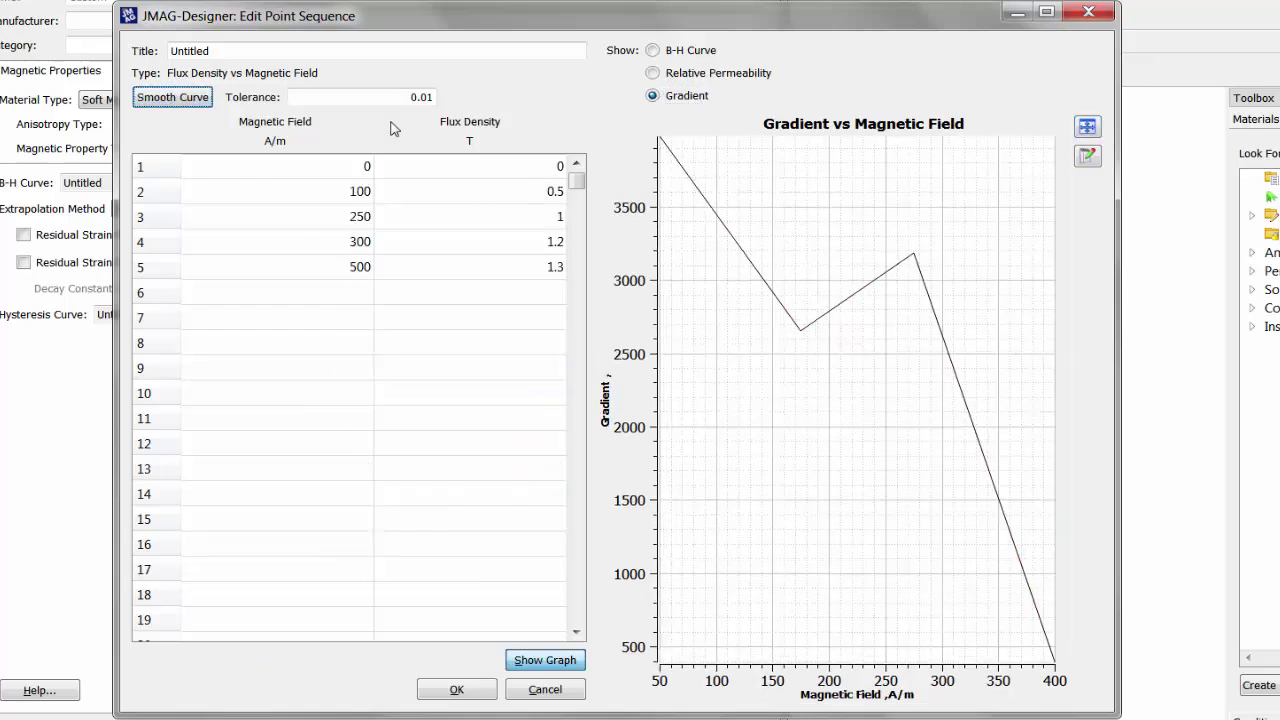
pyautogui.click(396, 98)
pyautogui.hotkey('ctrl', 'a')
pyautogui.write('.1')
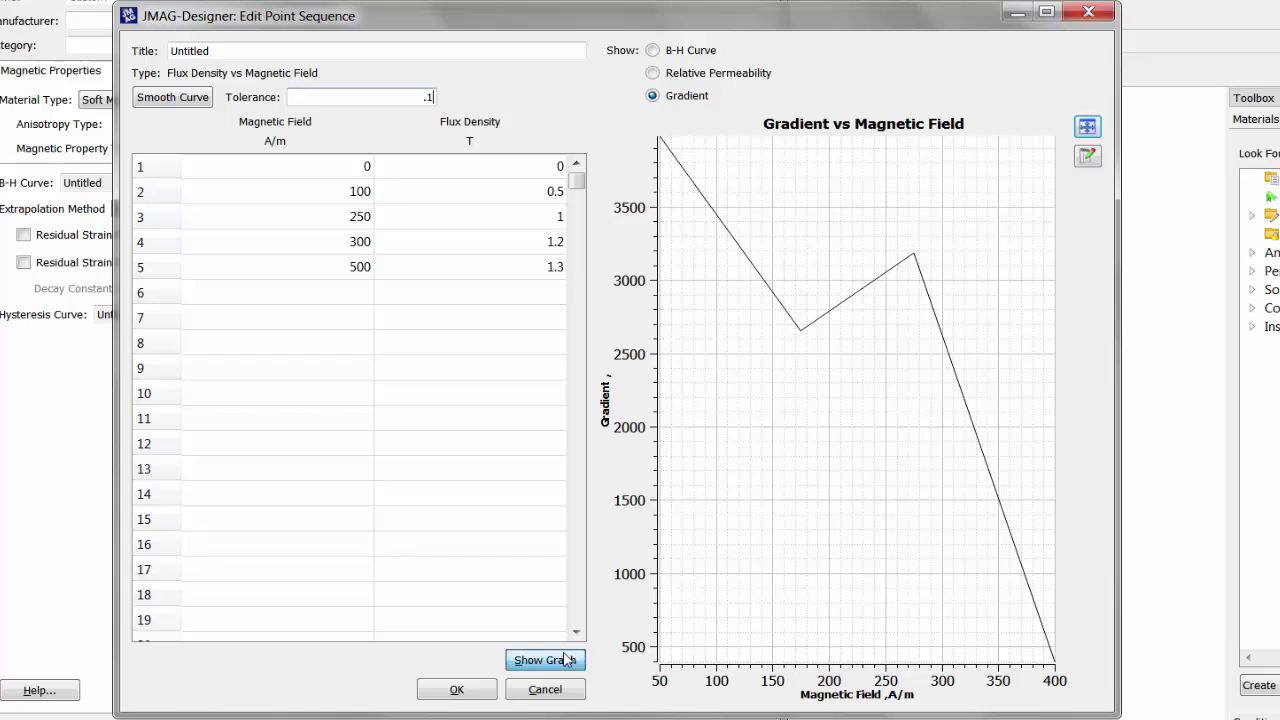
pyautogui.click(166, 97)
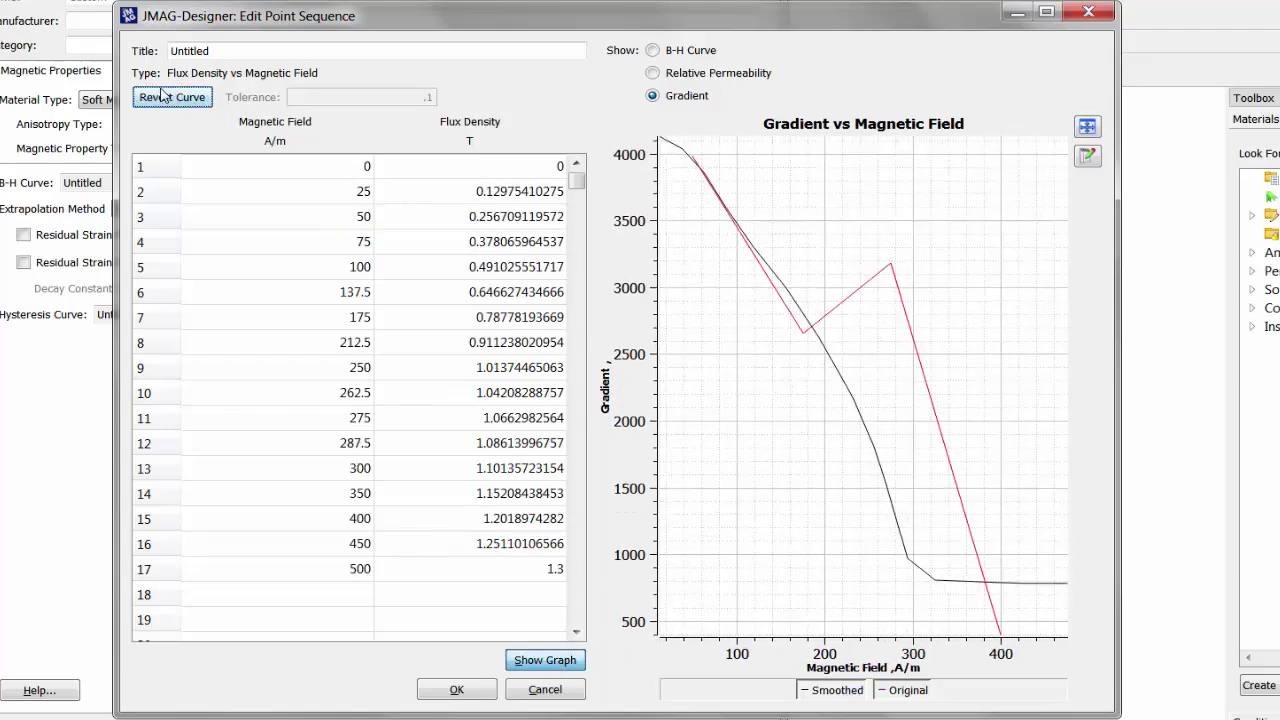
# Step: Compare the newly smoothed curve with the original as B-H curve and gradient, and discard the point sequence edits
pyautogui.click(686, 52)
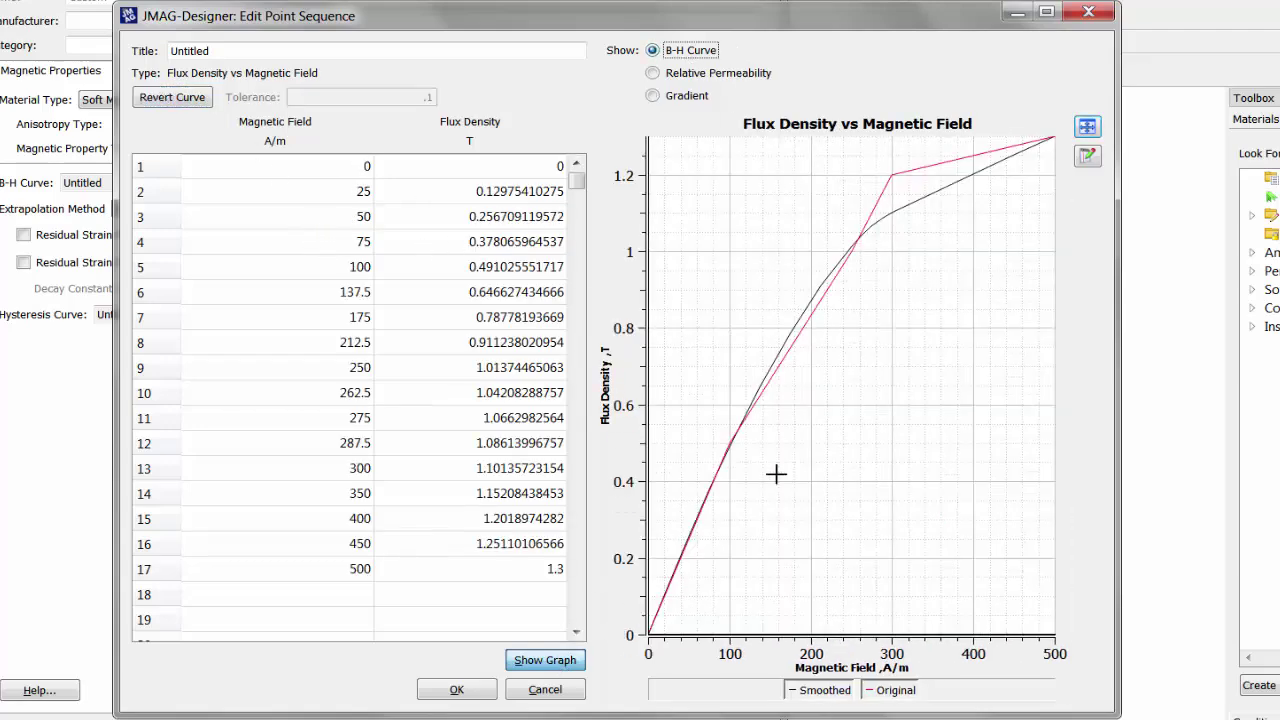
pyautogui.click(688, 96)
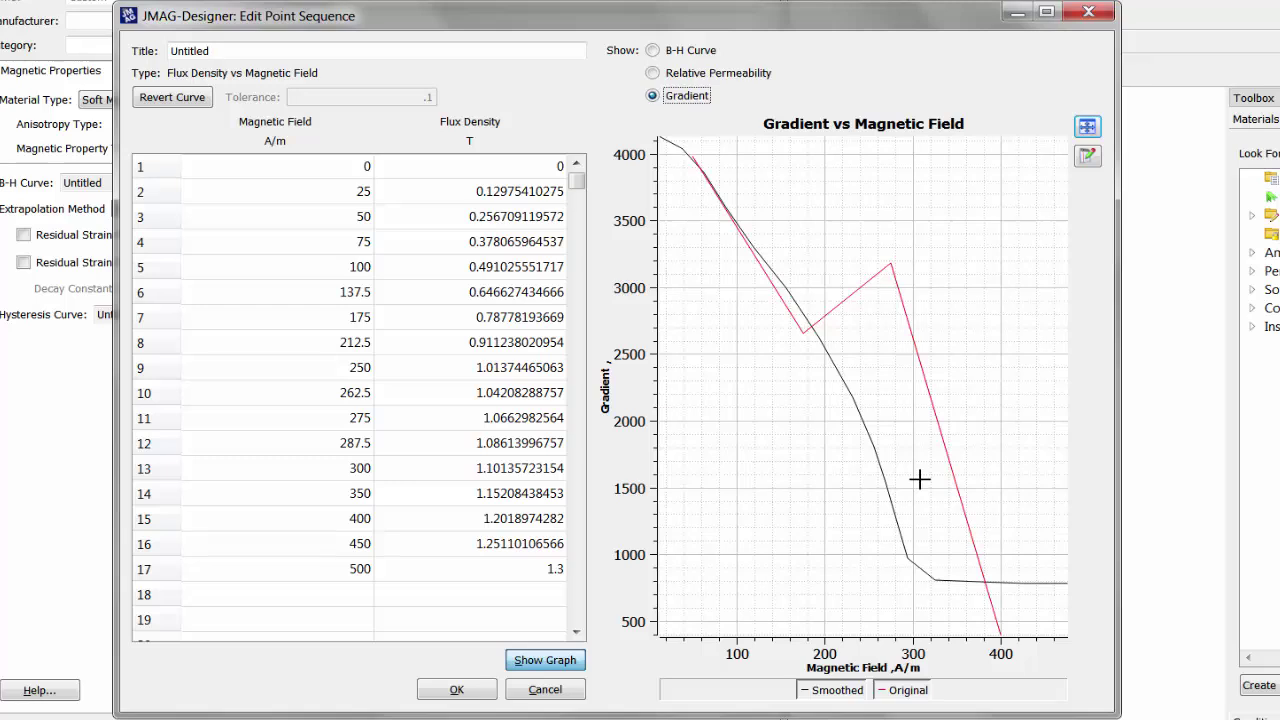
pyautogui.click(560, 692)
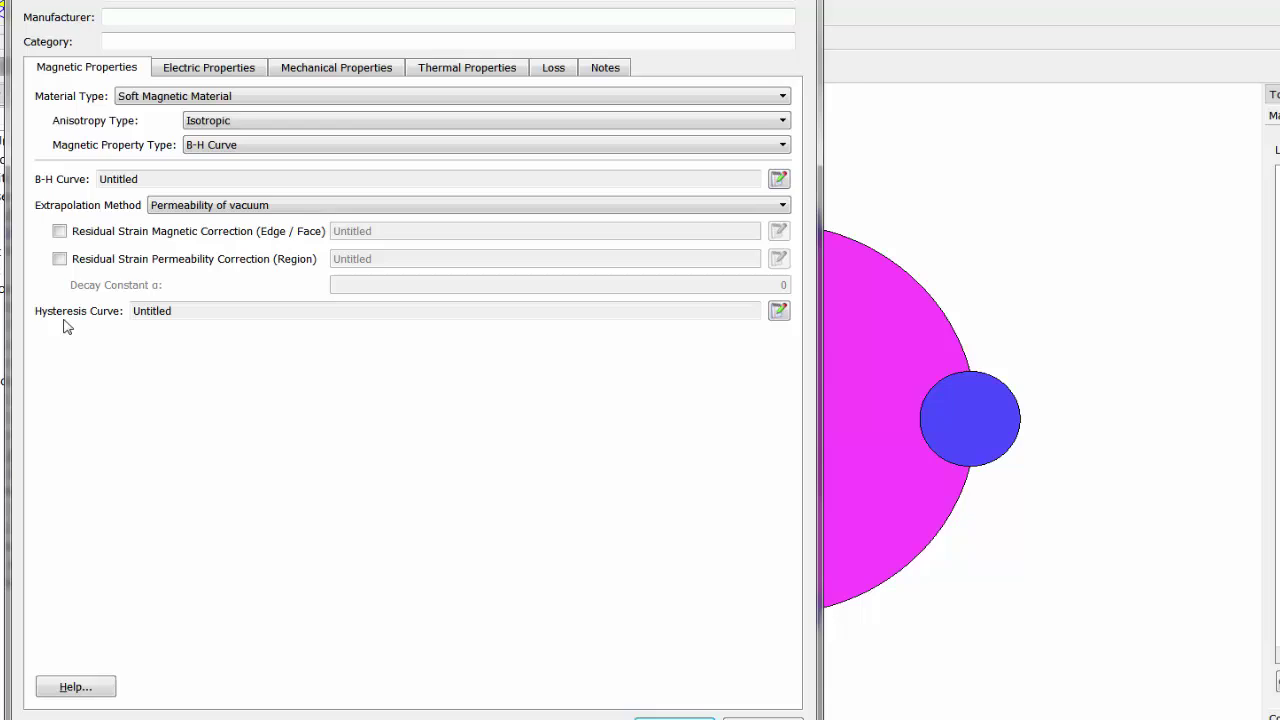
# Step: Inspect the Hysteresis Curve table of the soft magnetic material, and close it and the material settings without saving
pyautogui.click(779, 311)
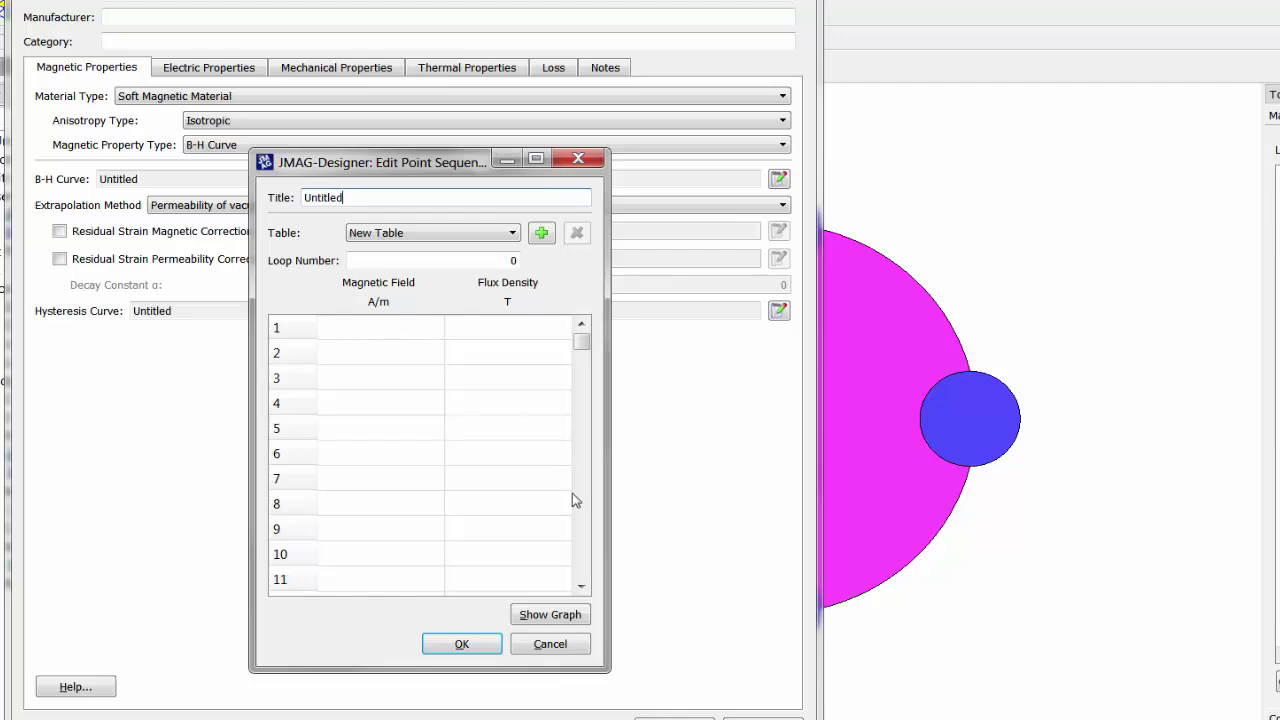
pyautogui.click(580, 645)
pyautogui.click(748, 716)
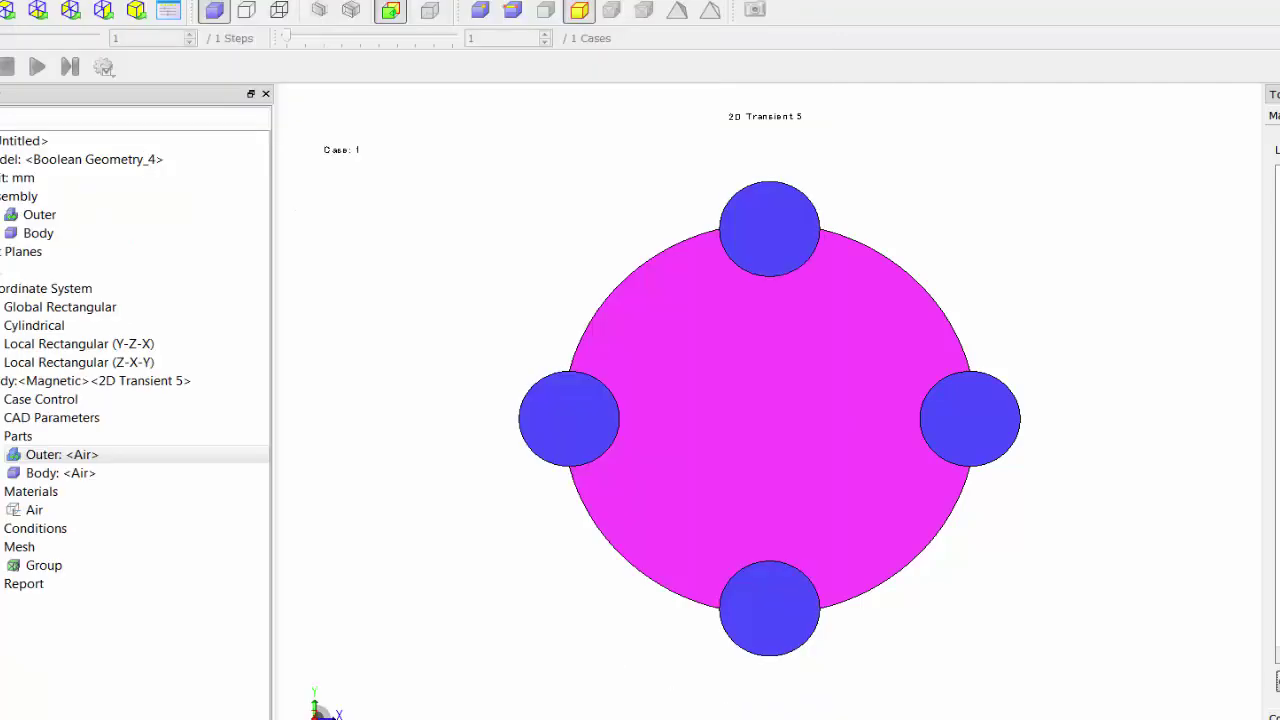
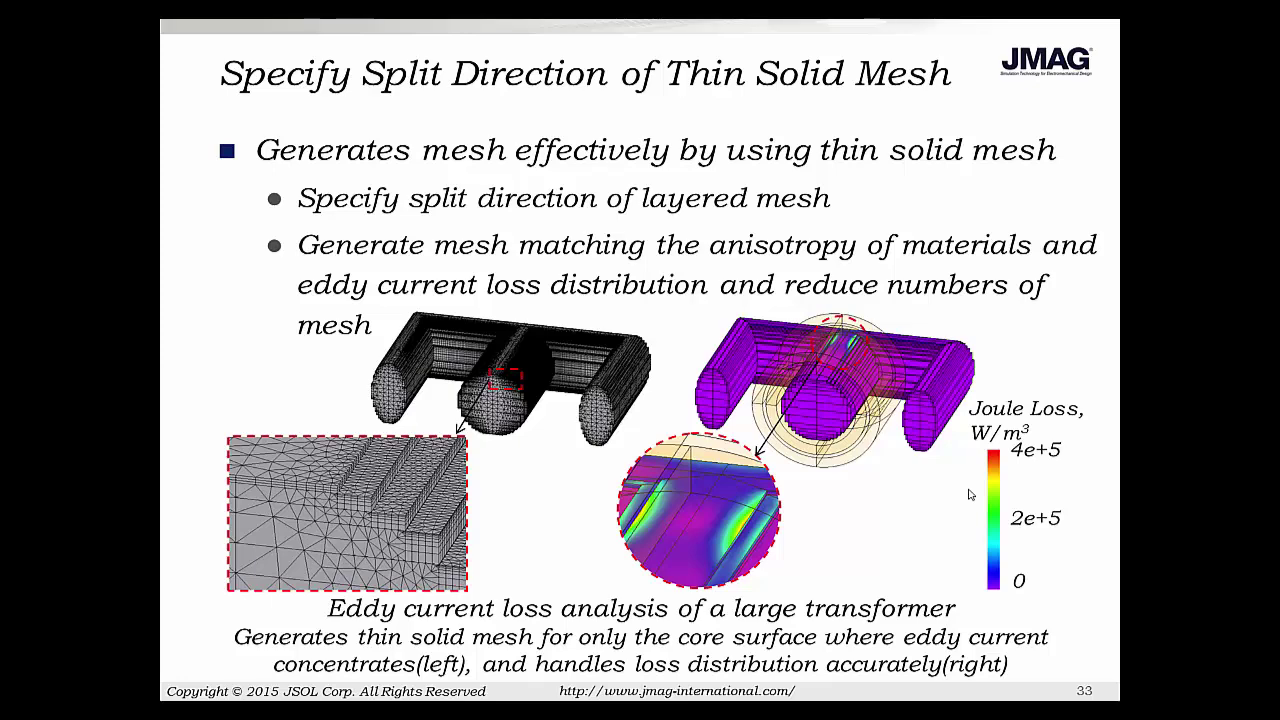
pyautogui.press('Right')
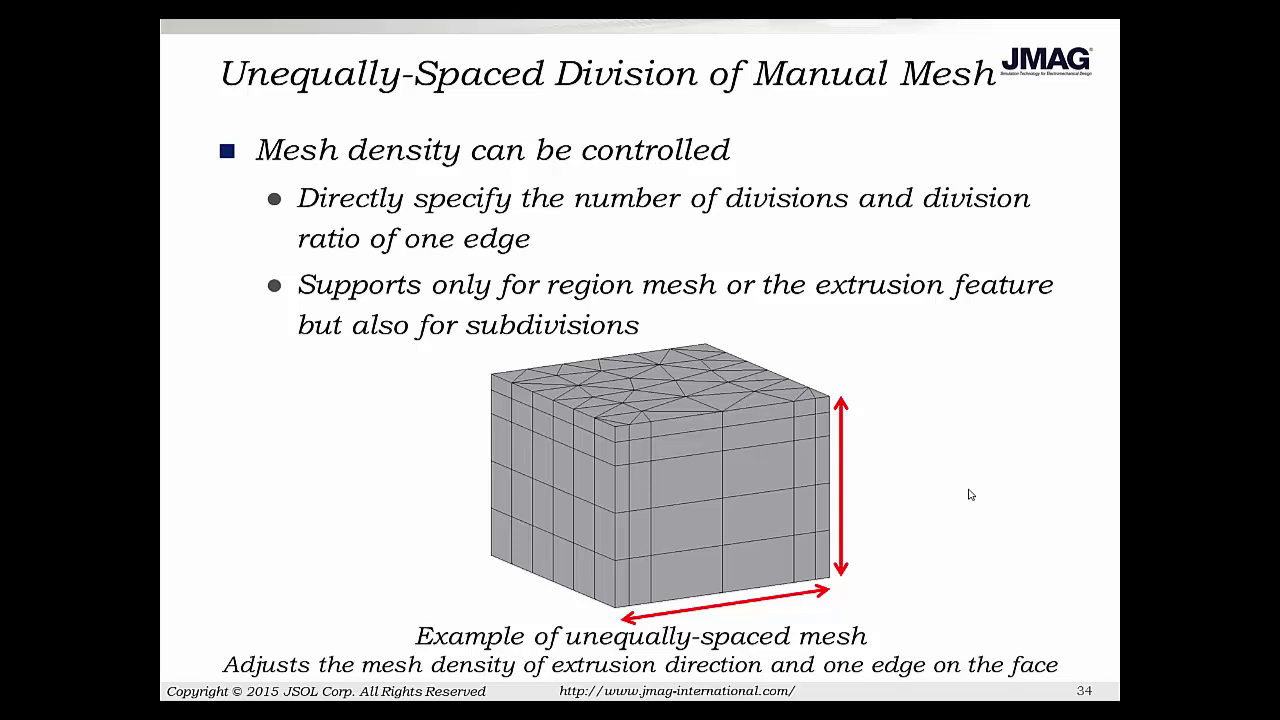
pyautogui.press('Right')
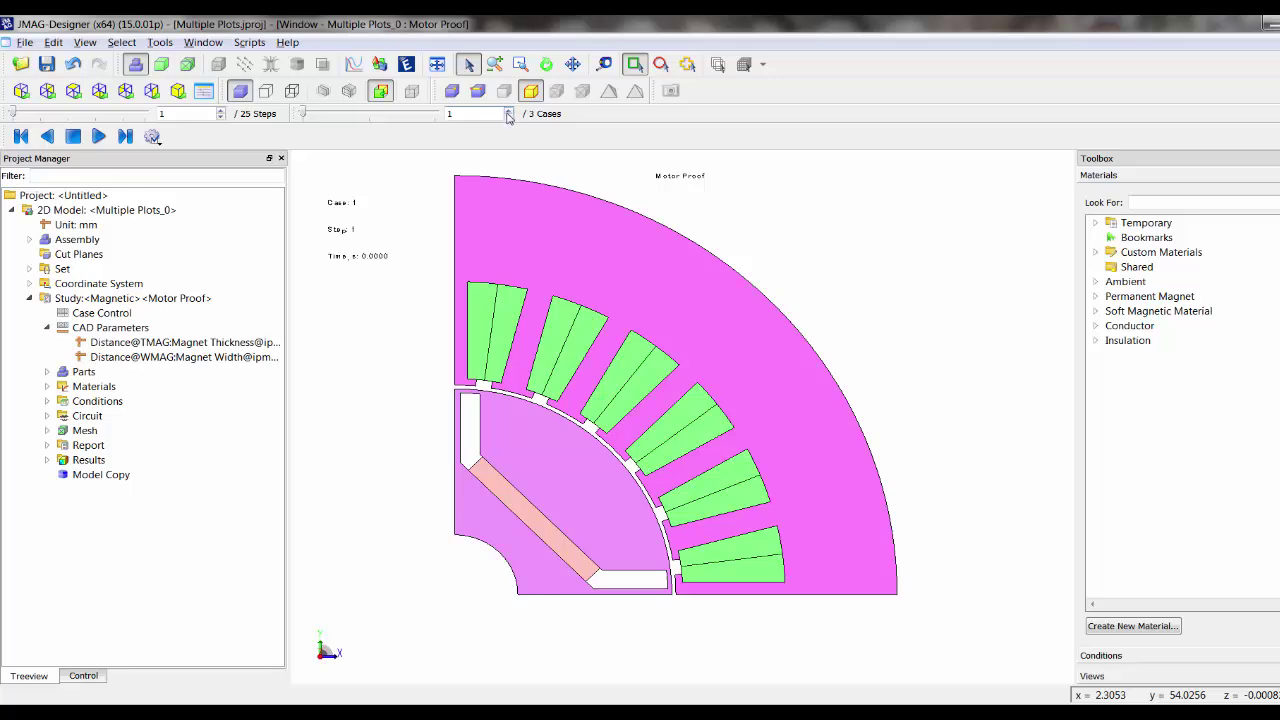
# Step: Open the Graph Manager for the Motor Proof study and check the Group By setting of its dataset list
pyautogui.click(354, 64)
pyautogui.moveTo(478, 206); pyautogui.dragTo(476, 80)
pyautogui.scroll(10, 462, 195)
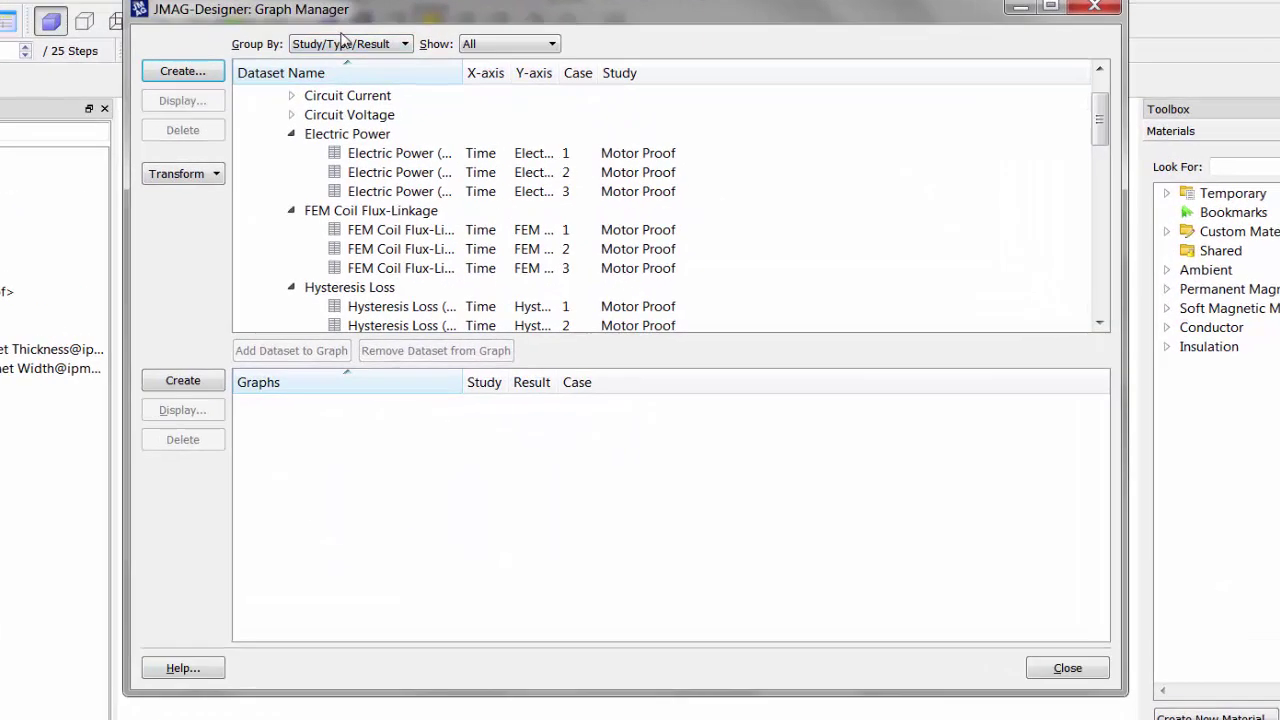
pyautogui.click(454, 102)
pyautogui.click(344, 45)
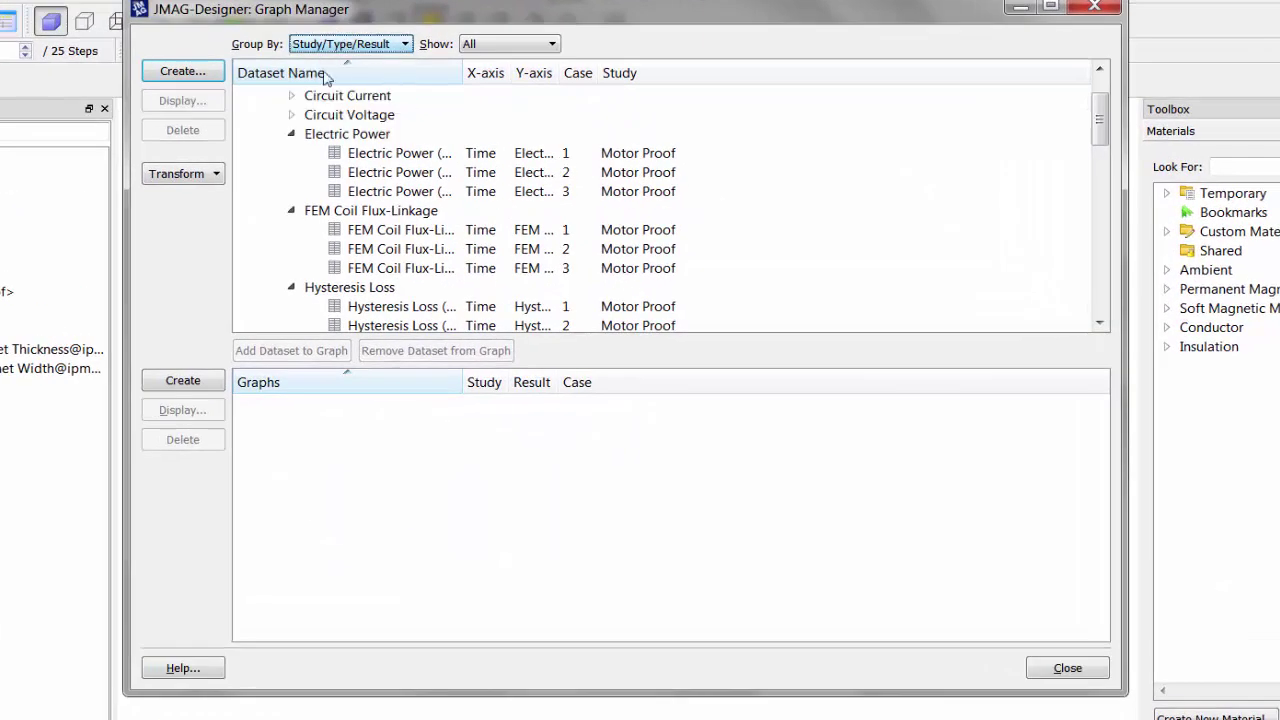
# Step: Collapse the dataset groups from Electric Power through Lorentz Force under the Motor Proof study's table results
pyautogui.click(291, 133)
pyautogui.click(291, 153)
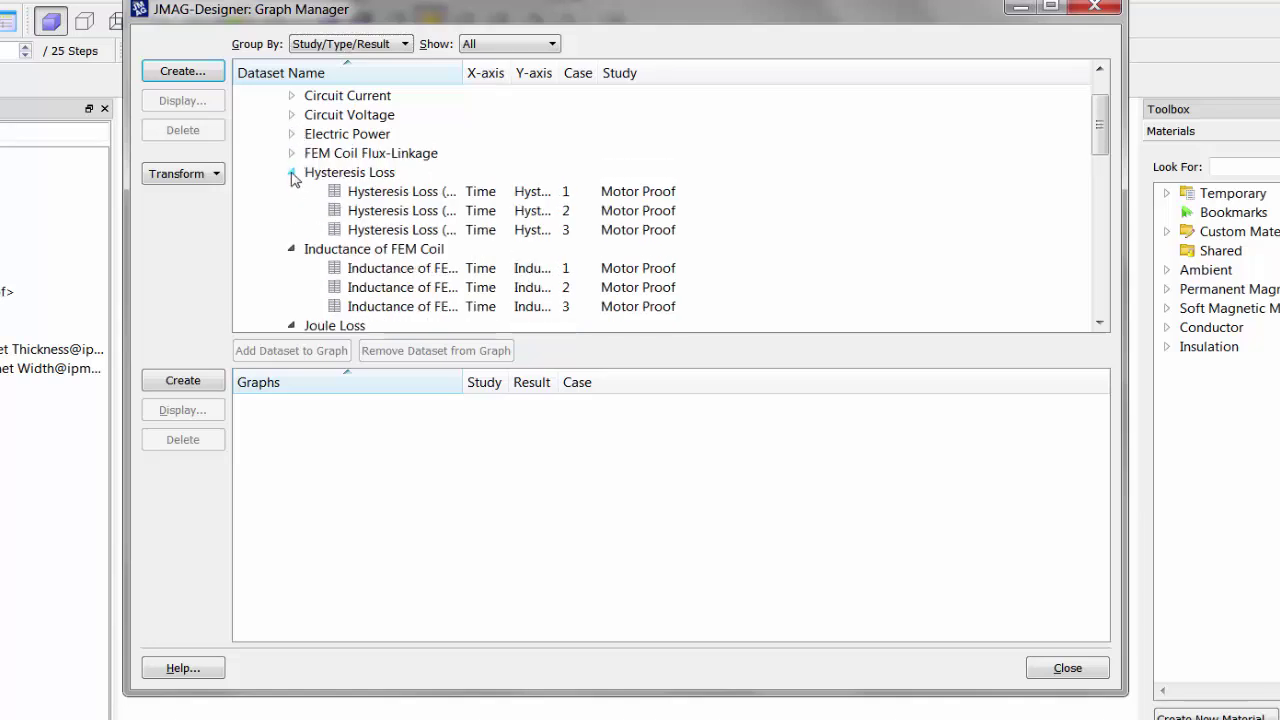
pyautogui.click(291, 172)
pyautogui.click(291, 191)
pyautogui.click(291, 210)
pyautogui.click(291, 229)
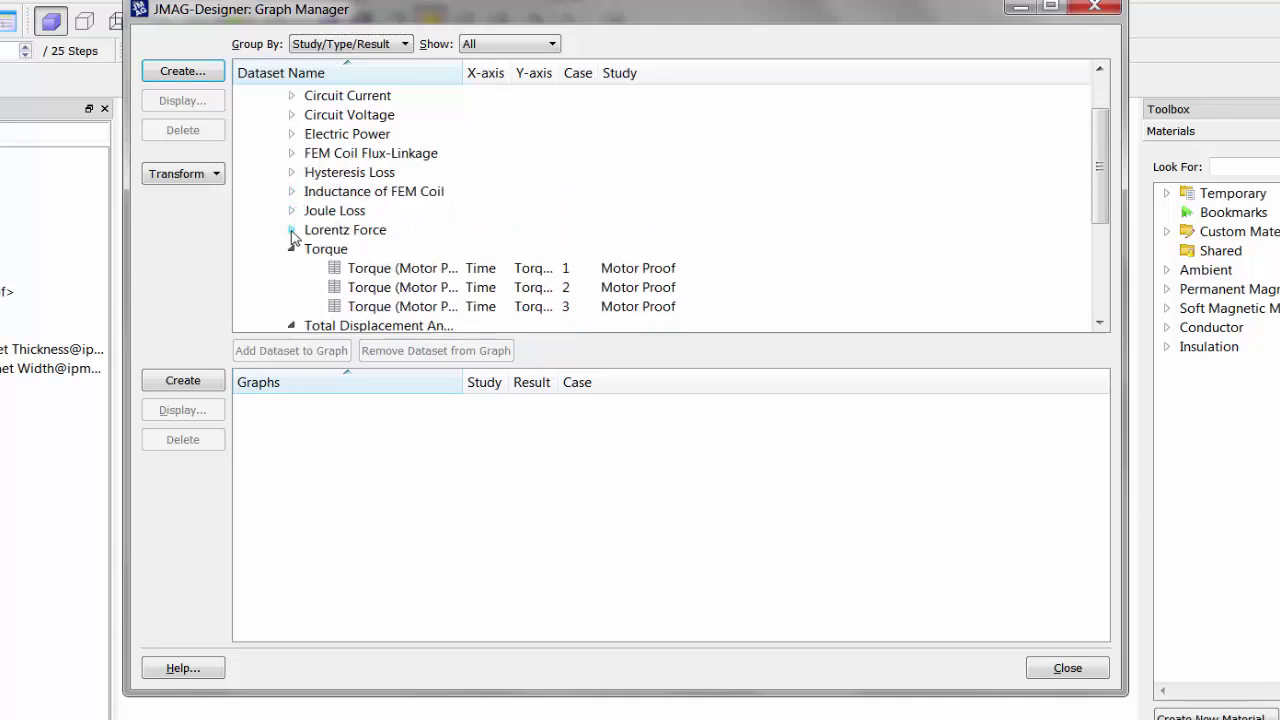
# Step: Create one graph from the Torque datasets of cases 1, 2 and 3
pyautogui.scroll(-1, 295, 240)
pyautogui.click(365, 214)
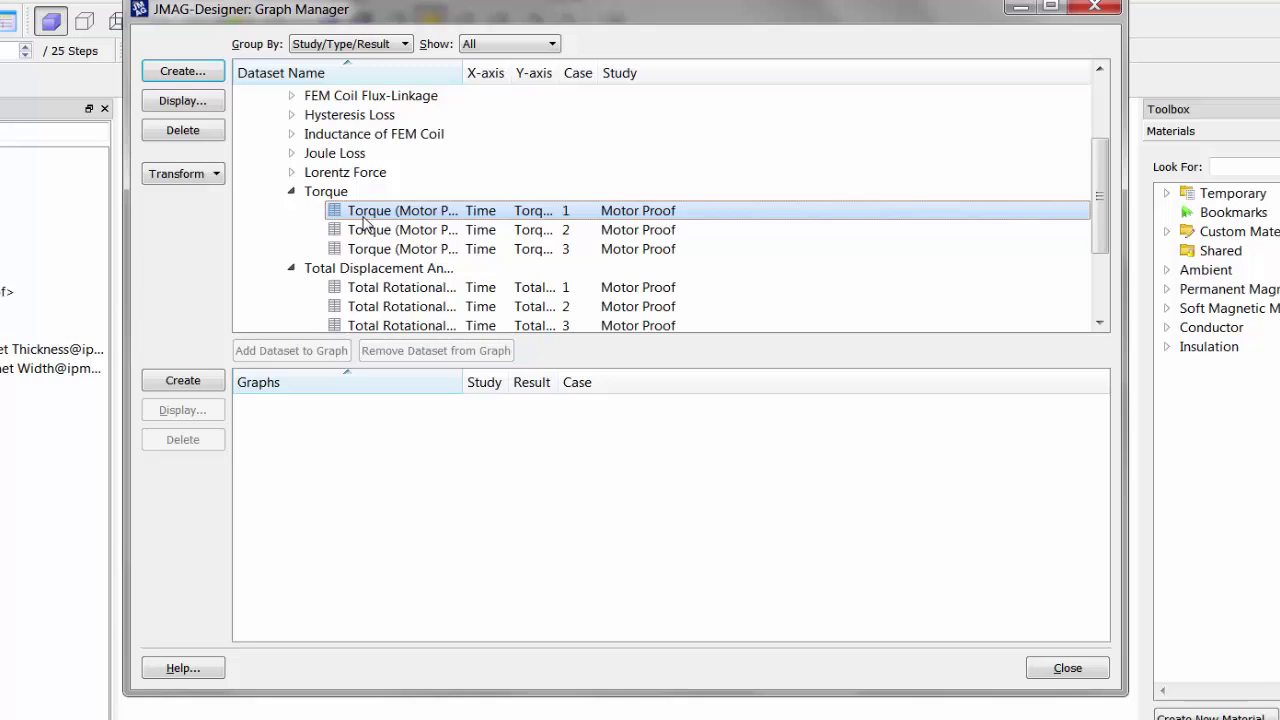
pyautogui.keyDown('shift'); pyautogui.click(385, 249); pyautogui.keyUp('shift')
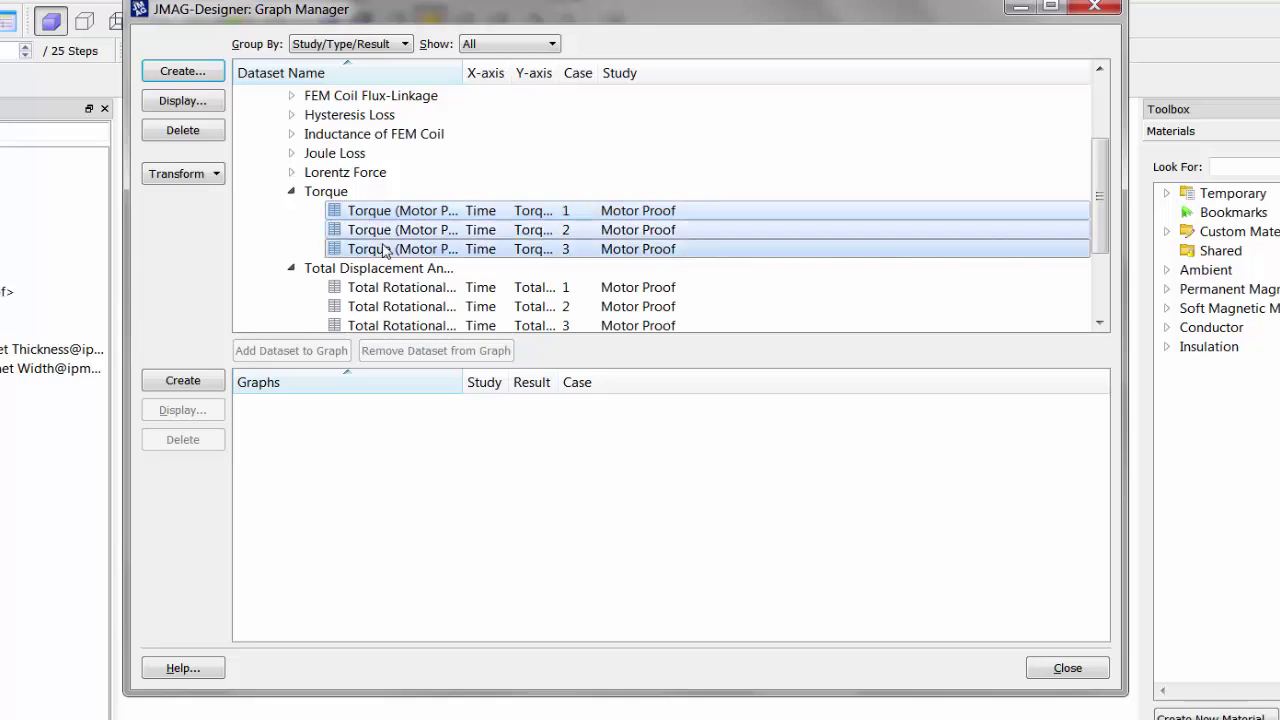
pyautogui.click(183, 380)
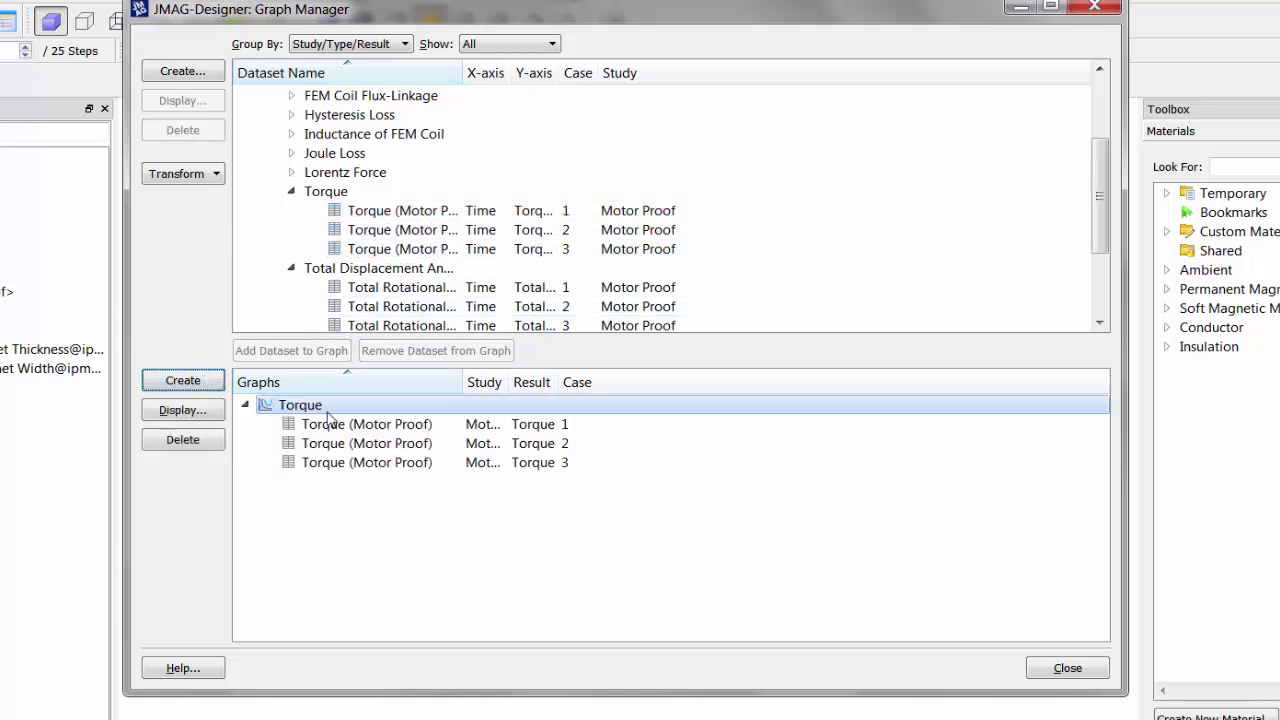
# Step: Display the Torque graph to check the legend details of each case, and close it along with the Graph Manager
pyautogui.click(209, 409)
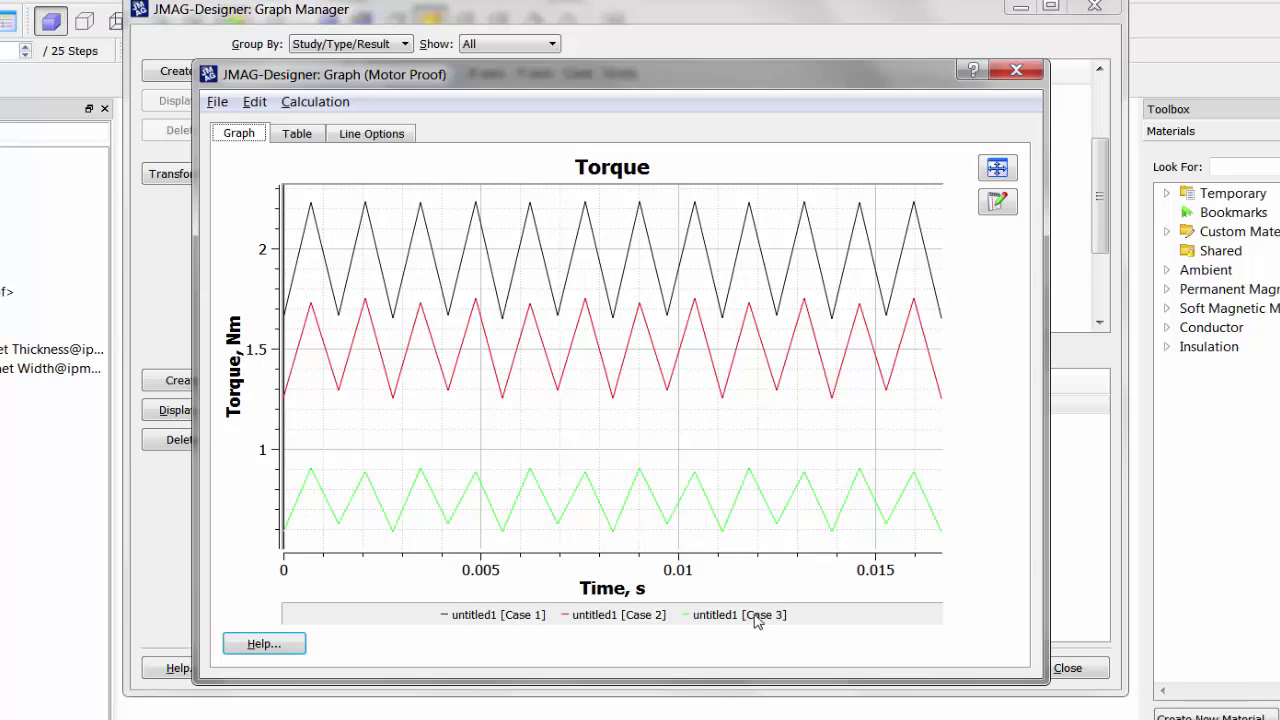
pyautogui.moveTo(756, 621)
pyautogui.moveTo(618, 624)
pyautogui.moveTo(530, 621)
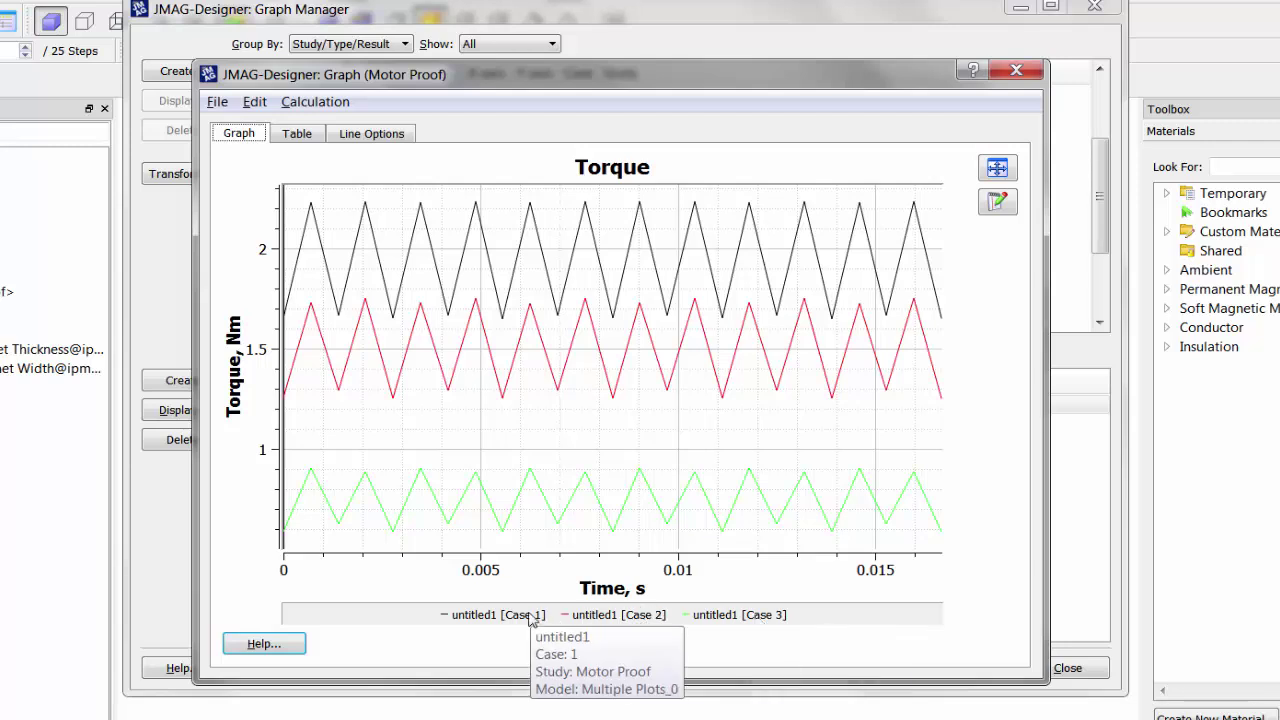
pyautogui.click(1015, 72)
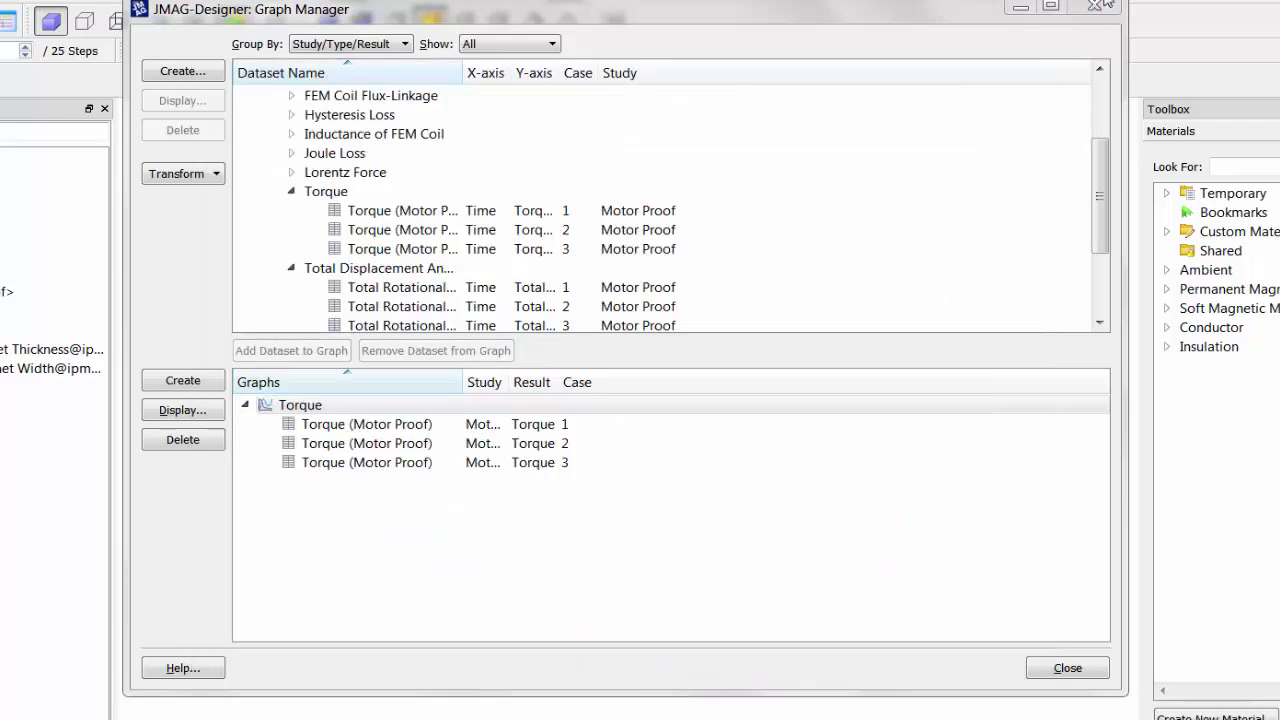
pyautogui.click(1105, 4)
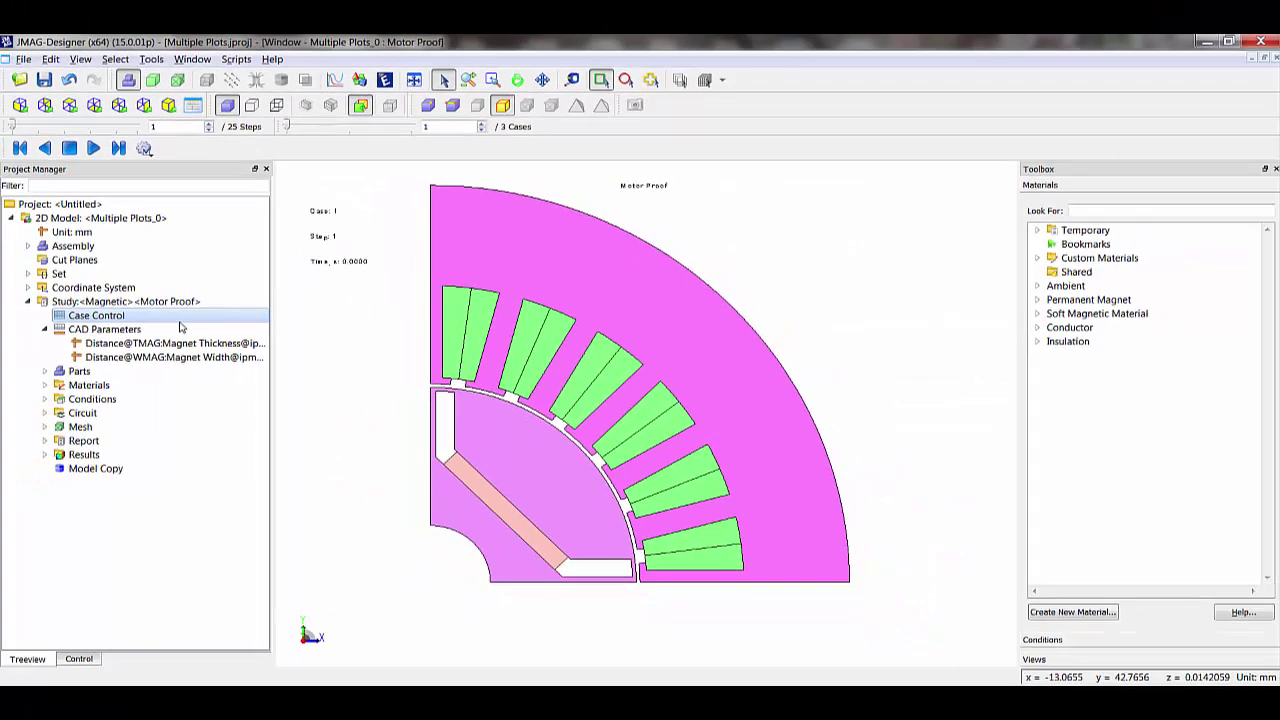
# Step: Label cases 1, 2 and 3 as A, B and C in the study's Design Table
pyautogui.rightClick(180, 325)
pyautogui.click(249, 393)
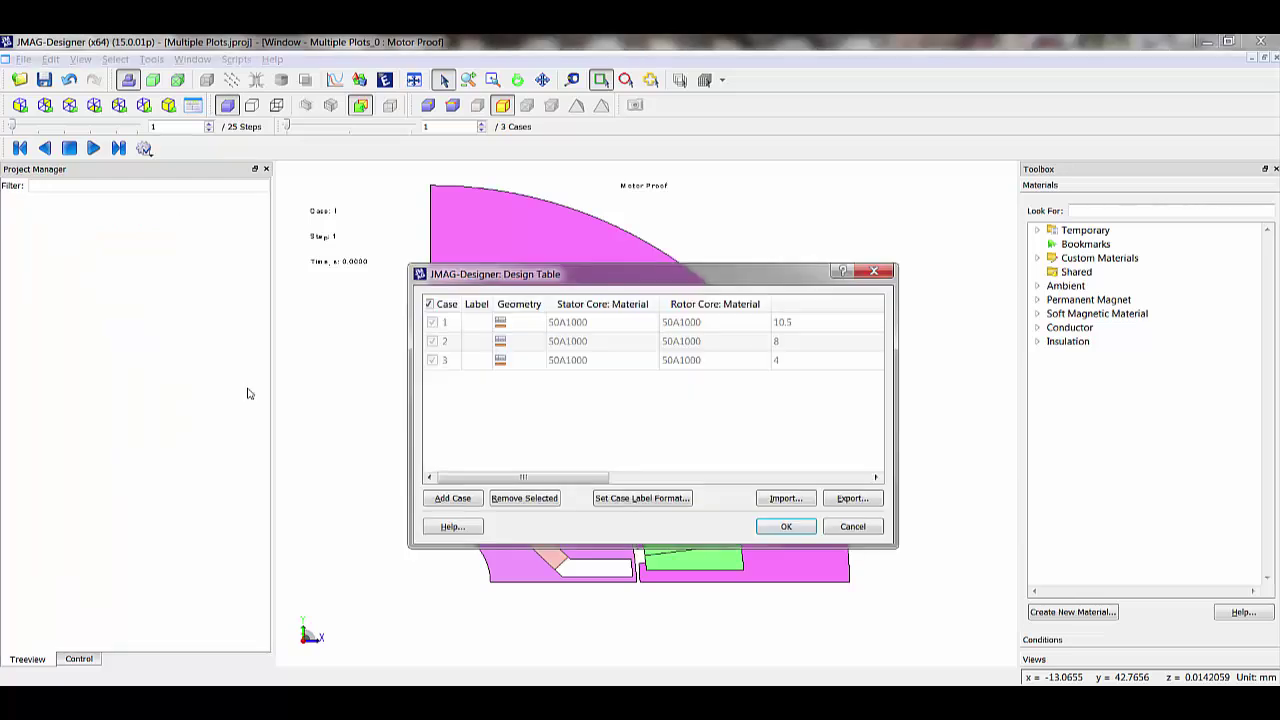
pyautogui.click(476, 326)
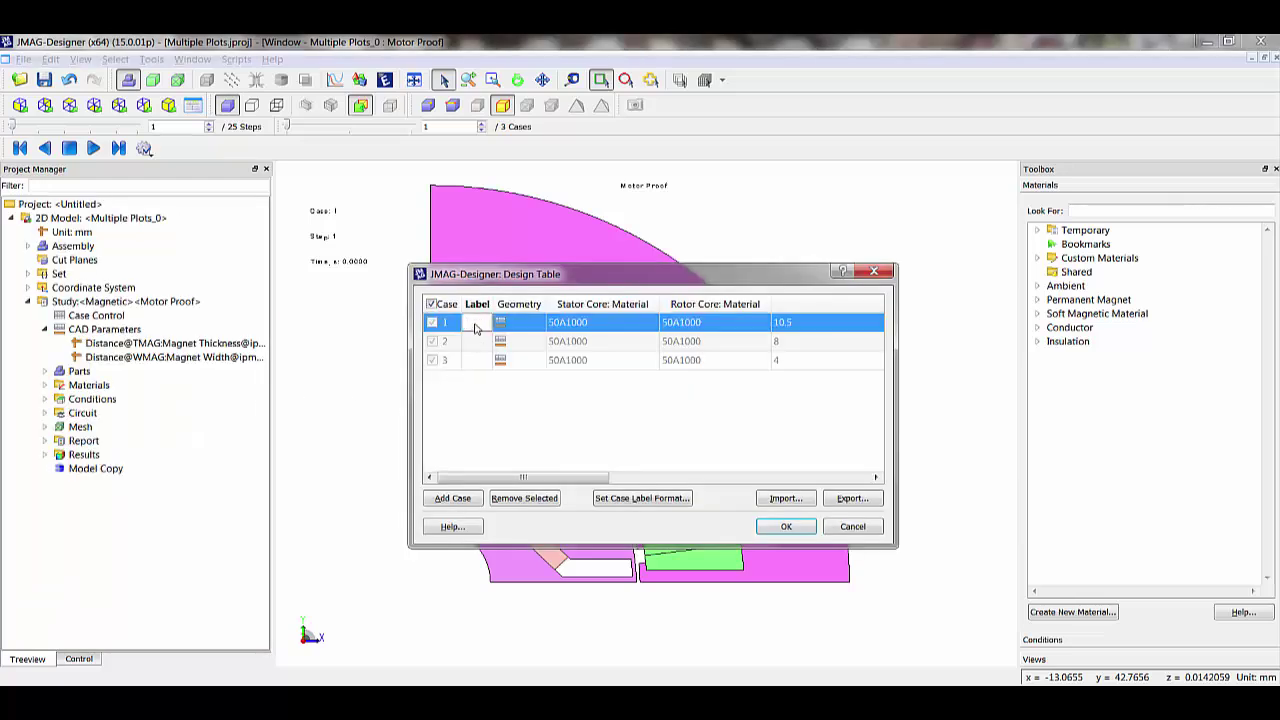
pyautogui.write('A')
pyautogui.click(474, 345)
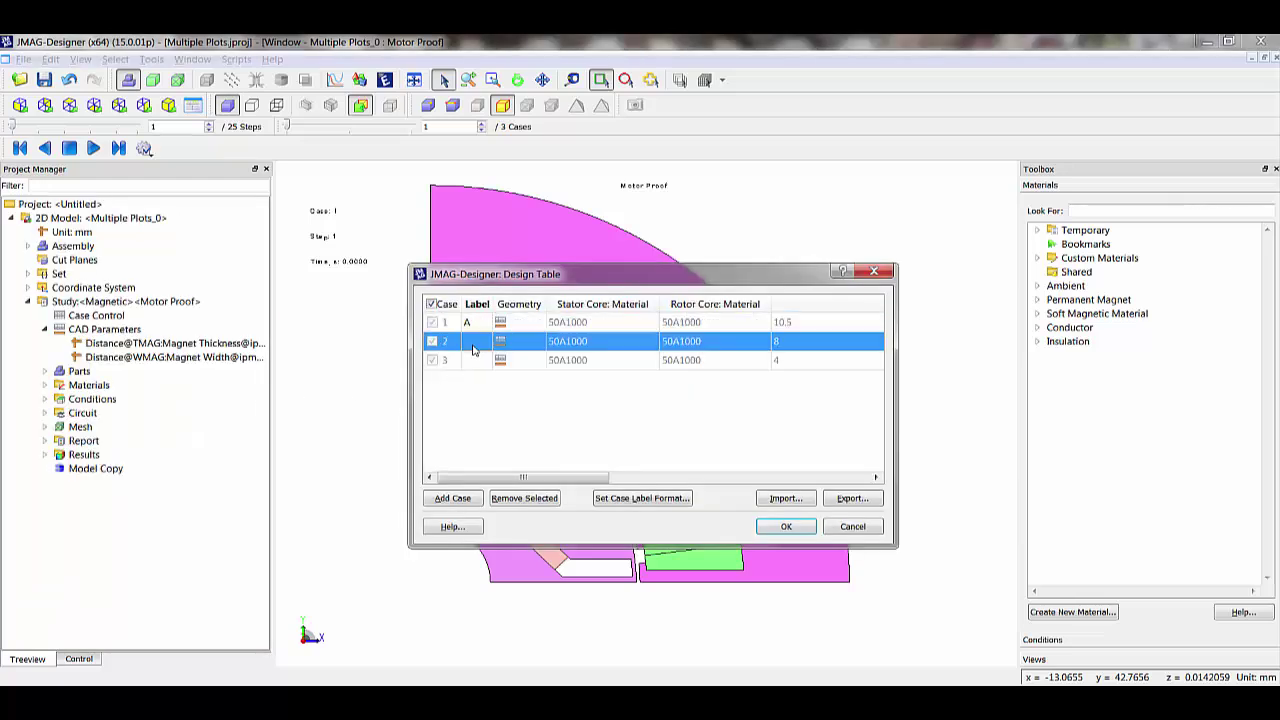
pyautogui.click(474, 345)
pyautogui.write('B')
pyautogui.doubleClick(474, 366)
pyautogui.write('C')
pyautogui.click(786, 526)
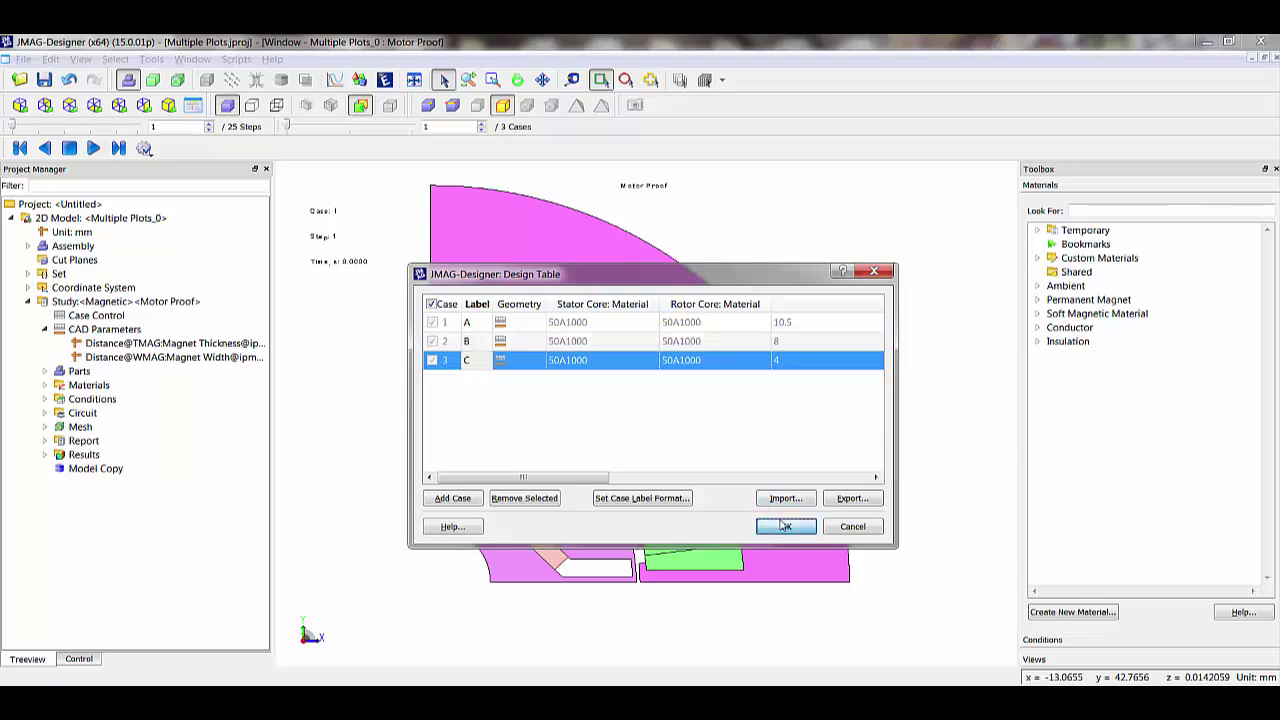
# Step: Display the Torque graph again to check its case labels and Graph Properties, and close everything without changes
pyautogui.click(335, 80)
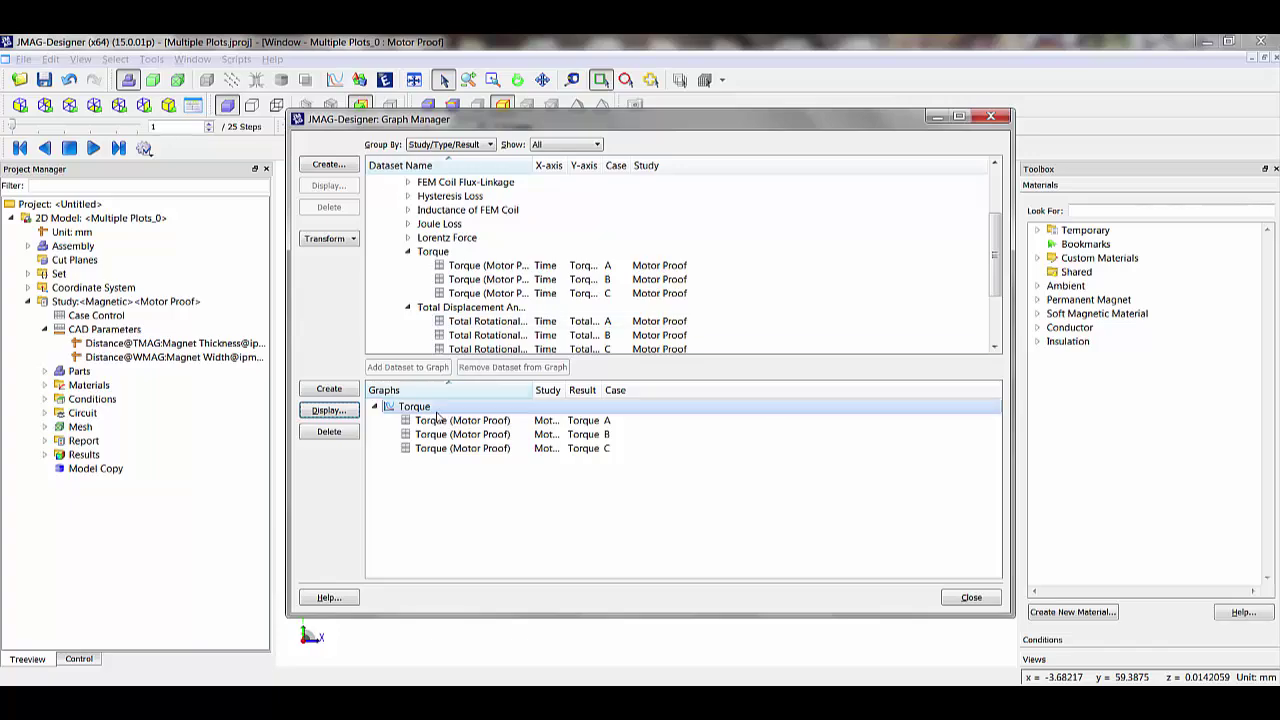
pyautogui.click(350, 411)
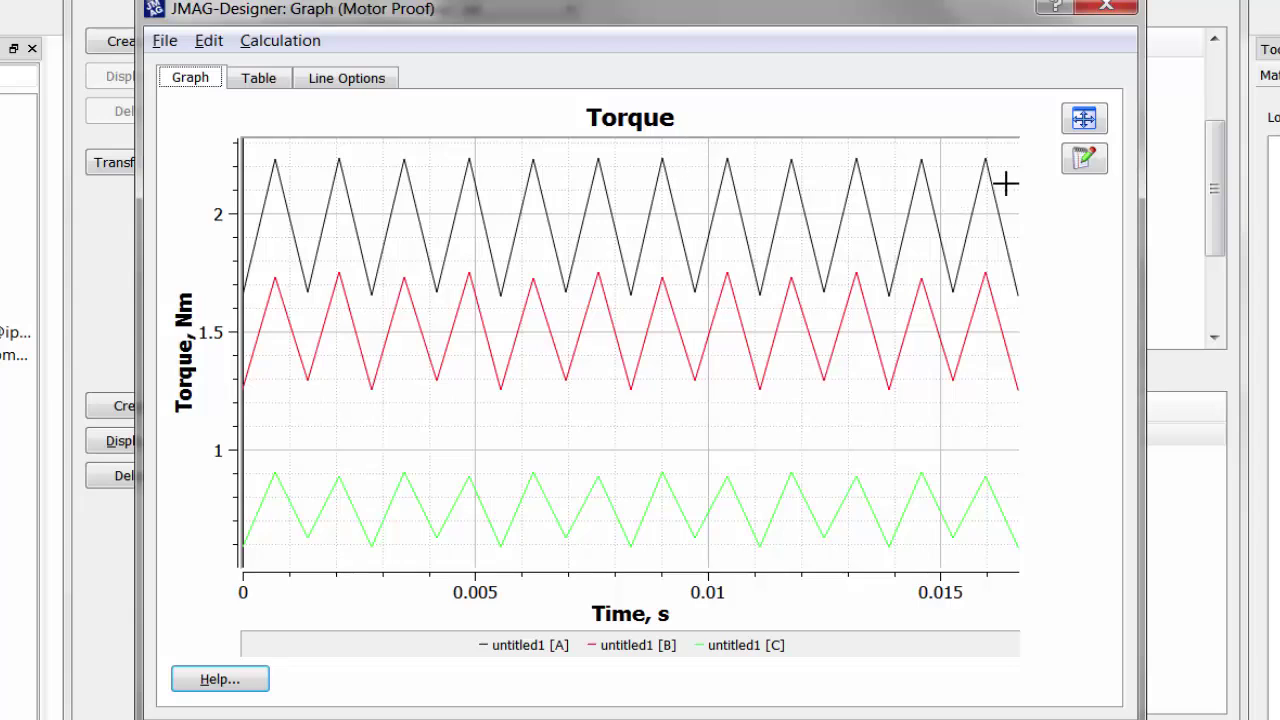
pyautogui.click(1085, 160)
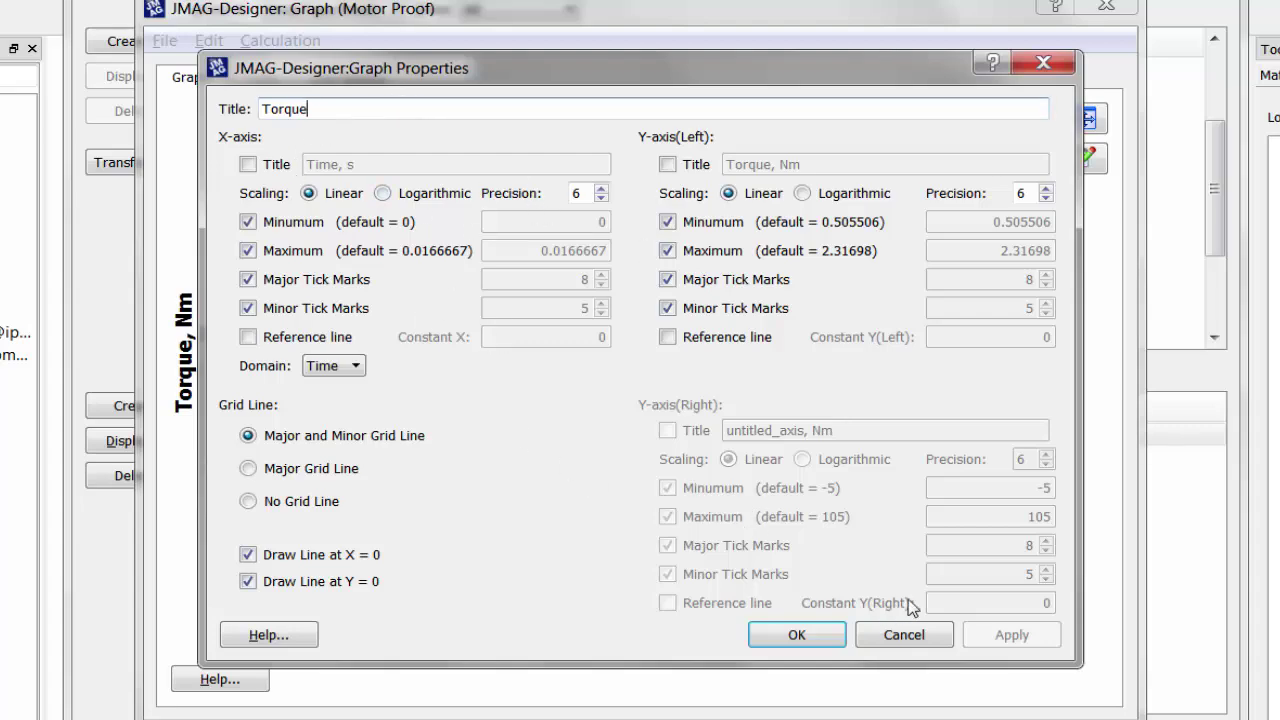
pyautogui.click(913, 640)
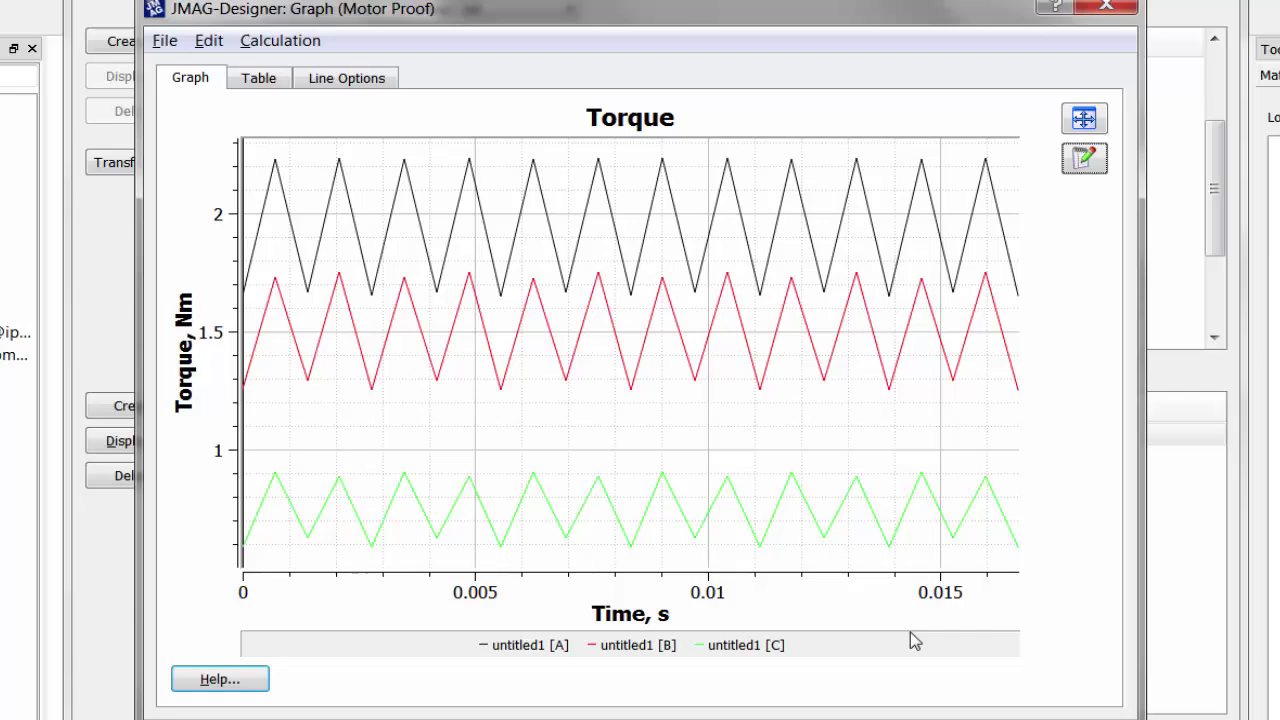
pyautogui.click(1103, 18)
pyautogui.click(1111, 9)
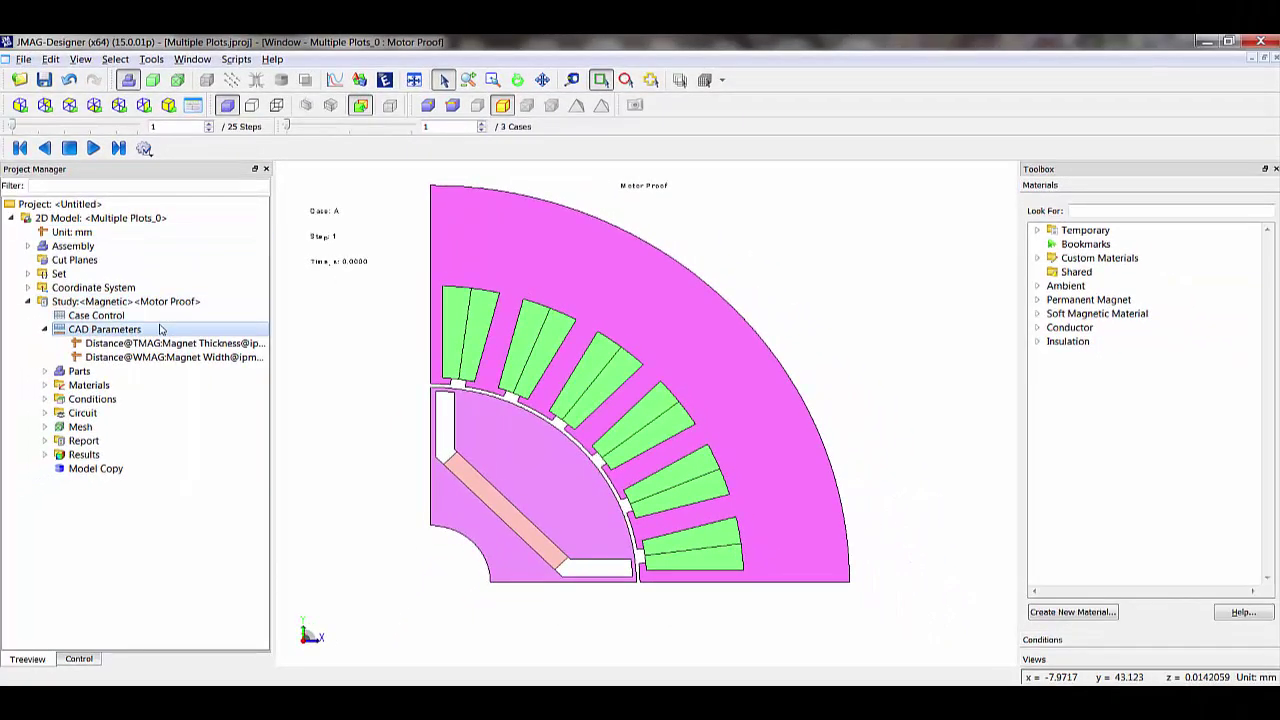
# Step: Highlight the Magnet Width and Magnet Thickness CAD parameters on the rotor magnet to see which edges they control
pyautogui.click(54, 338)
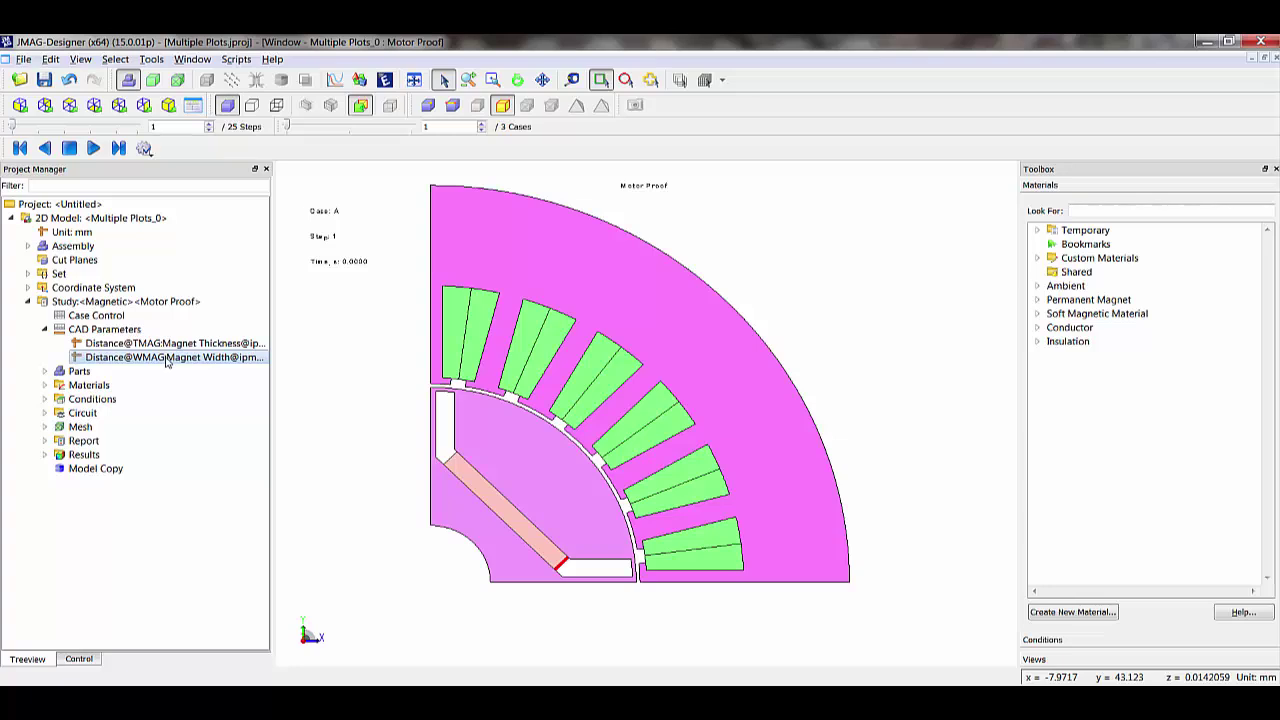
pyautogui.scroll(3, 505, 555)
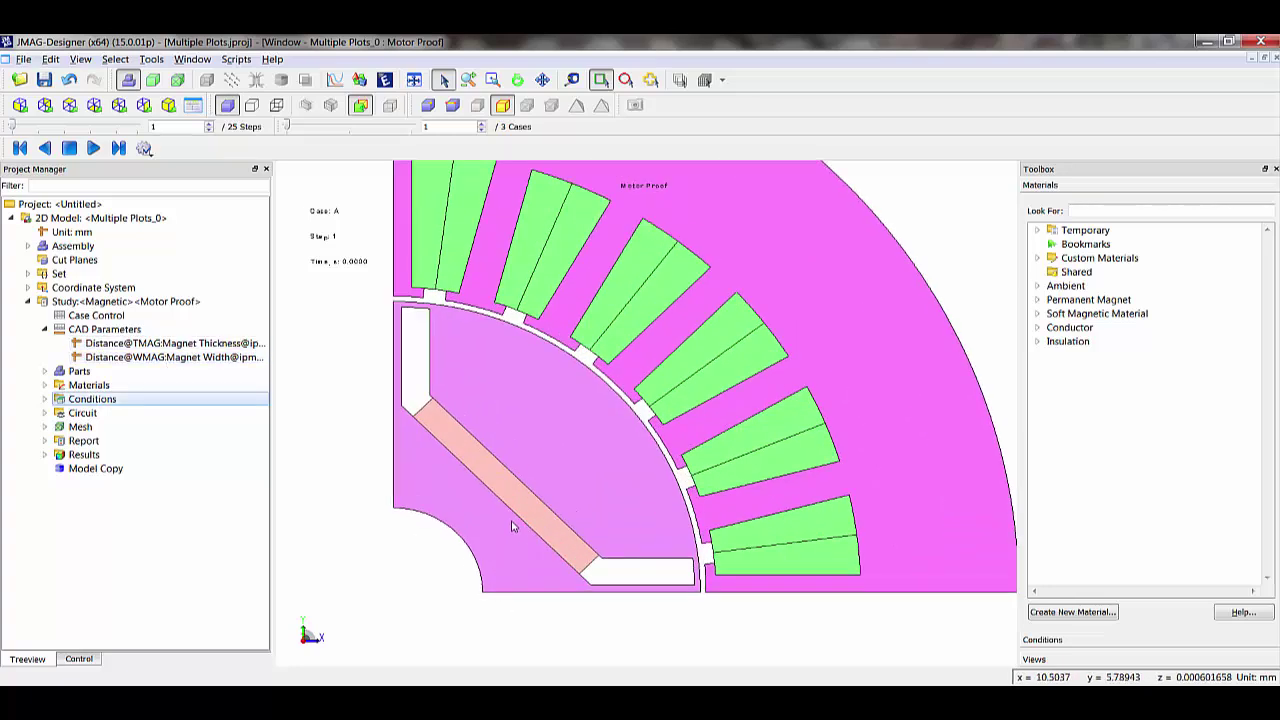
pyautogui.click(227, 346)
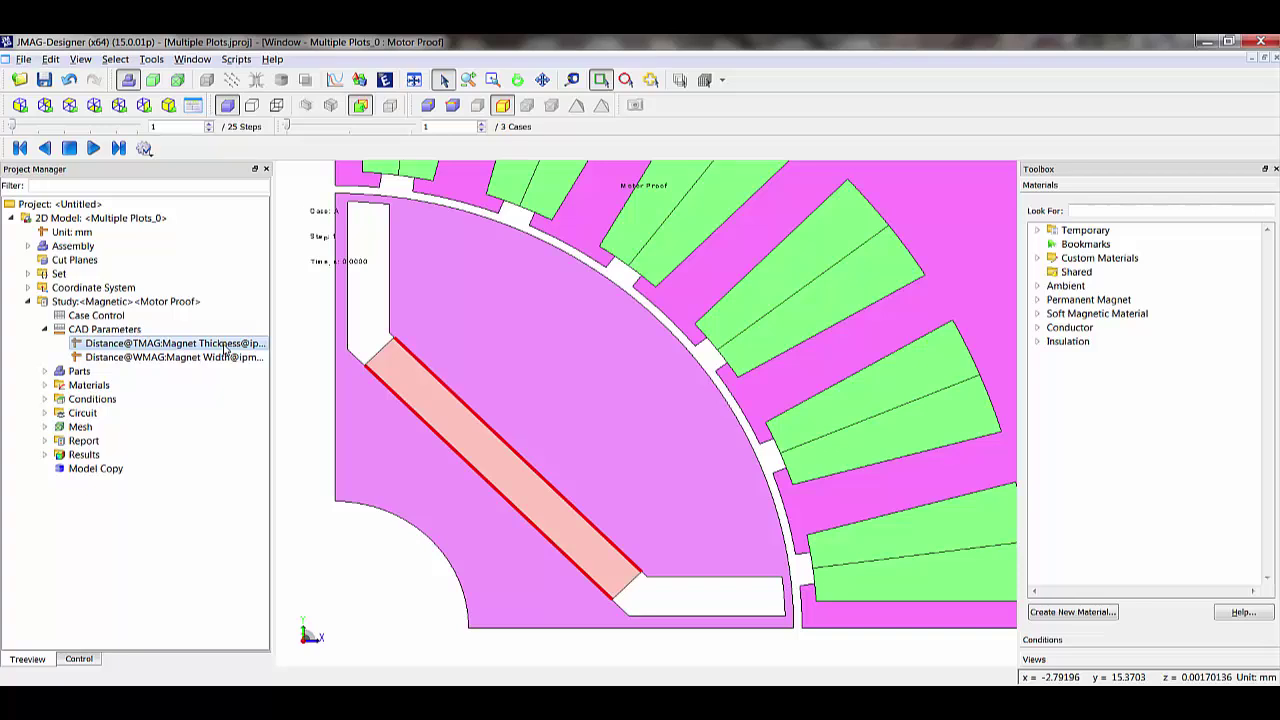
# Step: Review the enlarged Select CAD Parameters list and its confirmation options, and cancel without selecting any parameter
pyautogui.rightClick(190, 331)
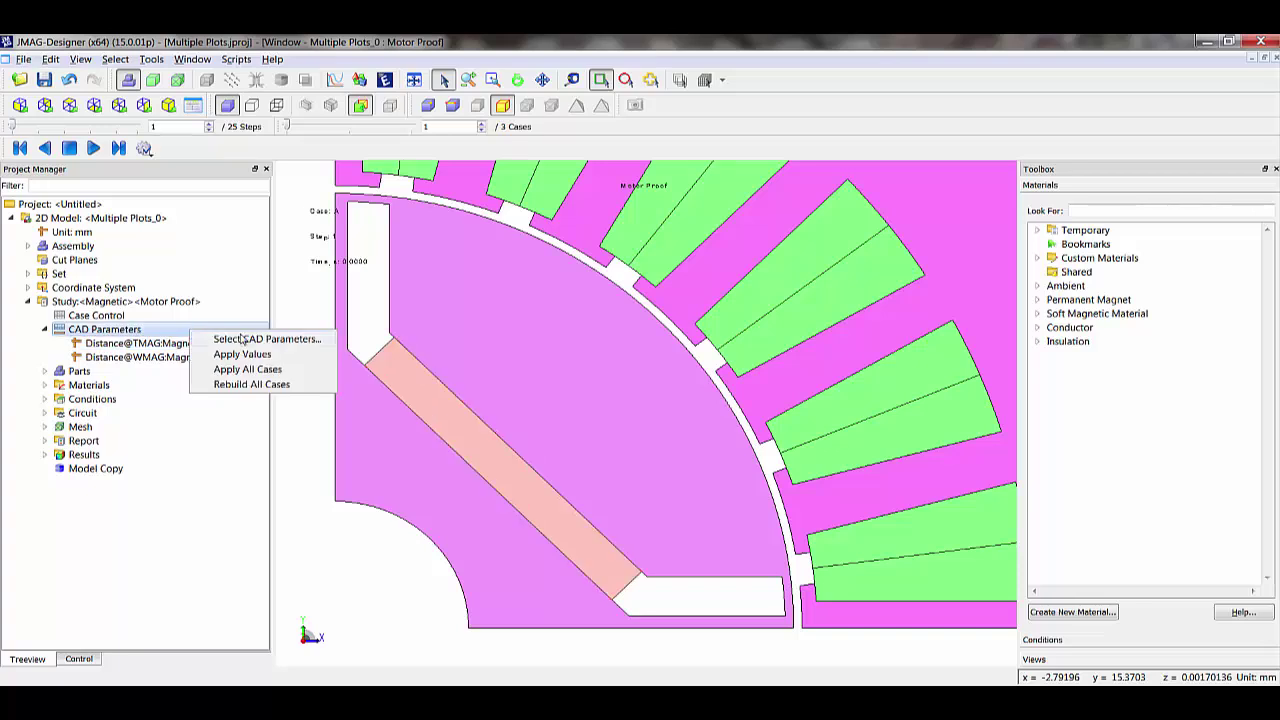
pyautogui.click(236, 339)
pyautogui.moveTo(622, 301); pyautogui.dragTo(590, 185)
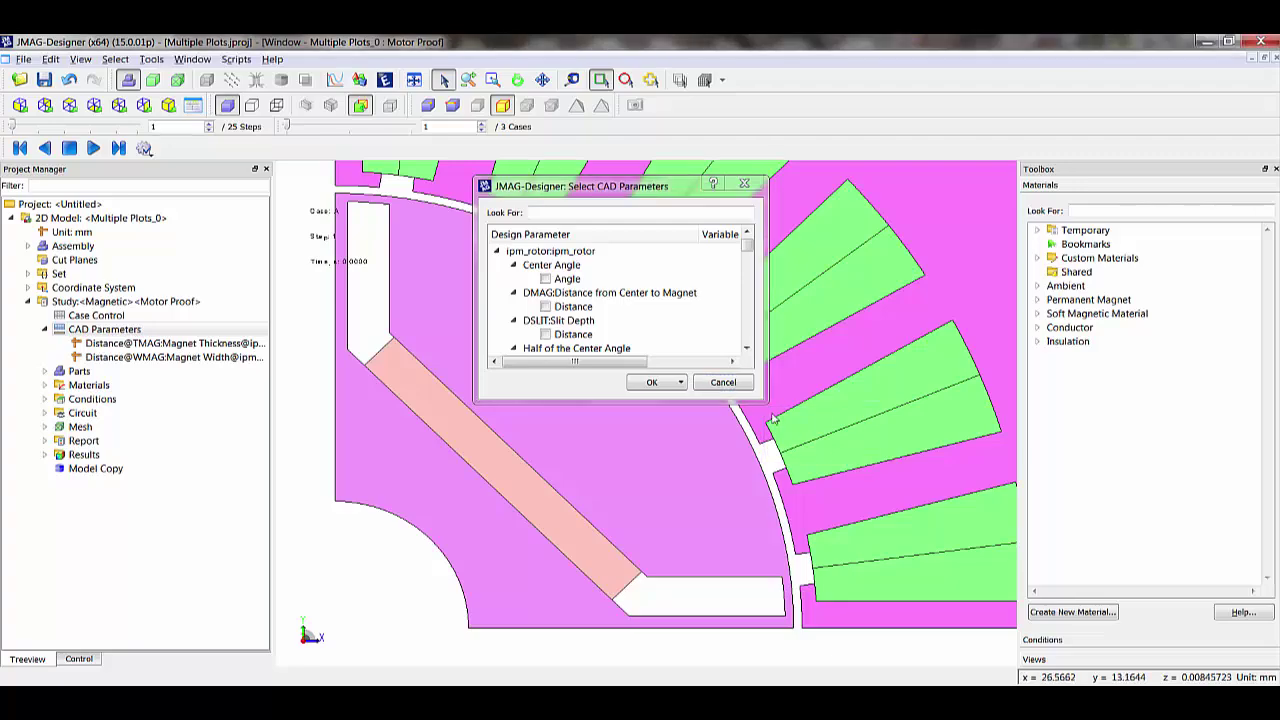
pyautogui.moveTo(767, 405); pyautogui.dragTo(935, 517)
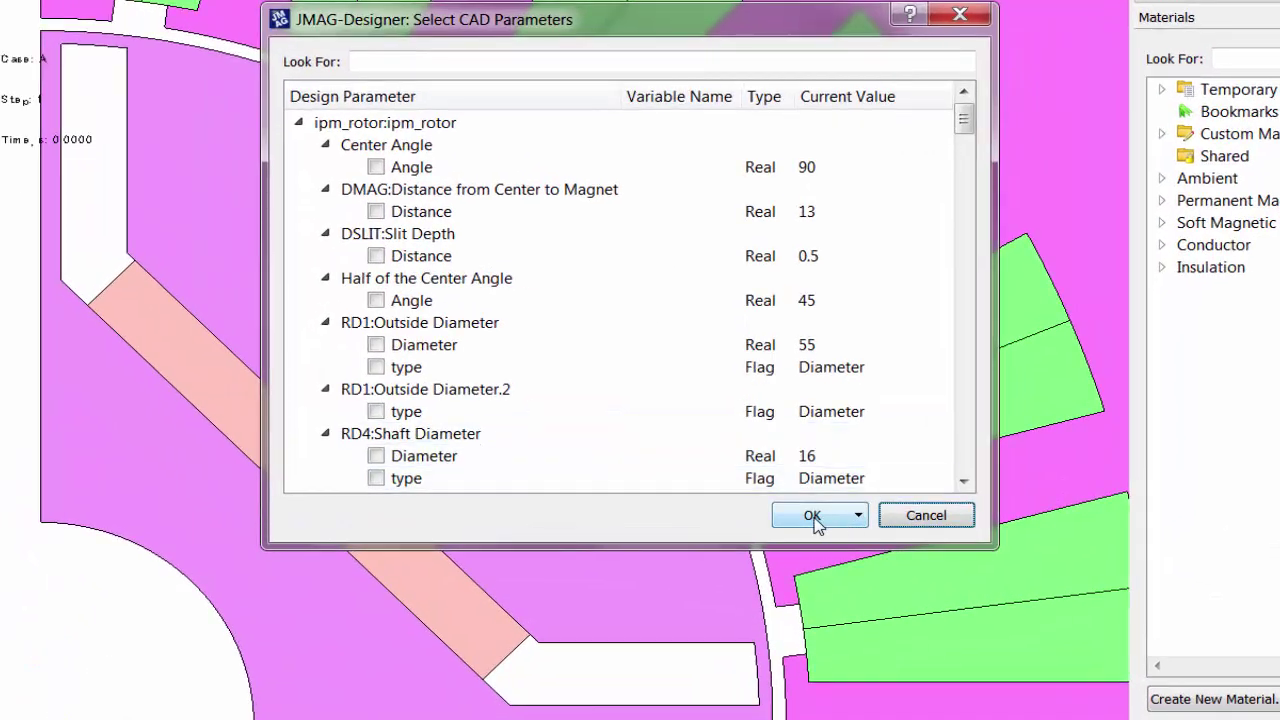
pyautogui.click(857, 516)
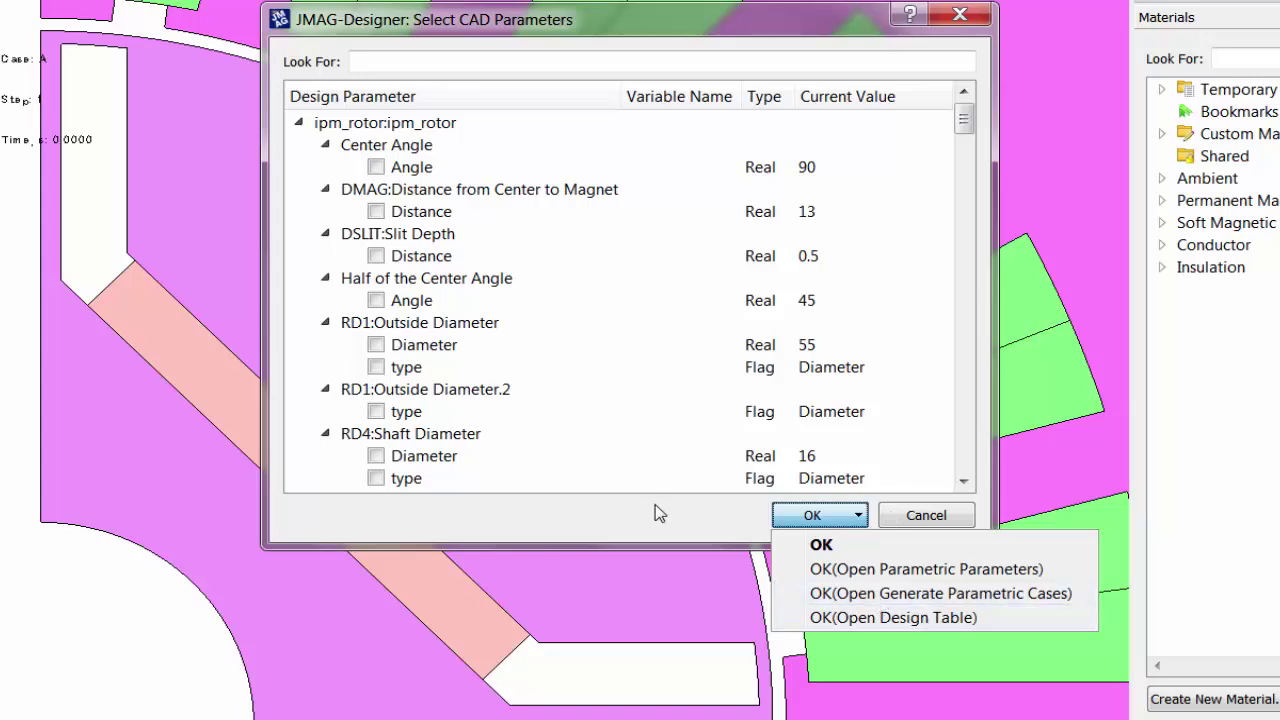
pyautogui.click(966, 515)
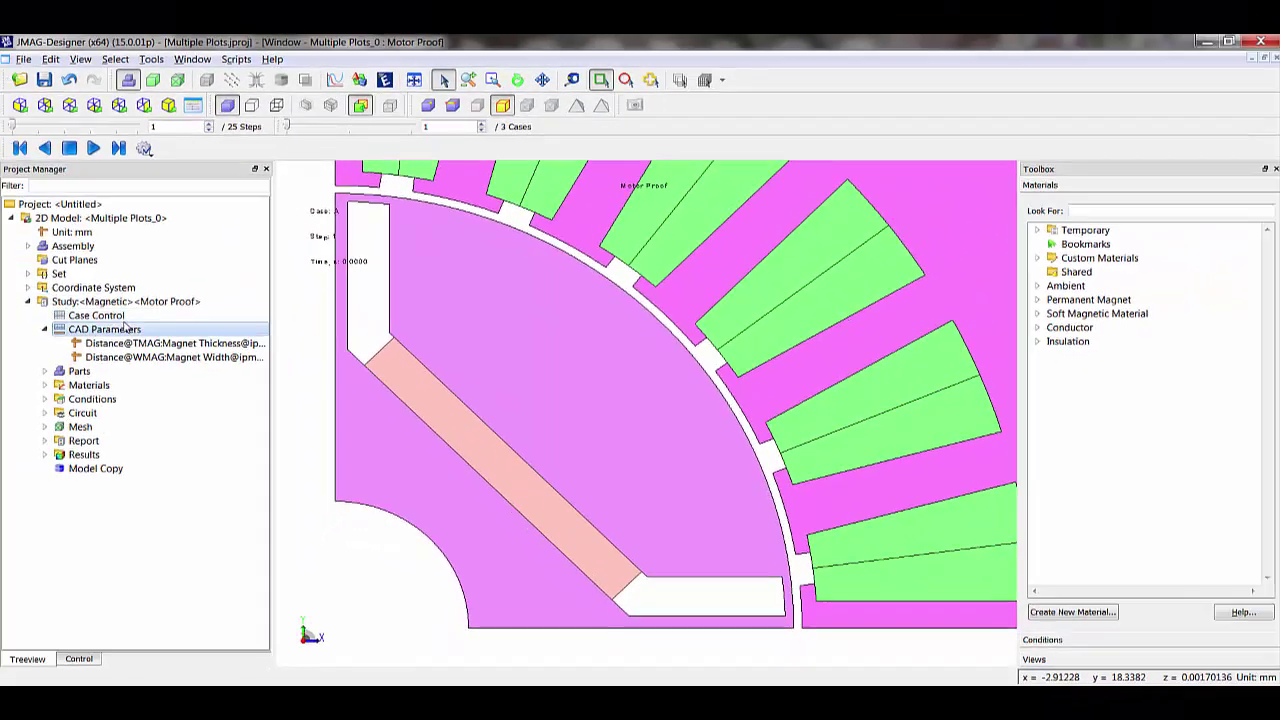
# Step: Inspect the parameters available for parametric analysis in an enlarged Select Parametric Parameters dialog, and close it
pyautogui.rightClick(124, 322)
pyautogui.click(198, 326)
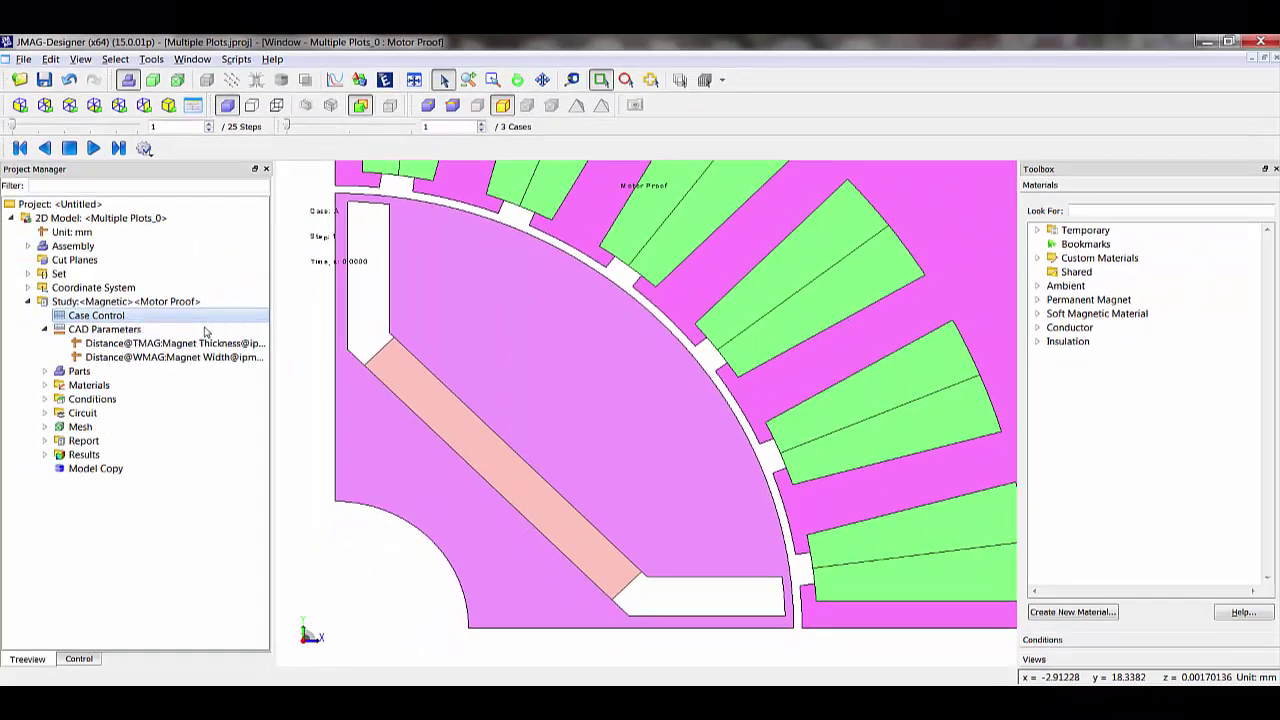
pyautogui.moveTo(526, 174); pyautogui.dragTo(440, 150)
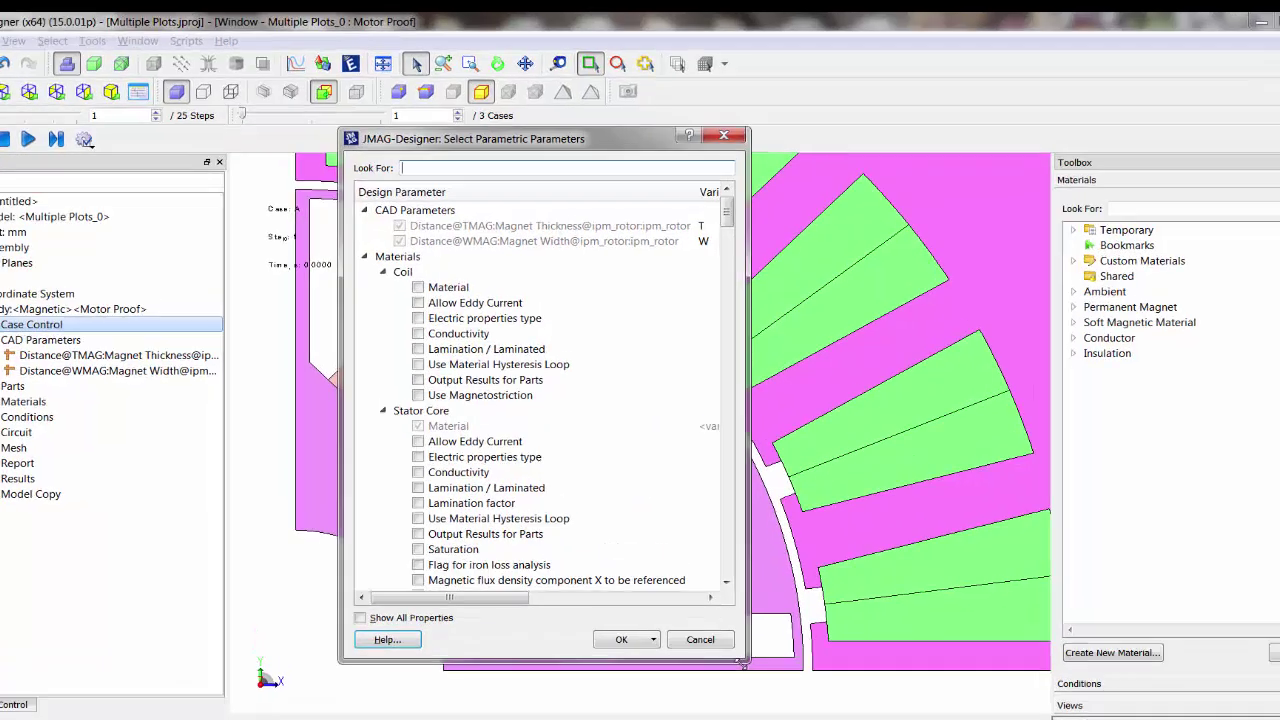
pyautogui.moveTo(743, 662); pyautogui.dragTo(963, 662)
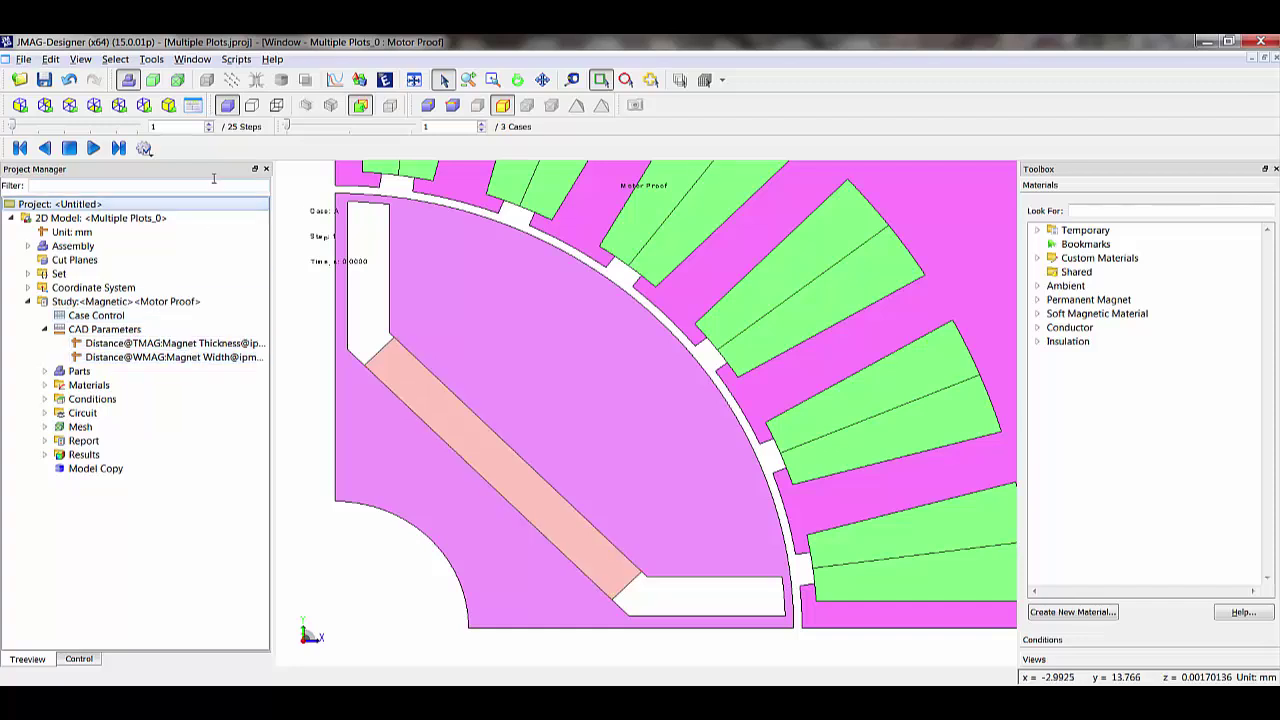
# Step: Reopen the Graph Manager, collapse the Torque and Total Displacement groups, and expand the Circuit Voltage datasets
pyautogui.click(335, 81)
pyautogui.click(413, 274)
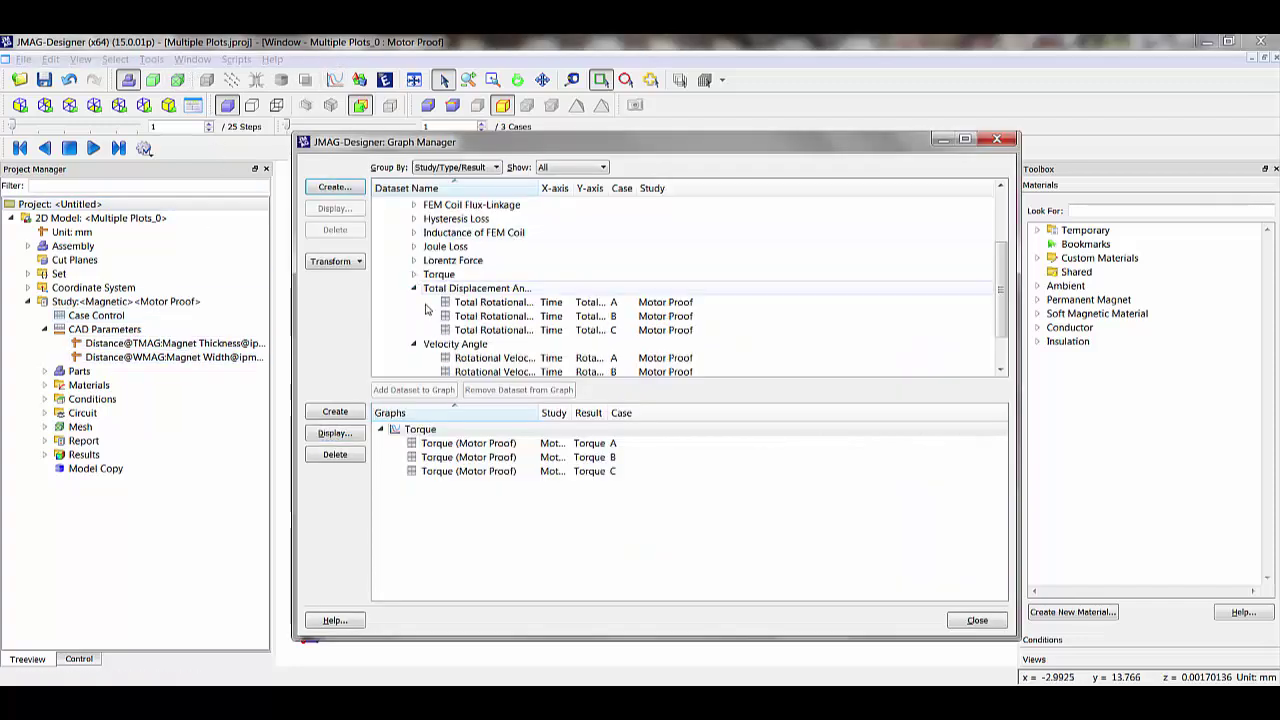
pyautogui.click(413, 288)
pyautogui.scroll(1, 468, 305)
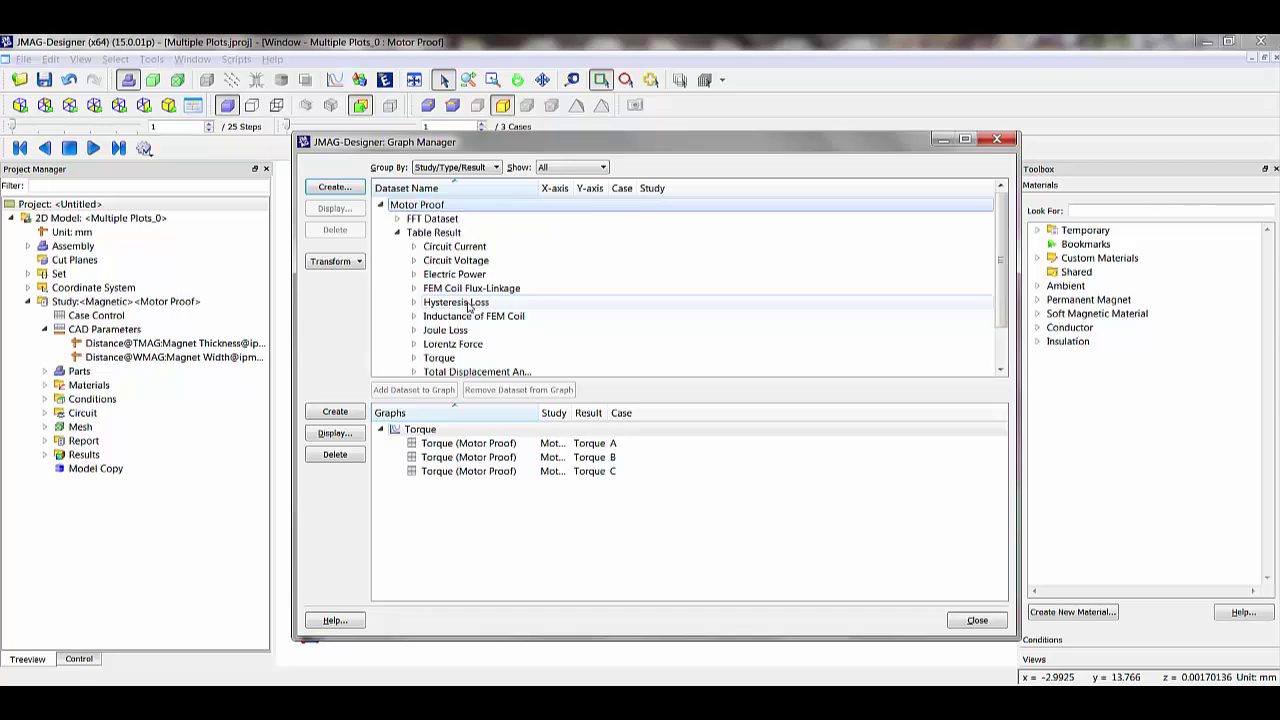
pyautogui.click(414, 261)
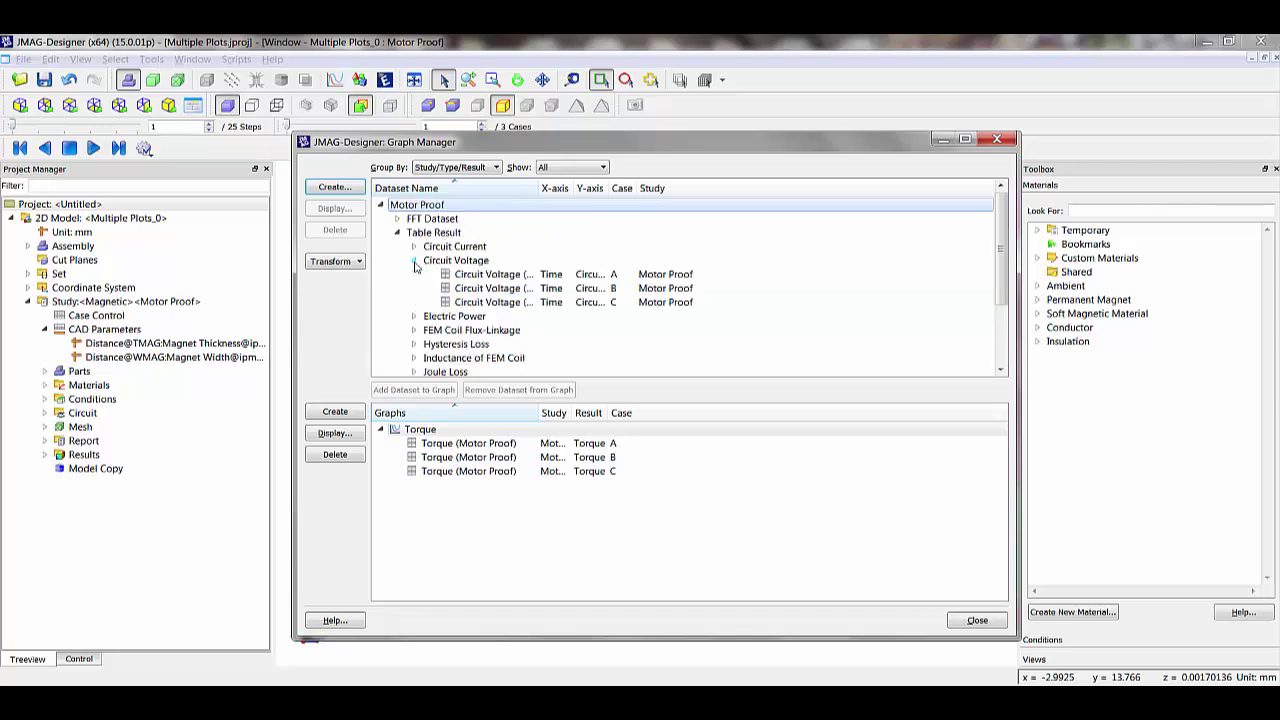
# Step: Start a Fourier transform of the case A Circuit Voltage dataset and set its X-Range to Steps
pyautogui.click(508, 277)
pyautogui.click(335, 261)
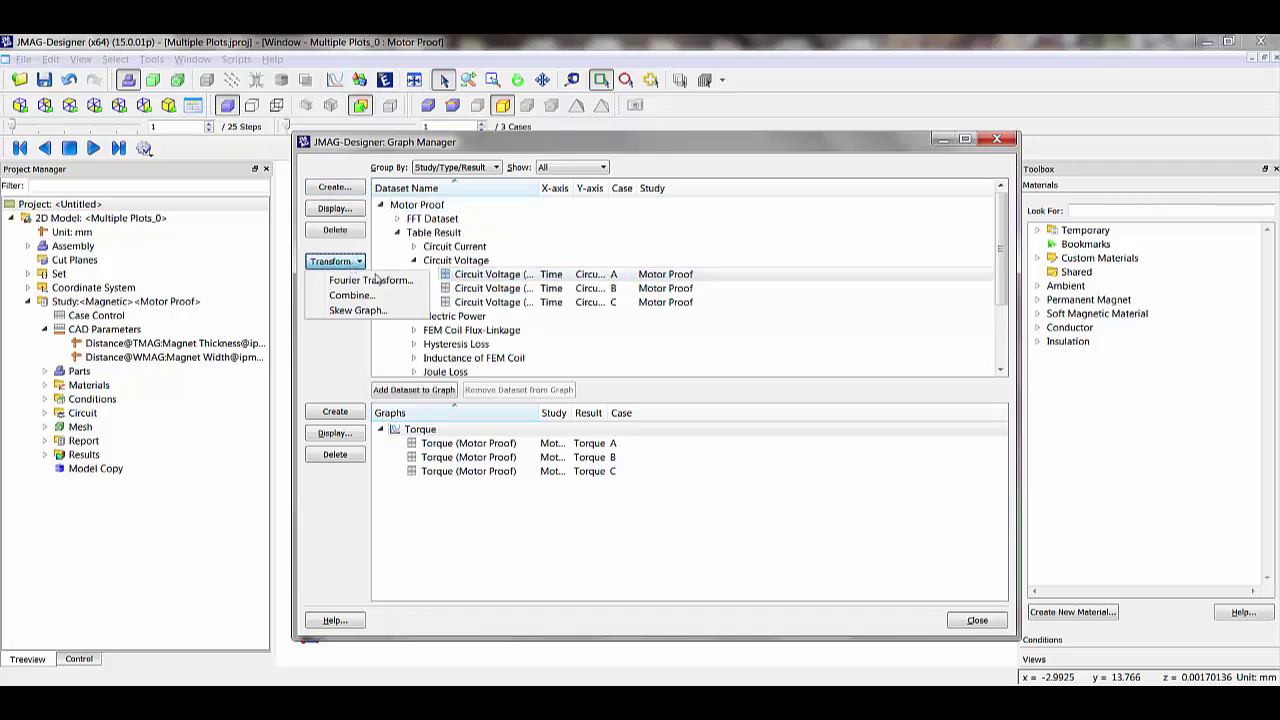
pyautogui.click(388, 280)
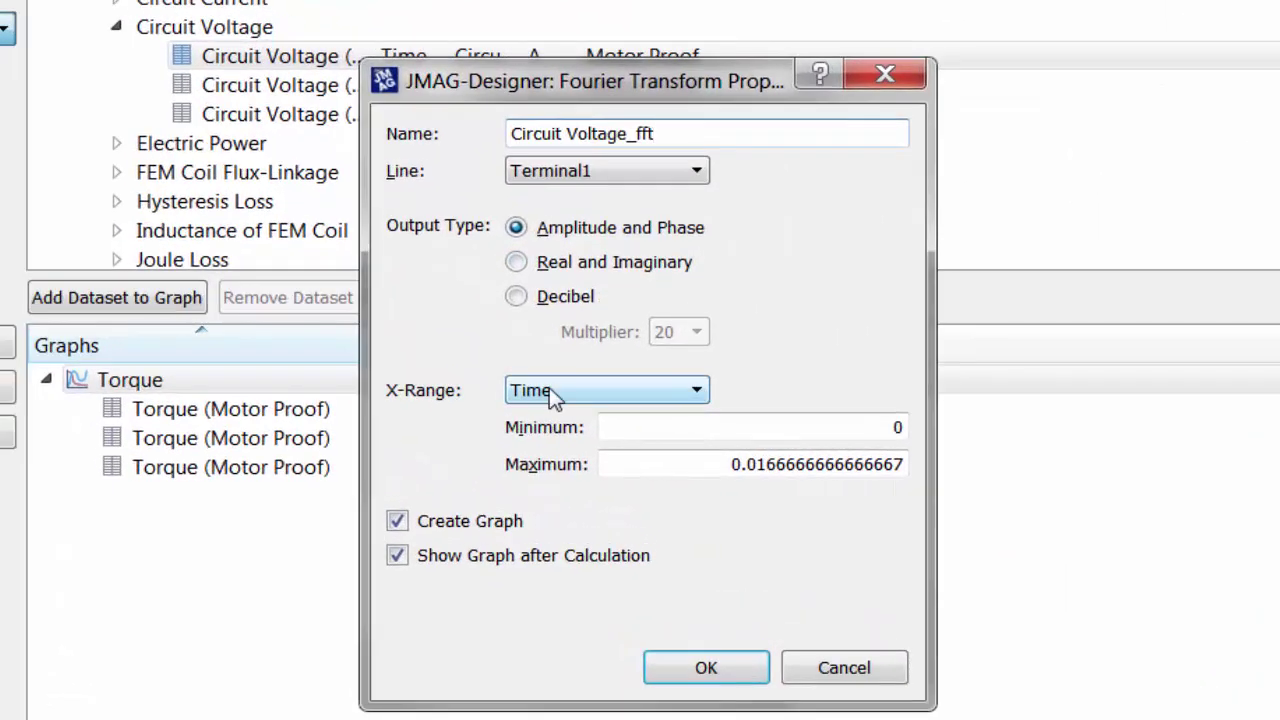
pyautogui.click(622, 436)
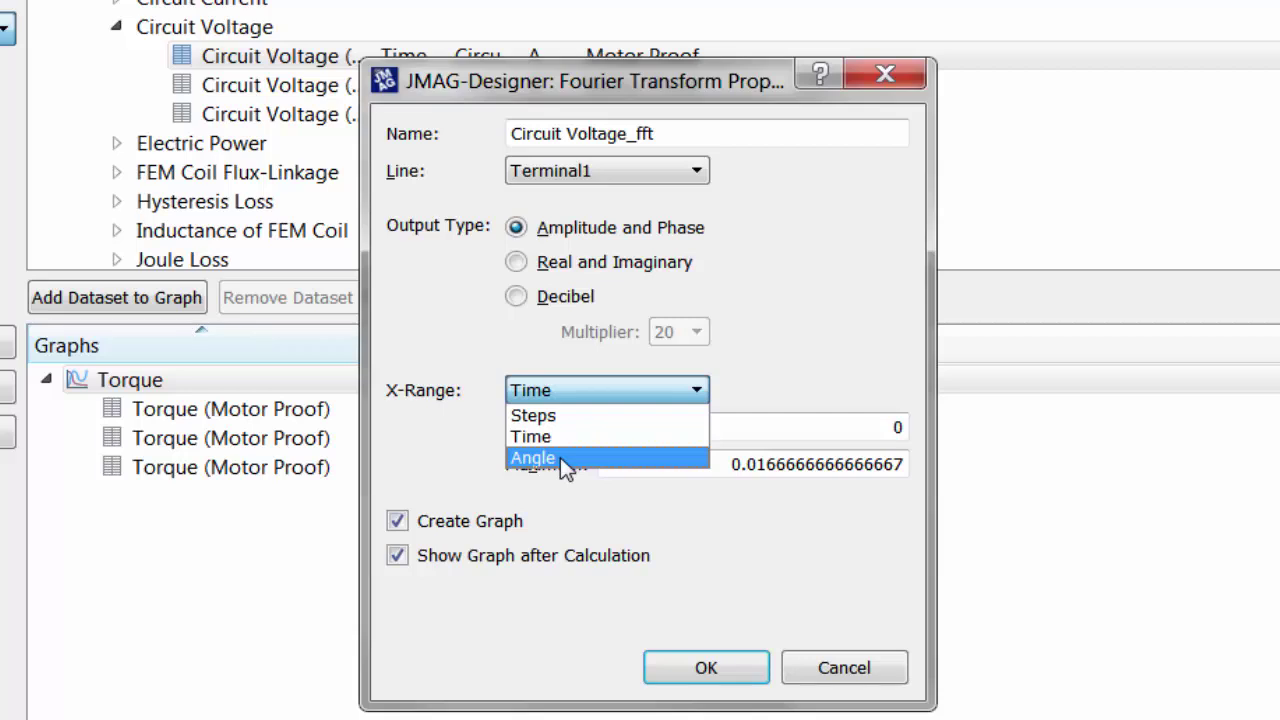
pyautogui.click(572, 417)
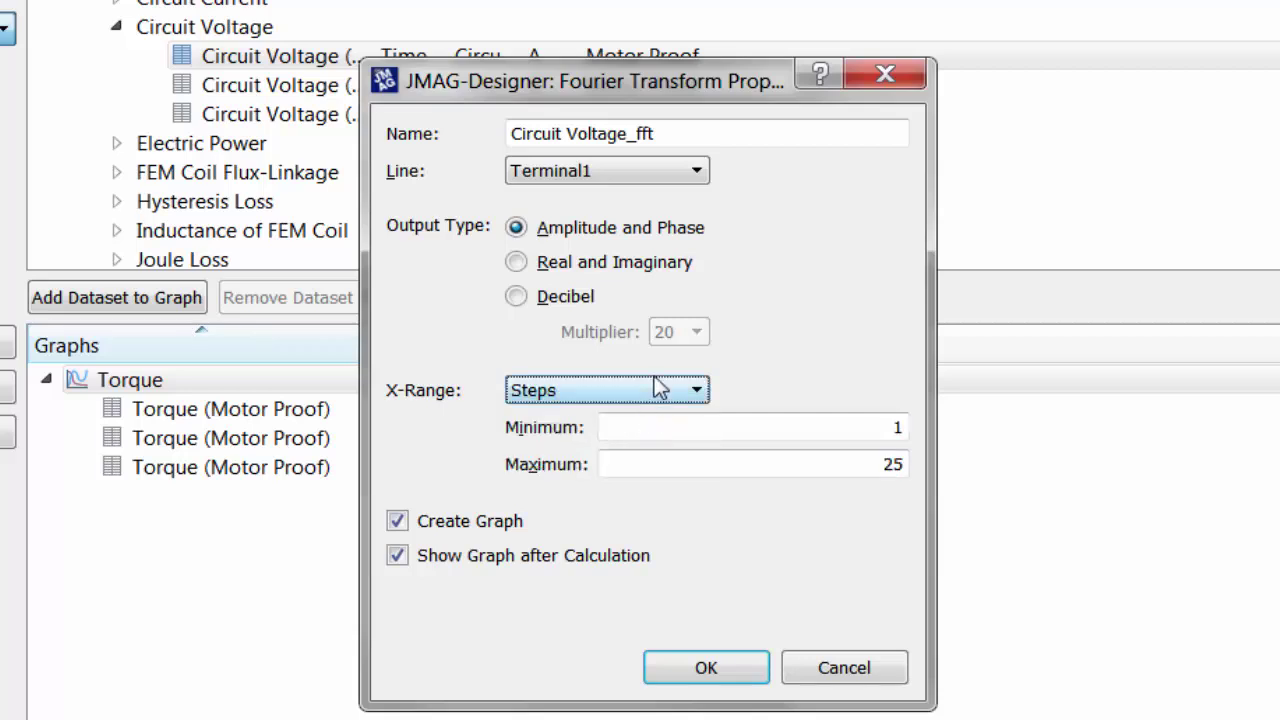
# Step: Compare the Time and Steps X-Ranges, then calculate and graph Terminal1's amplitude and phase over steps 1 to 25
pyautogui.click(660, 388)
pyautogui.click(610, 445)
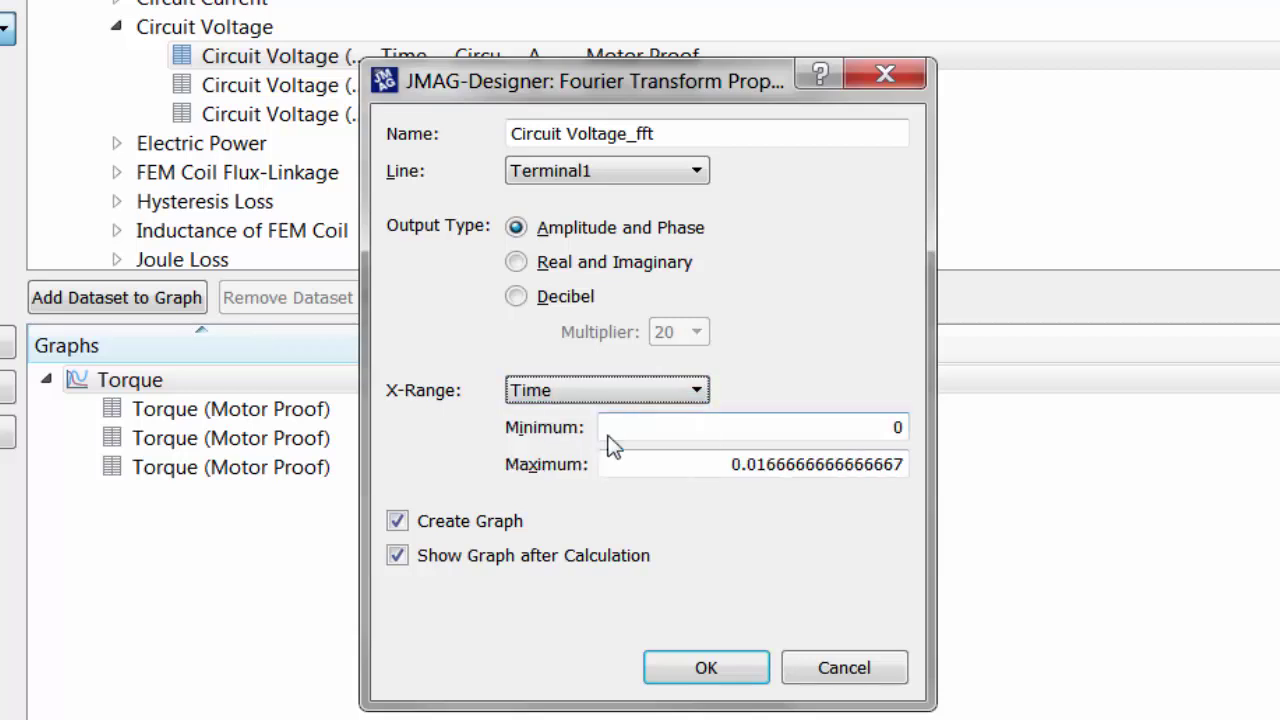
pyautogui.click(626, 388)
pyautogui.click(608, 410)
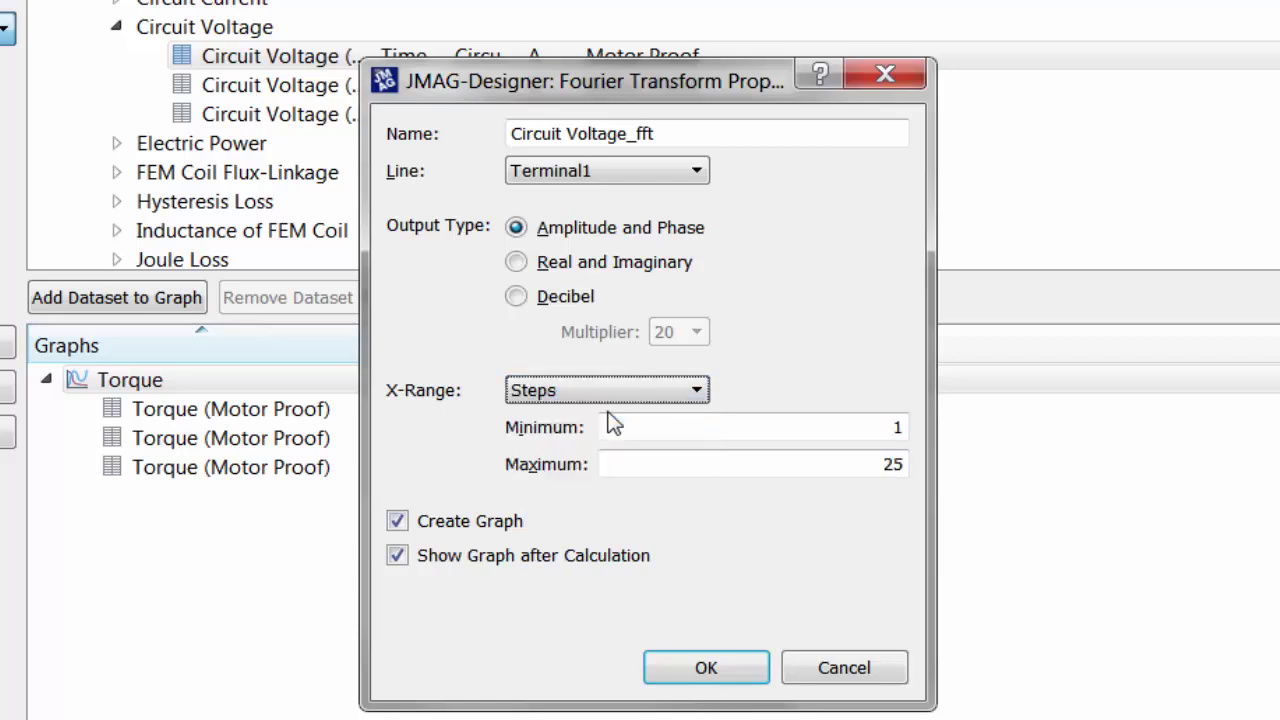
pyautogui.click(634, 393)
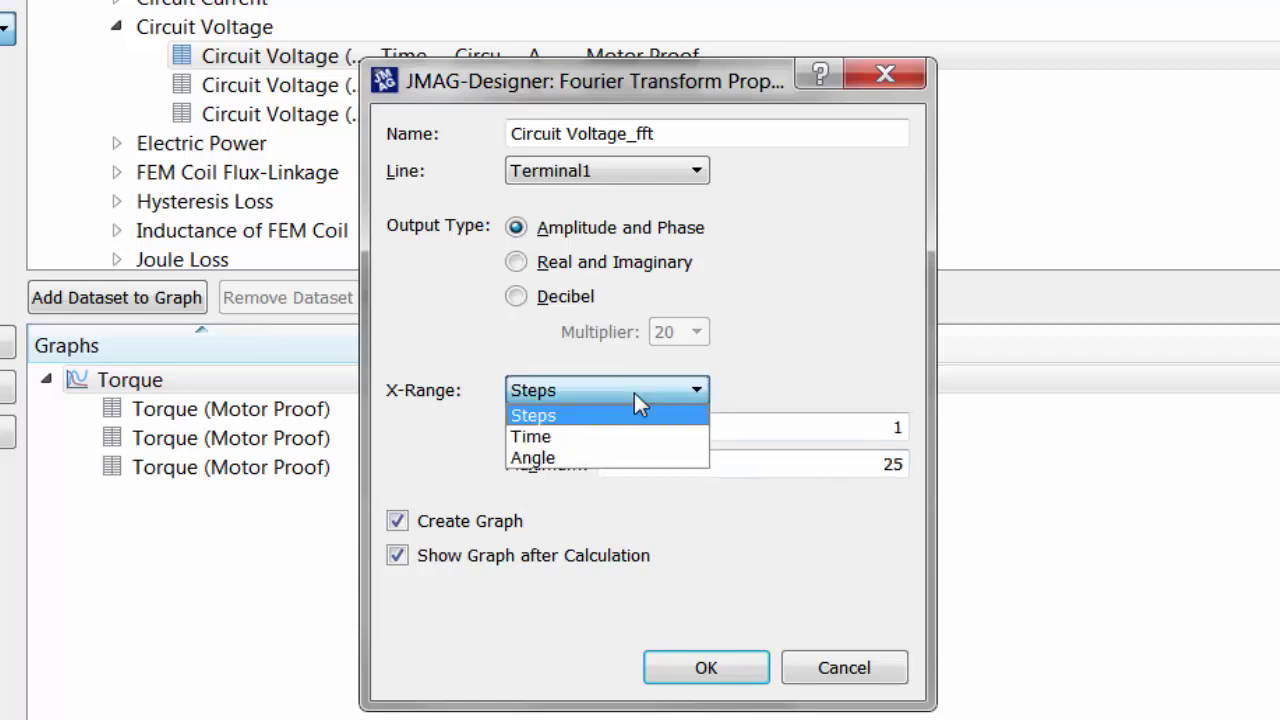
pyautogui.click(634, 393)
pyautogui.click(689, 663)
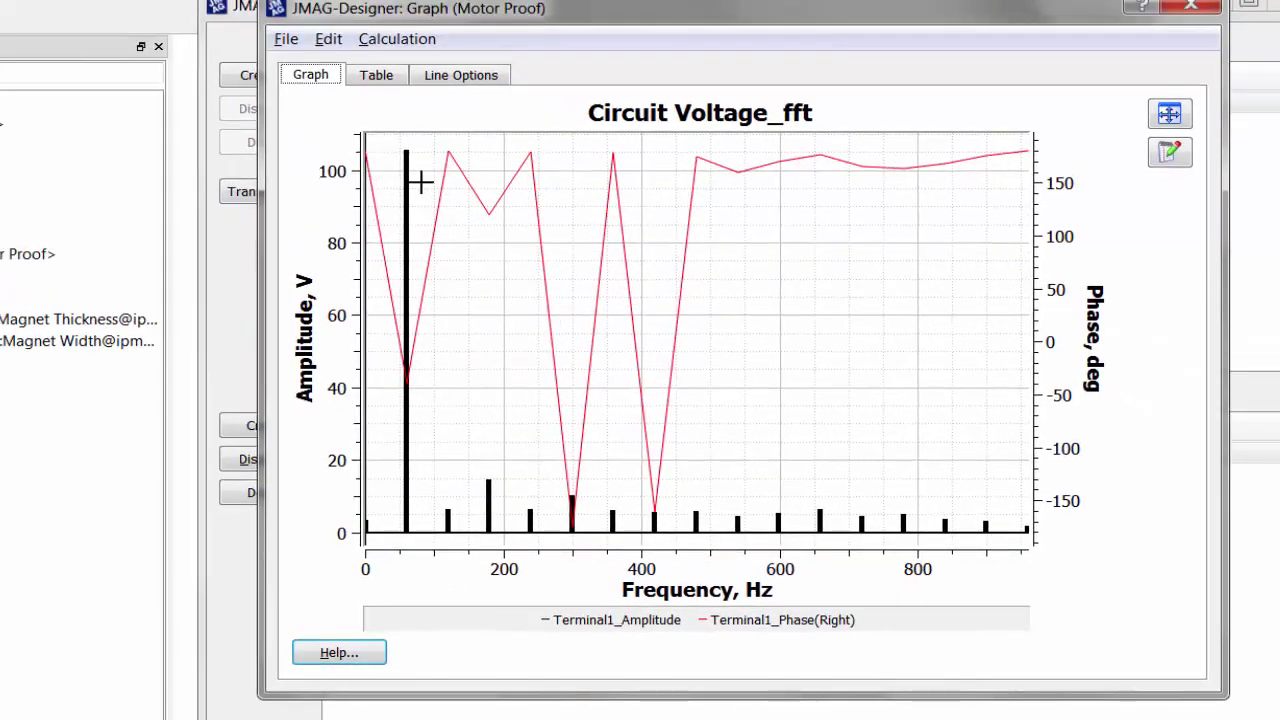
# Step: Review the tabulated frequencies, amplitudes and phases of the Circuit Voltage_fft result, return to its plot, and close the graph
pyautogui.click(378, 78)
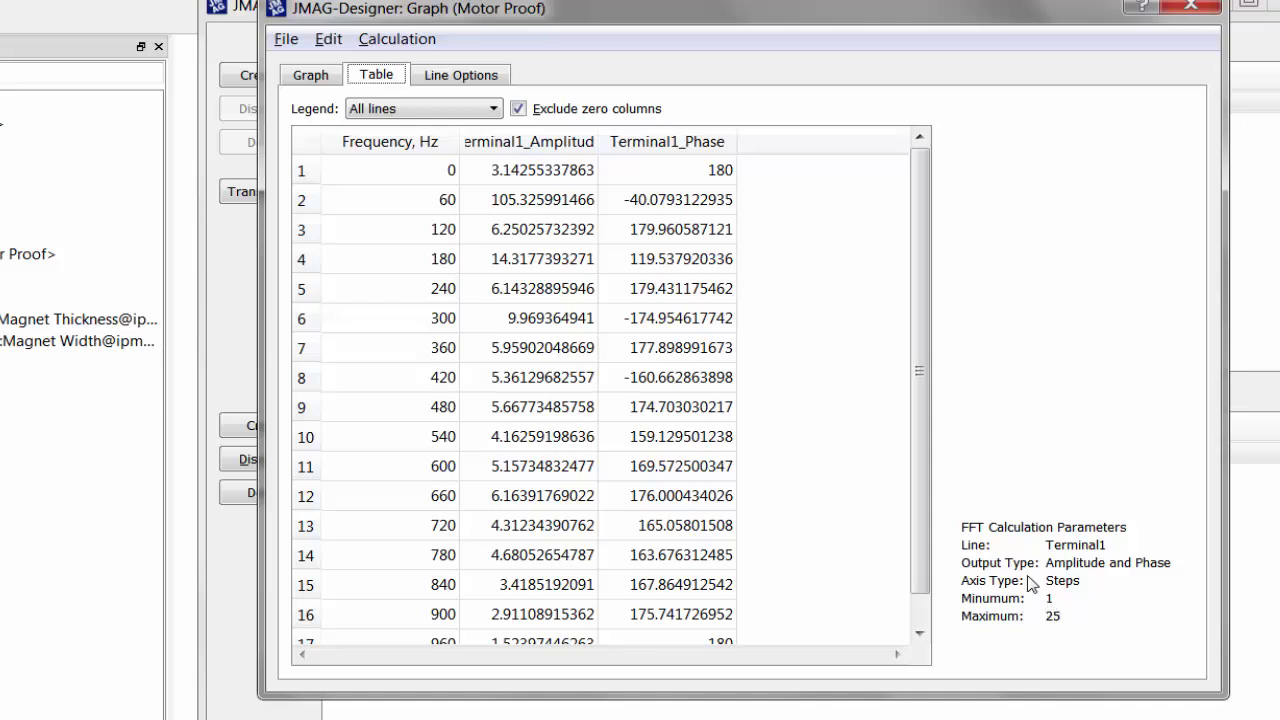
pyautogui.click(313, 77)
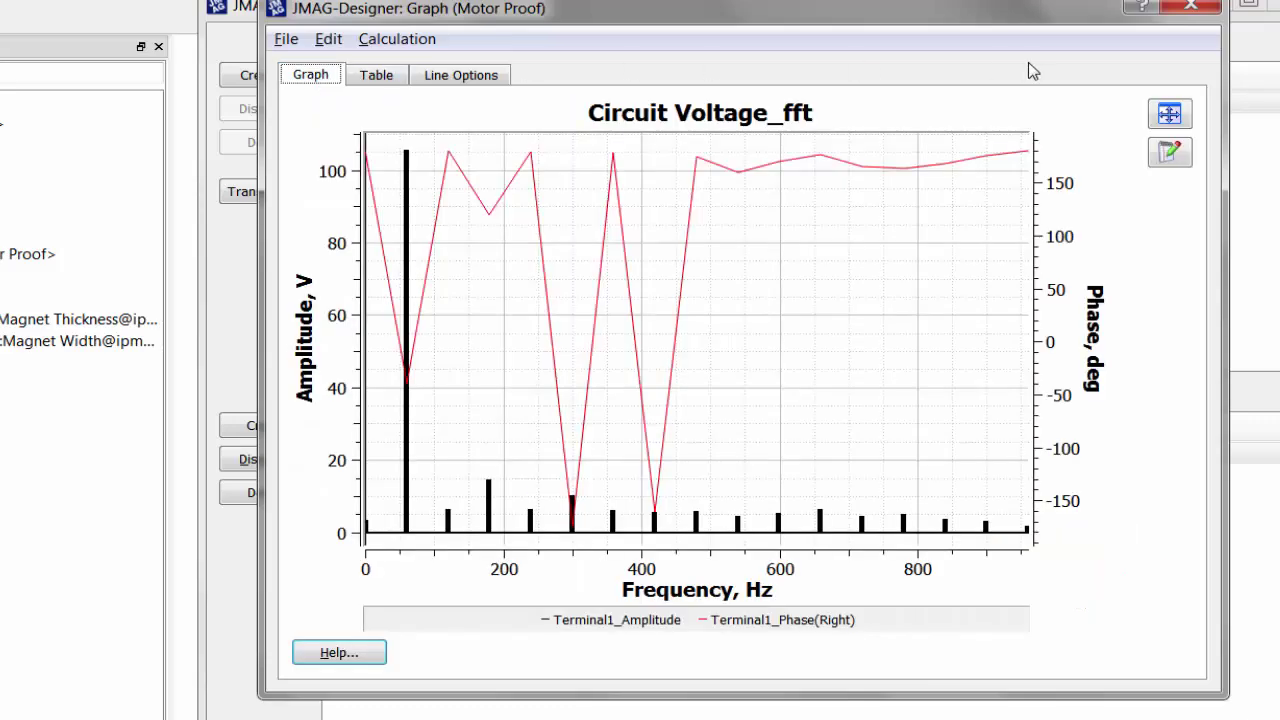
pyautogui.click(1191, 8)
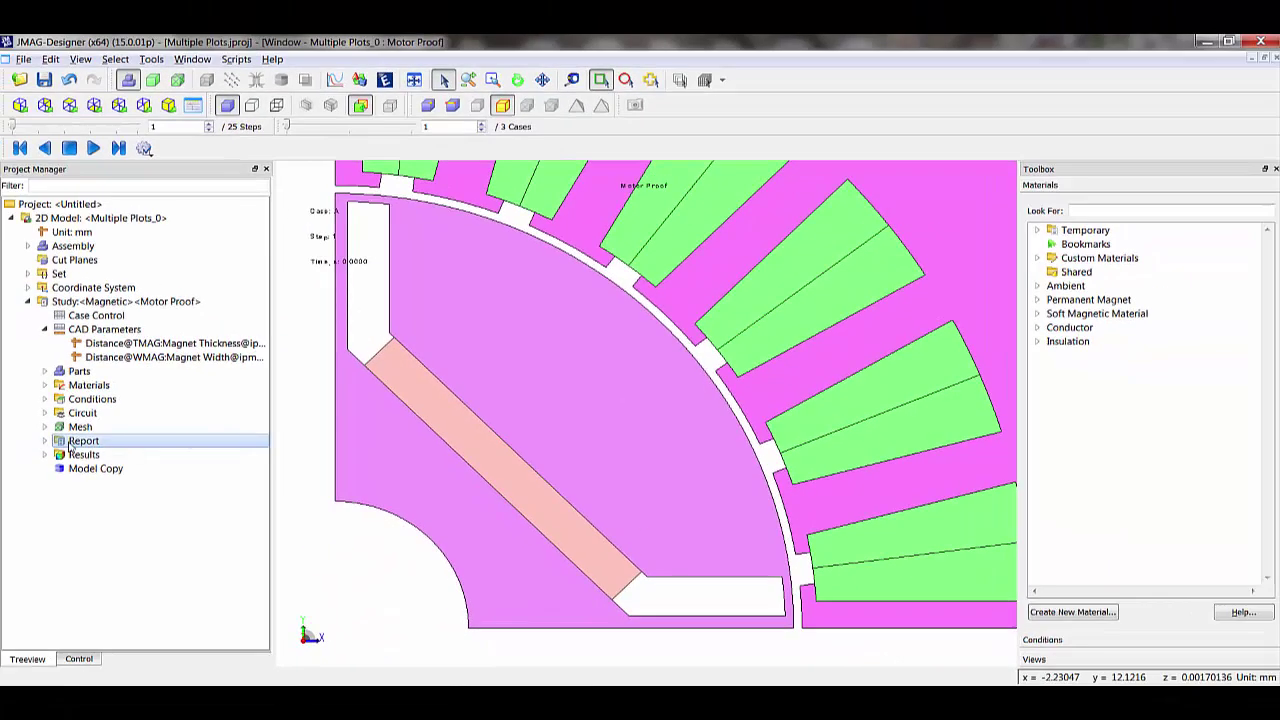
# Step: Expand the study's Results and Graphs, and show the Circuit Voltage graph from there
pyautogui.click(44, 455)
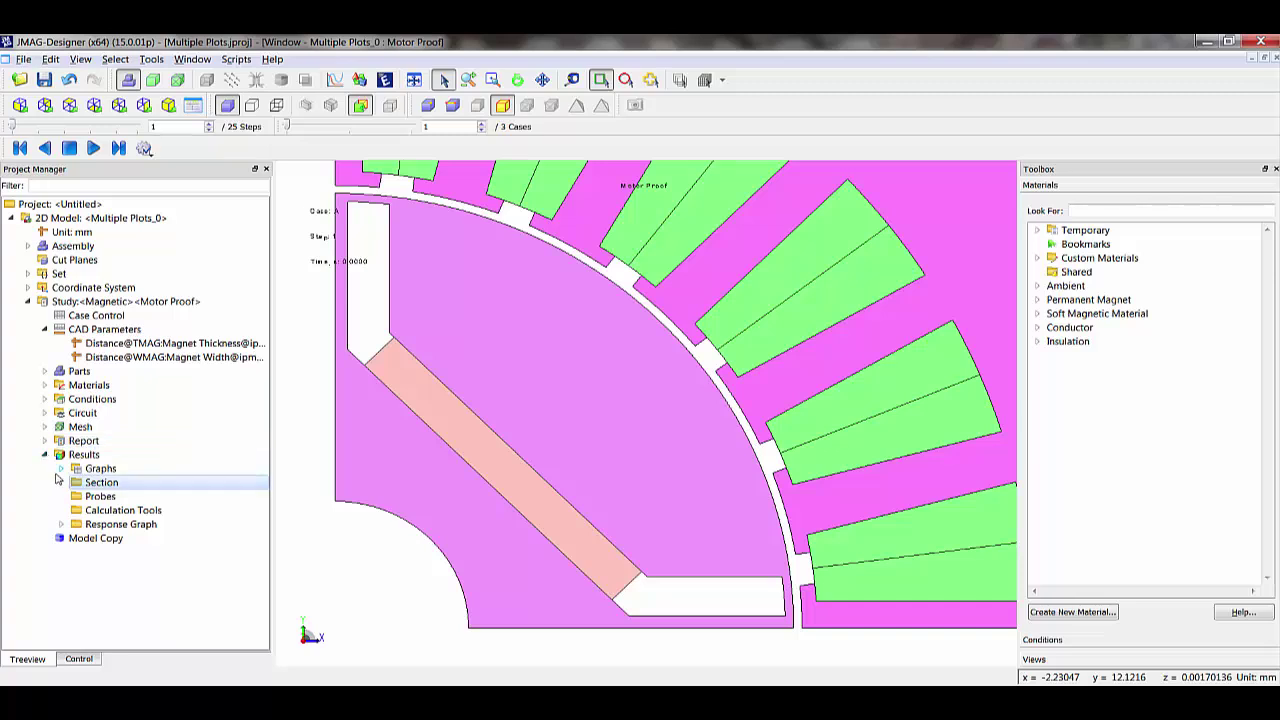
pyautogui.doubleClick(90, 469)
pyautogui.rightClick(92, 476)
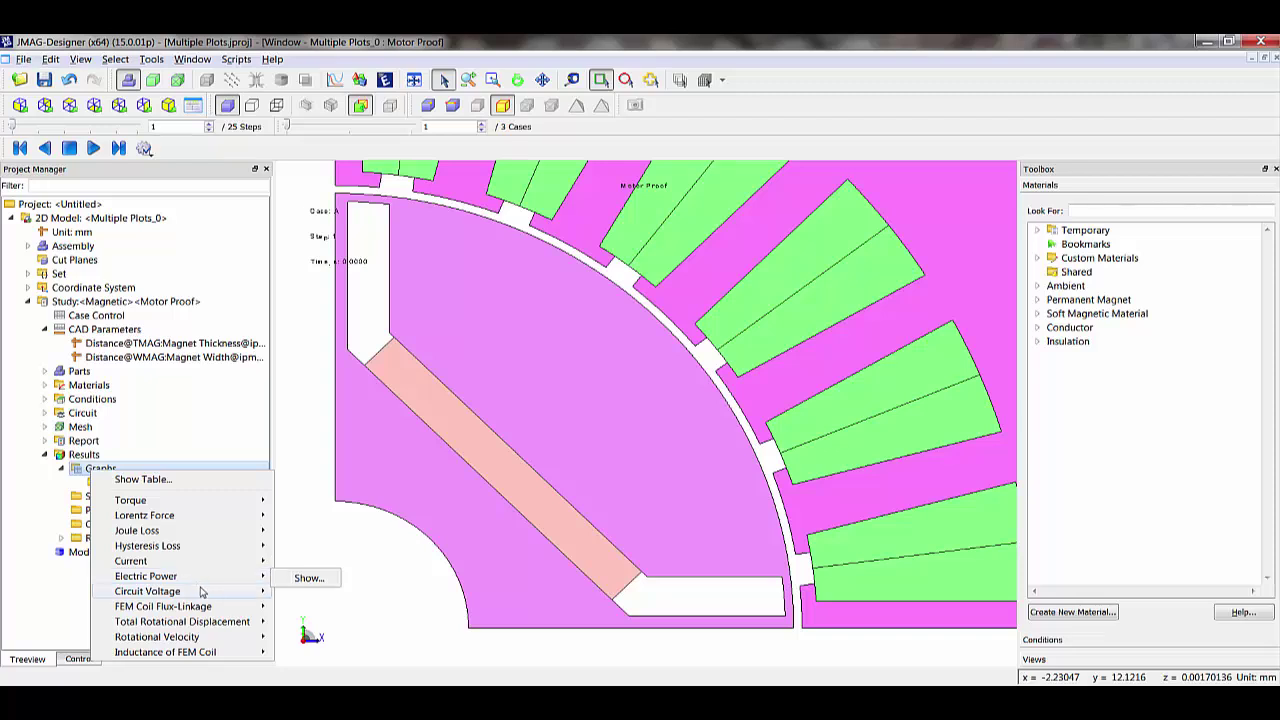
pyautogui.moveTo(203, 592)
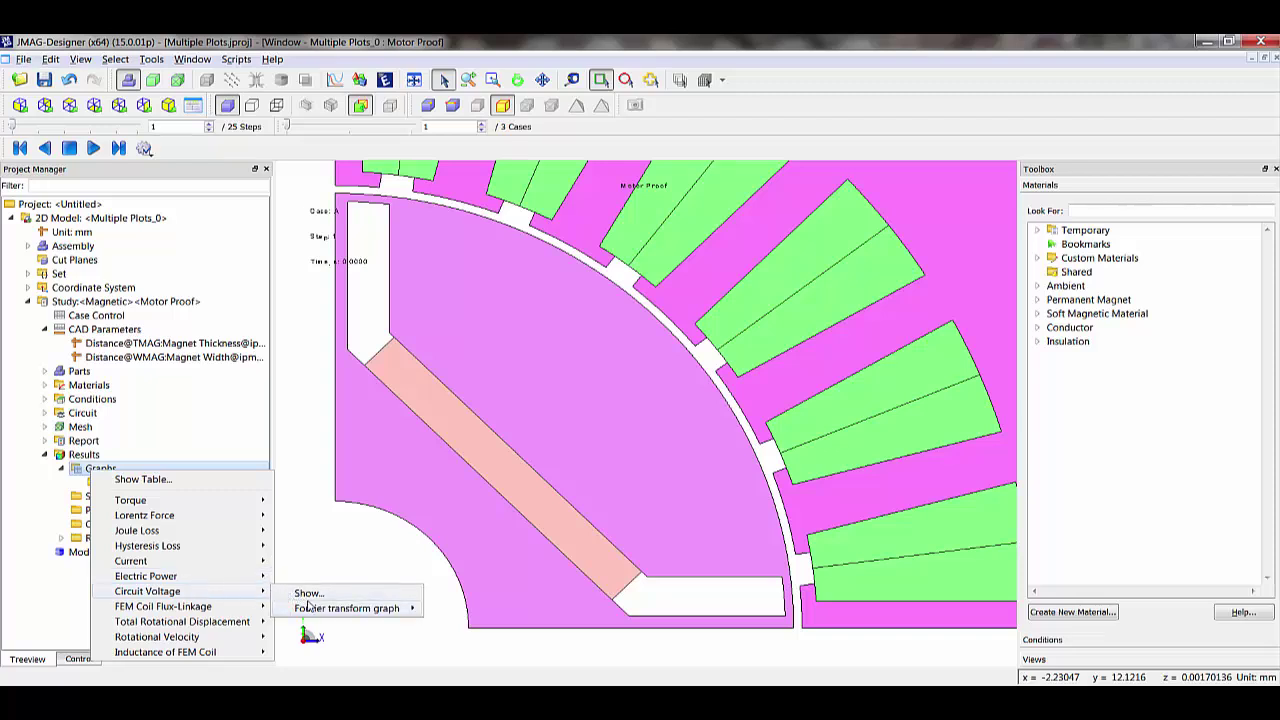
pyautogui.moveTo(333, 612)
pyautogui.moveTo(456, 610)
pyautogui.click(380, 597)
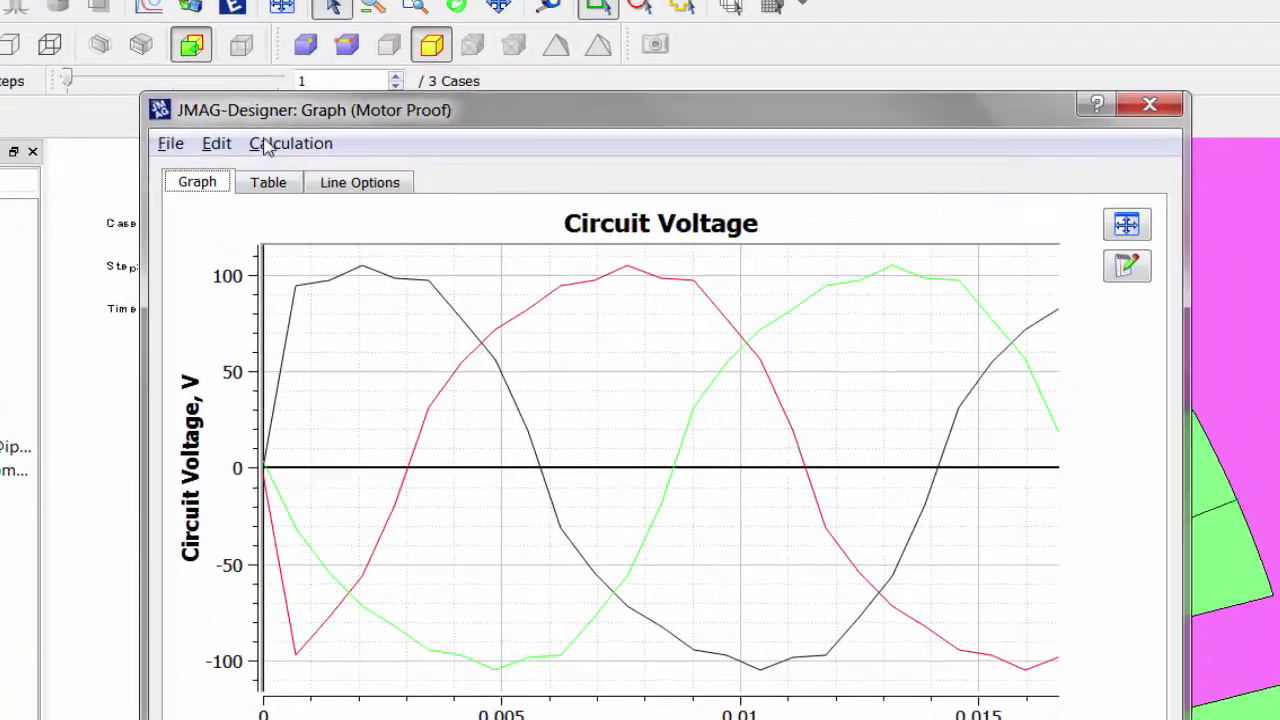
# Step: Review the Fourier Transform properties offered for the displayed Circuit Voltage graph, cancel them, and close the graph
pyautogui.click(265, 146)
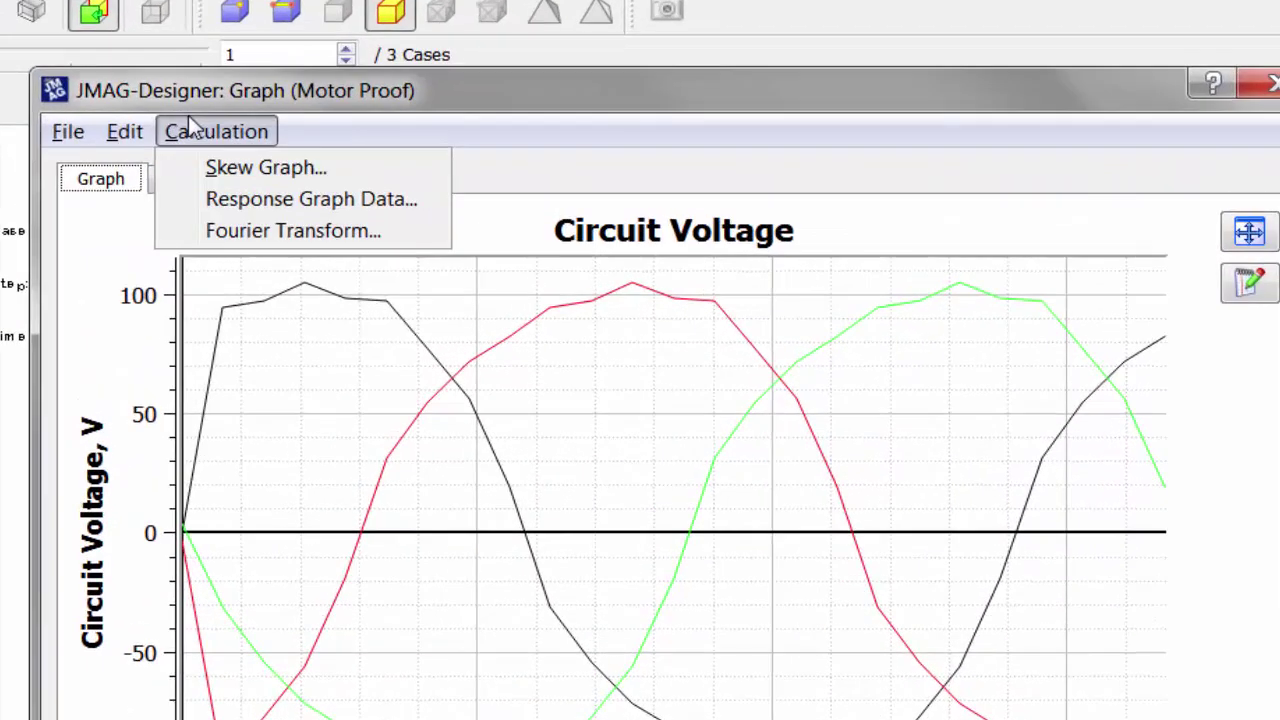
pyautogui.click(341, 223)
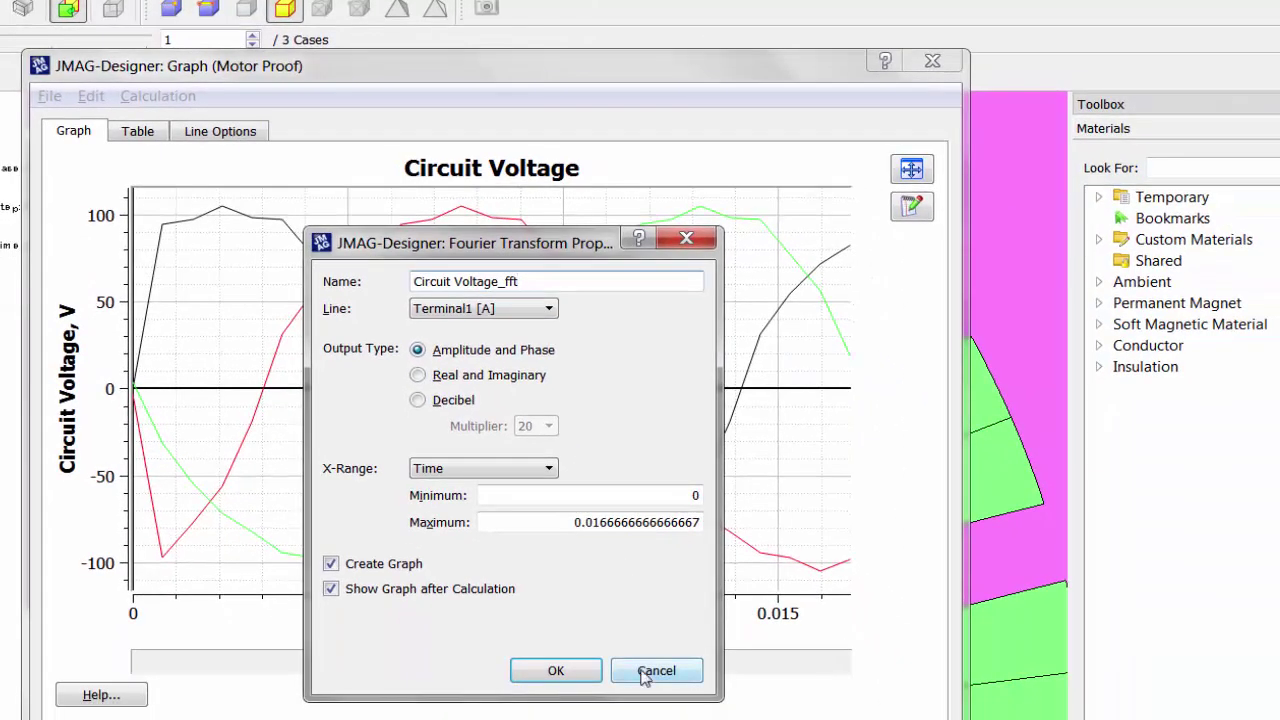
pyautogui.click(644, 672)
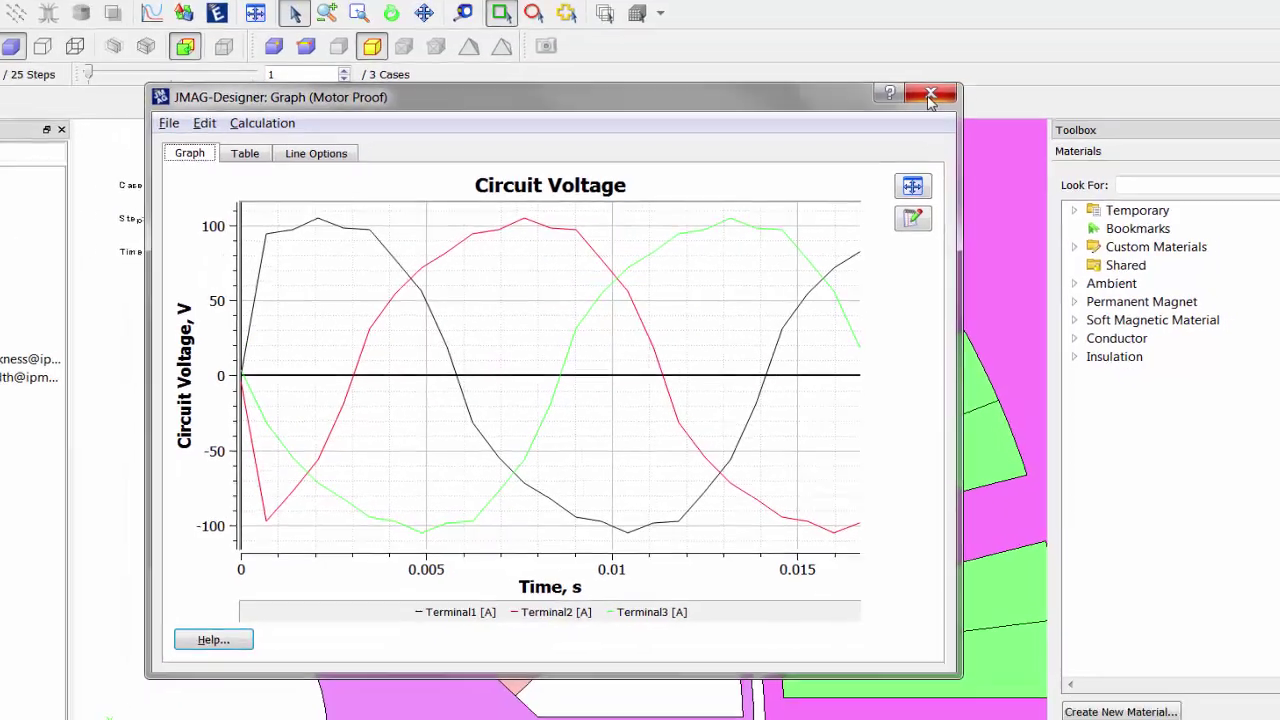
pyautogui.click(932, 61)
# Step: Show the table results for the study's graphs and view the Circuit Voltage values
pyautogui.click(159, 467)
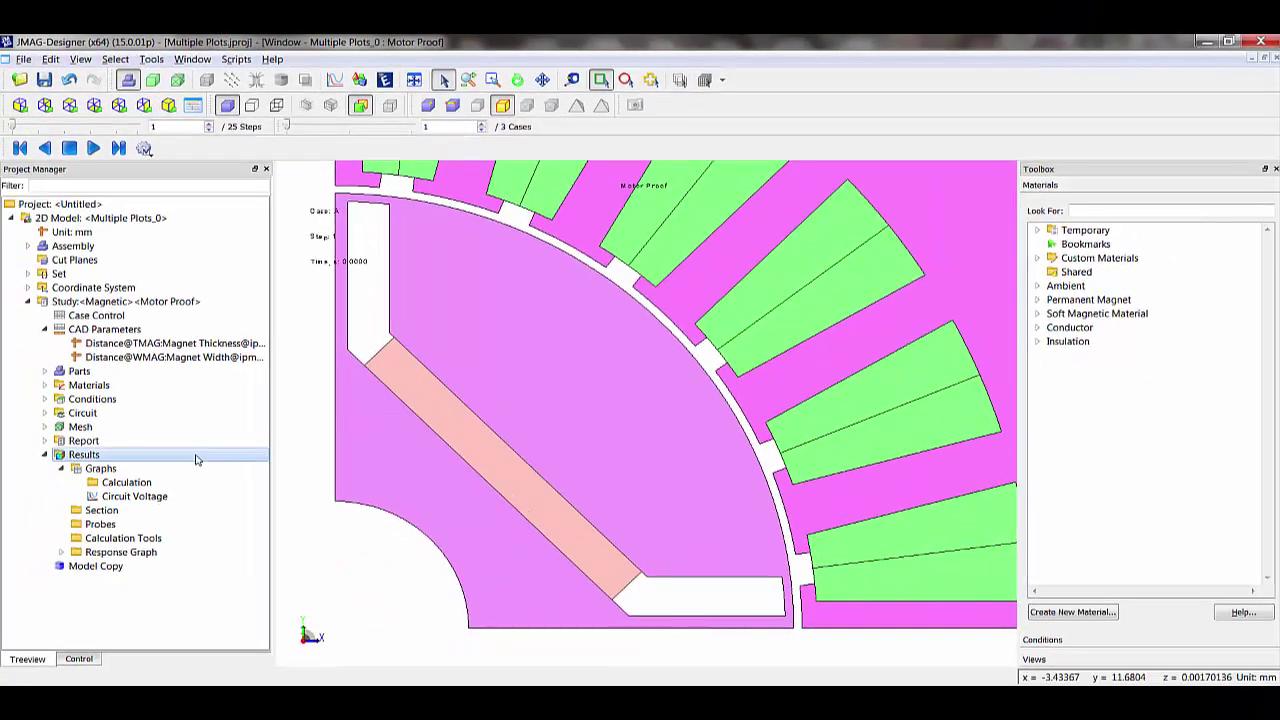
pyautogui.click(183, 472)
pyautogui.rightClick(165, 475)
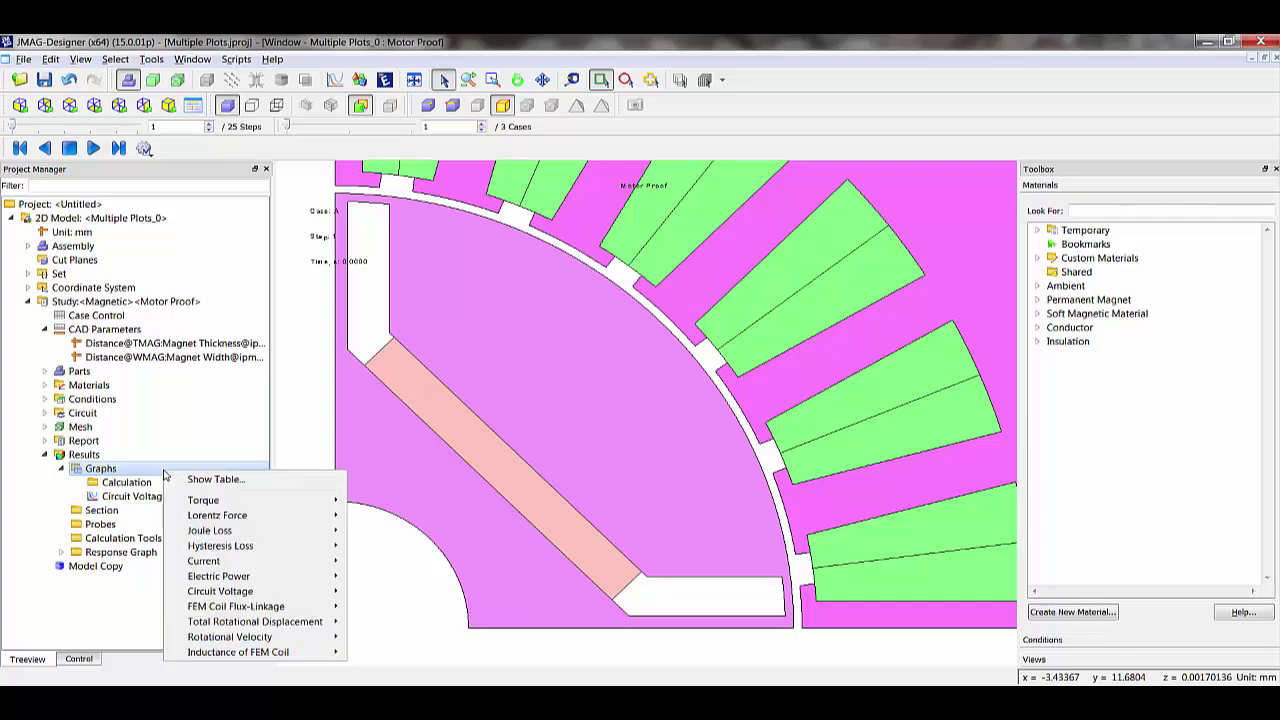
pyautogui.click(202, 480)
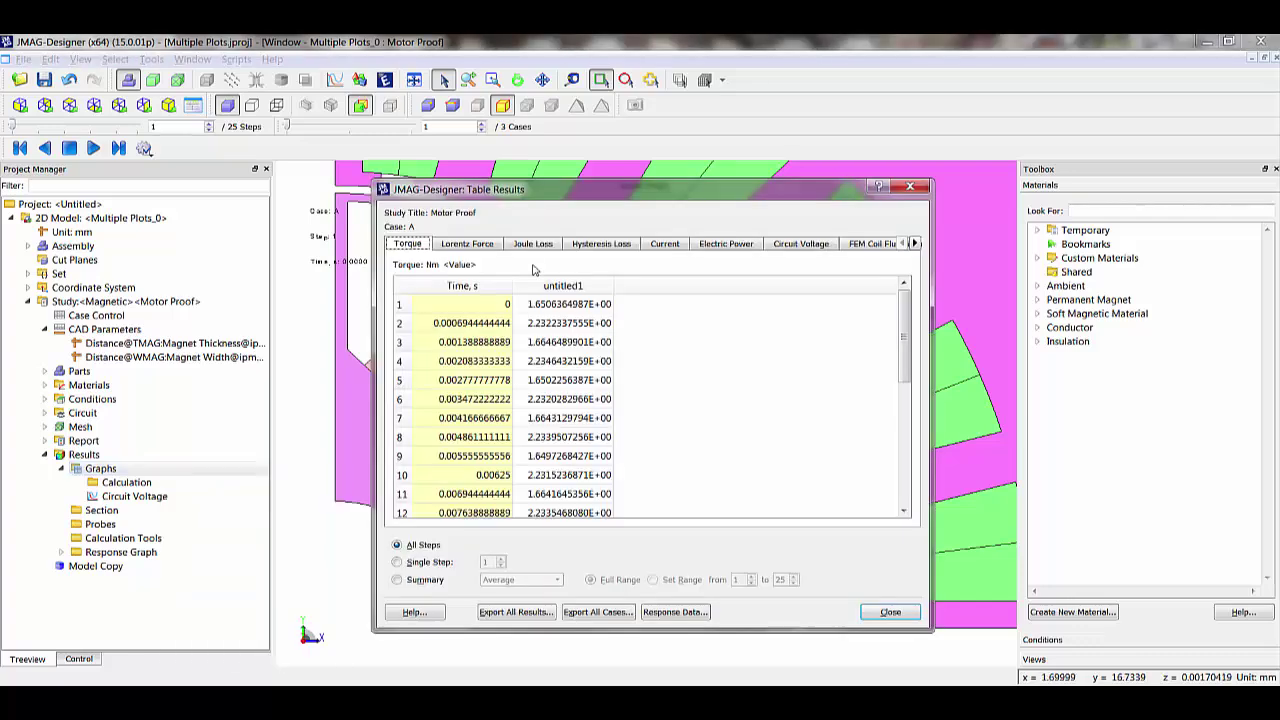
pyautogui.click(800, 244)
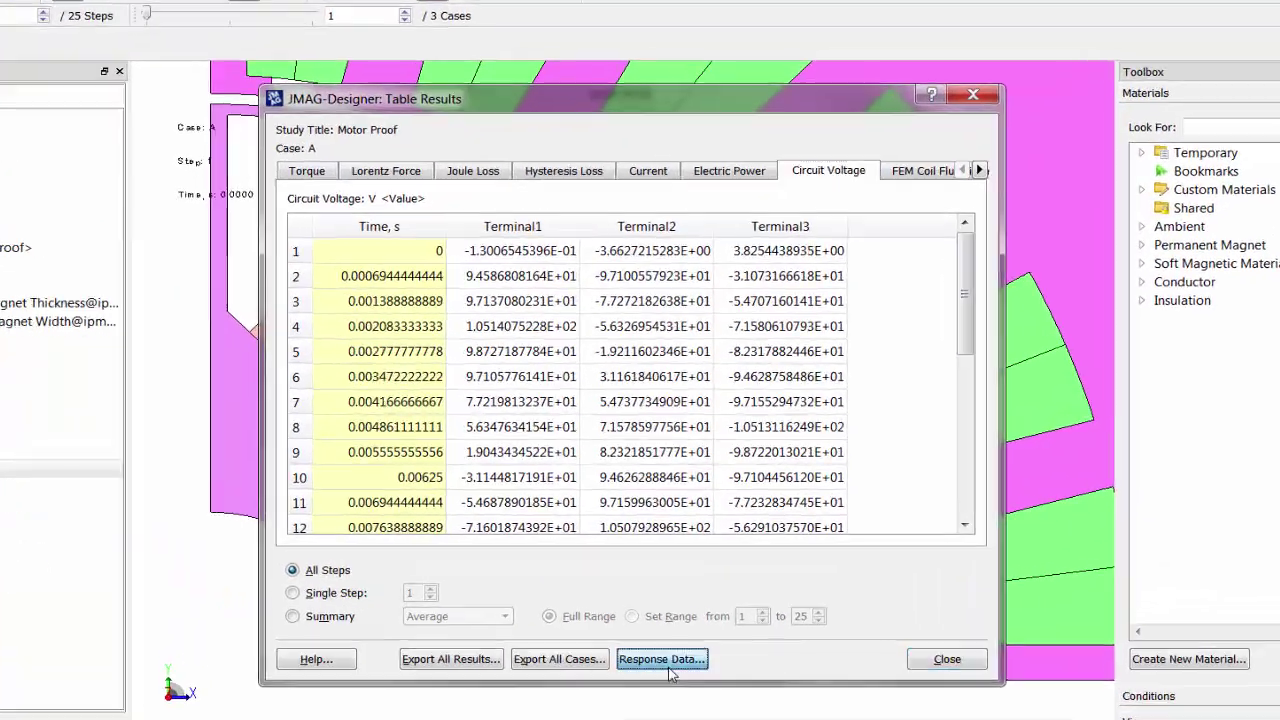
# Step: Calculate Circuit Voltage response data as Harmonic Amplitude with harmonic order 1 over steps 1 to 25 for all cases
pyautogui.click(676, 612)
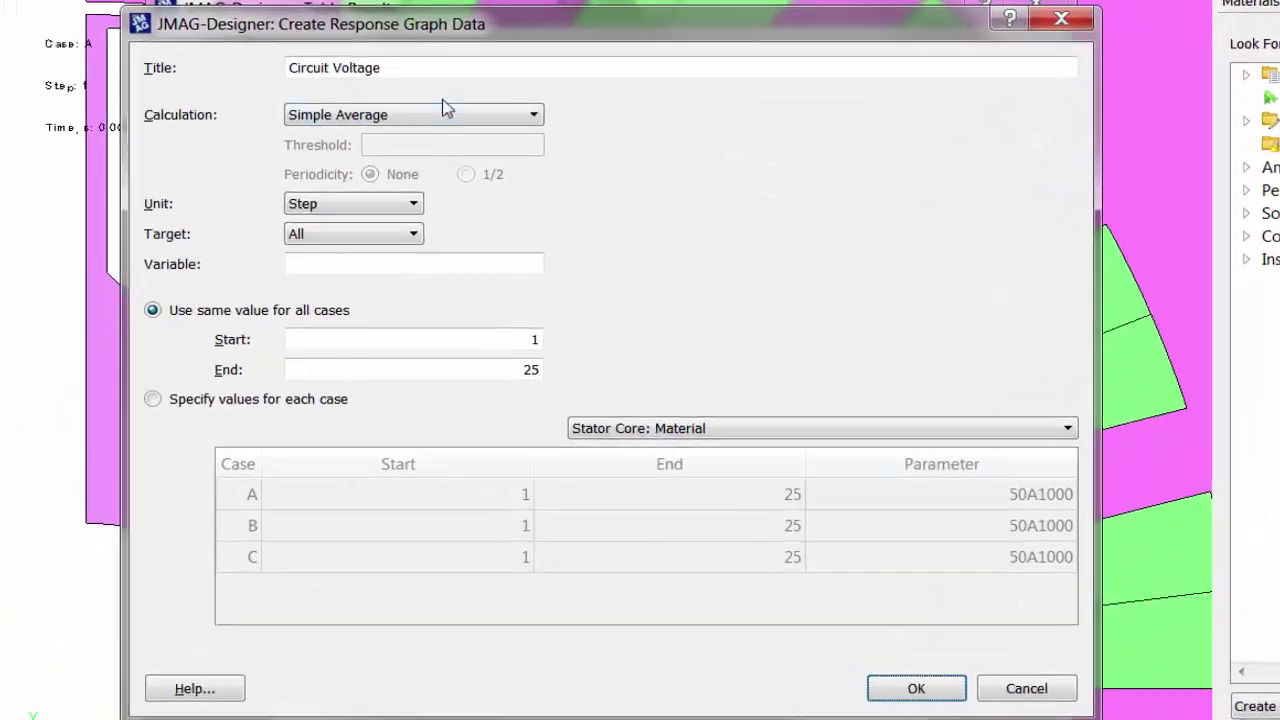
pyautogui.click(549, 257)
pyautogui.scroll(-2, 410, 190)
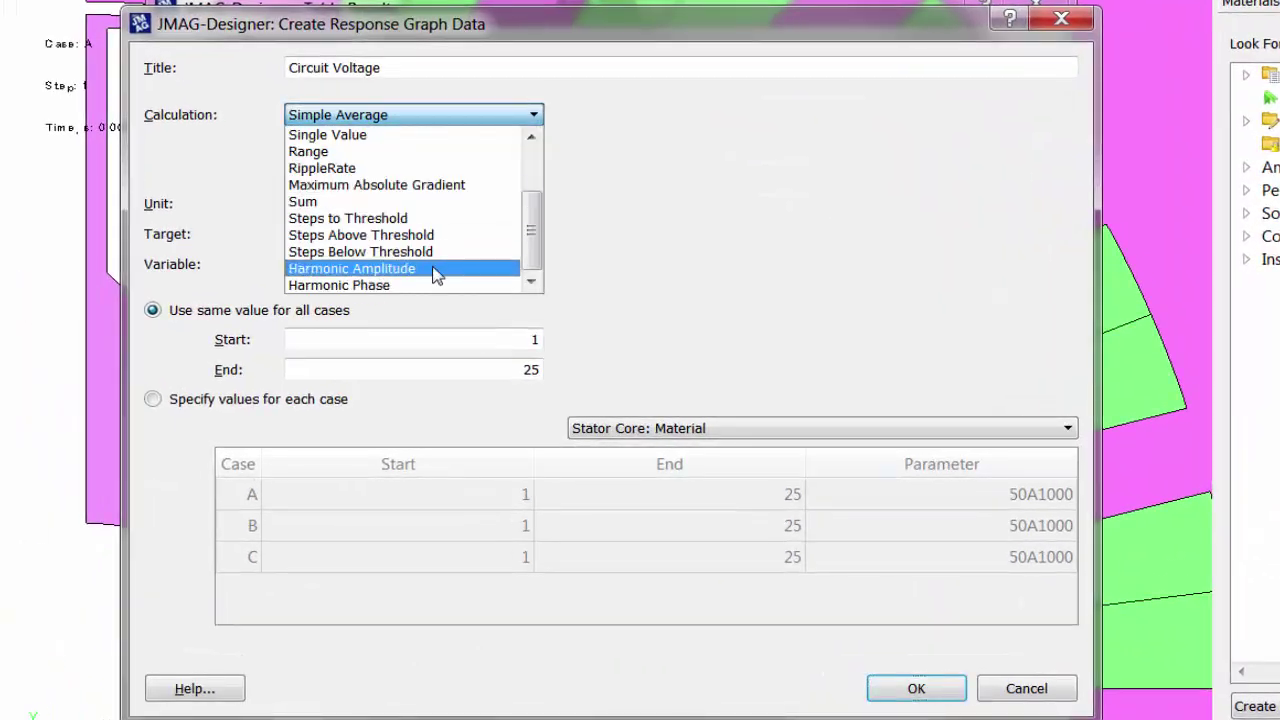
pyautogui.click(436, 270)
pyautogui.click(464, 149)
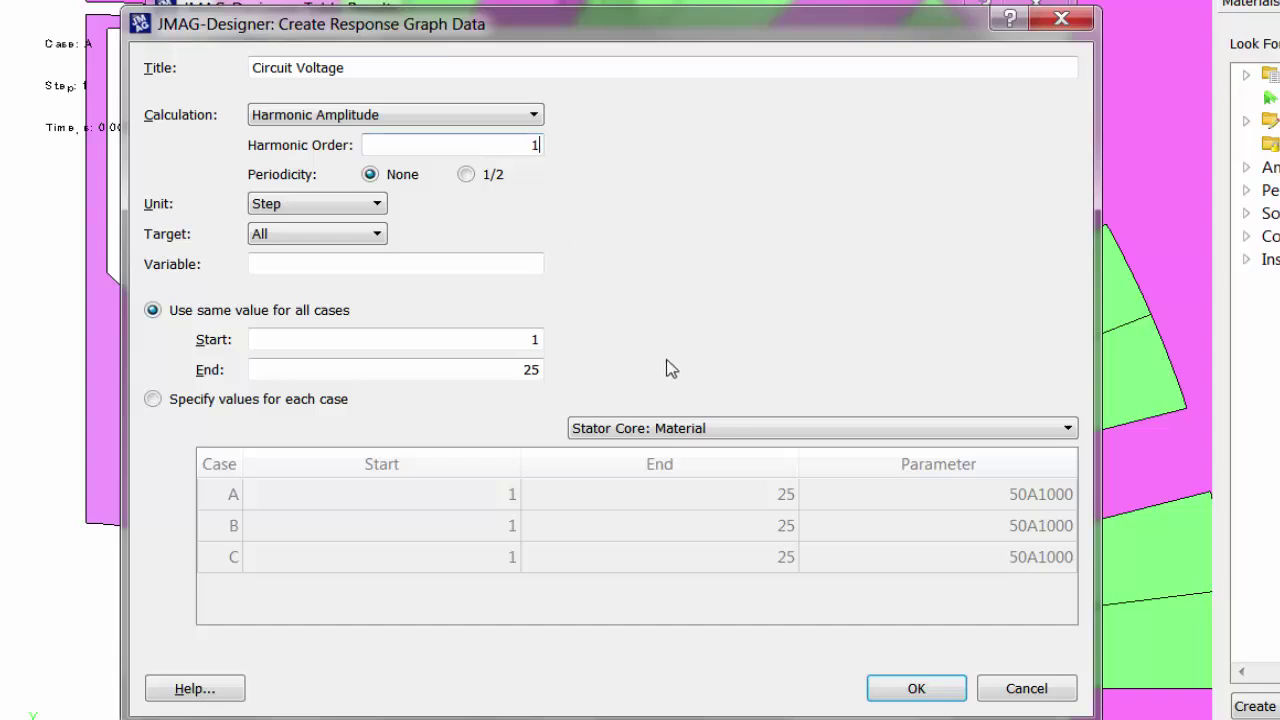
pyautogui.click(916, 688)
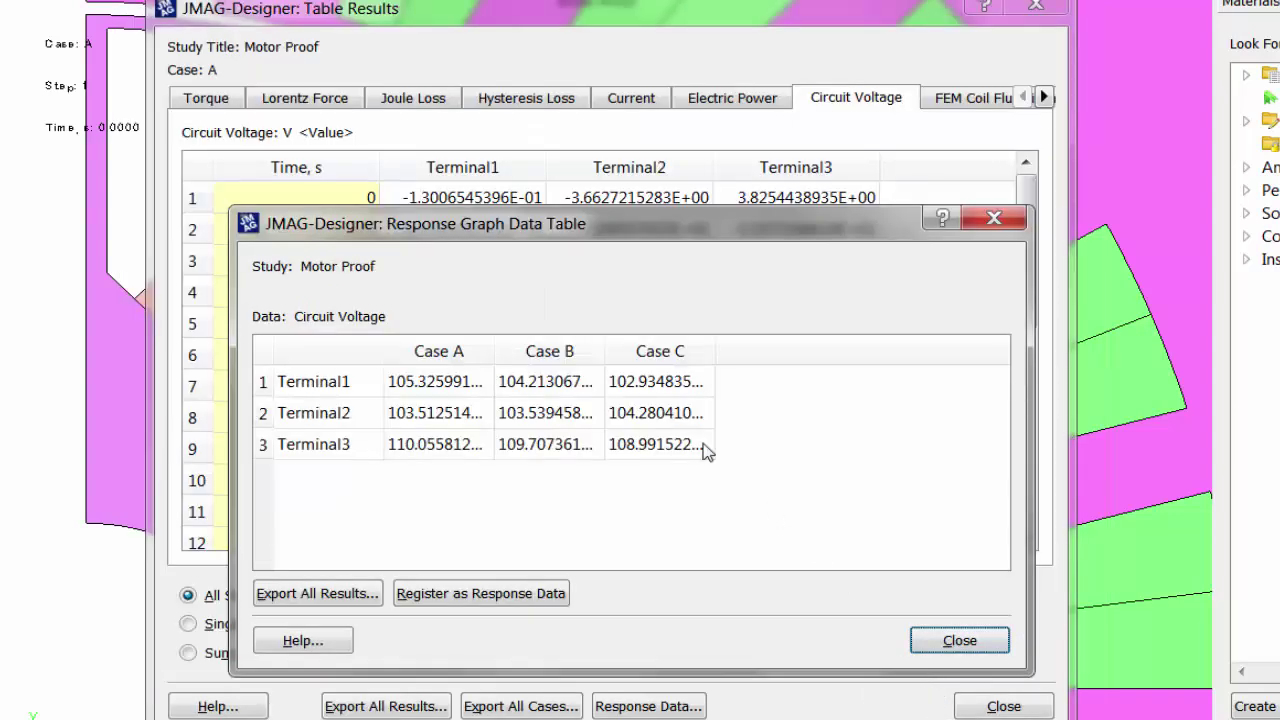
# Step: Inspect the case A harmonic amplitudes for Terminal1 and Terminal2, and close the response data and table results
pyautogui.click(461, 390)
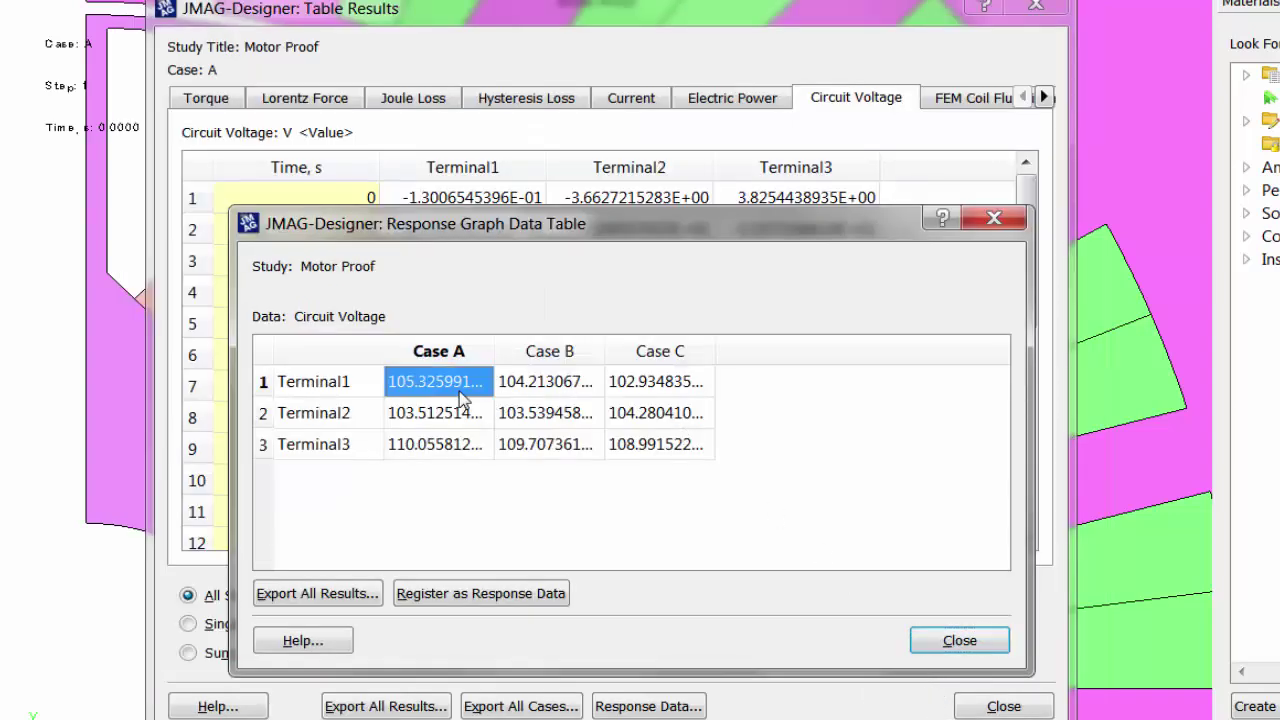
pyautogui.click(468, 413)
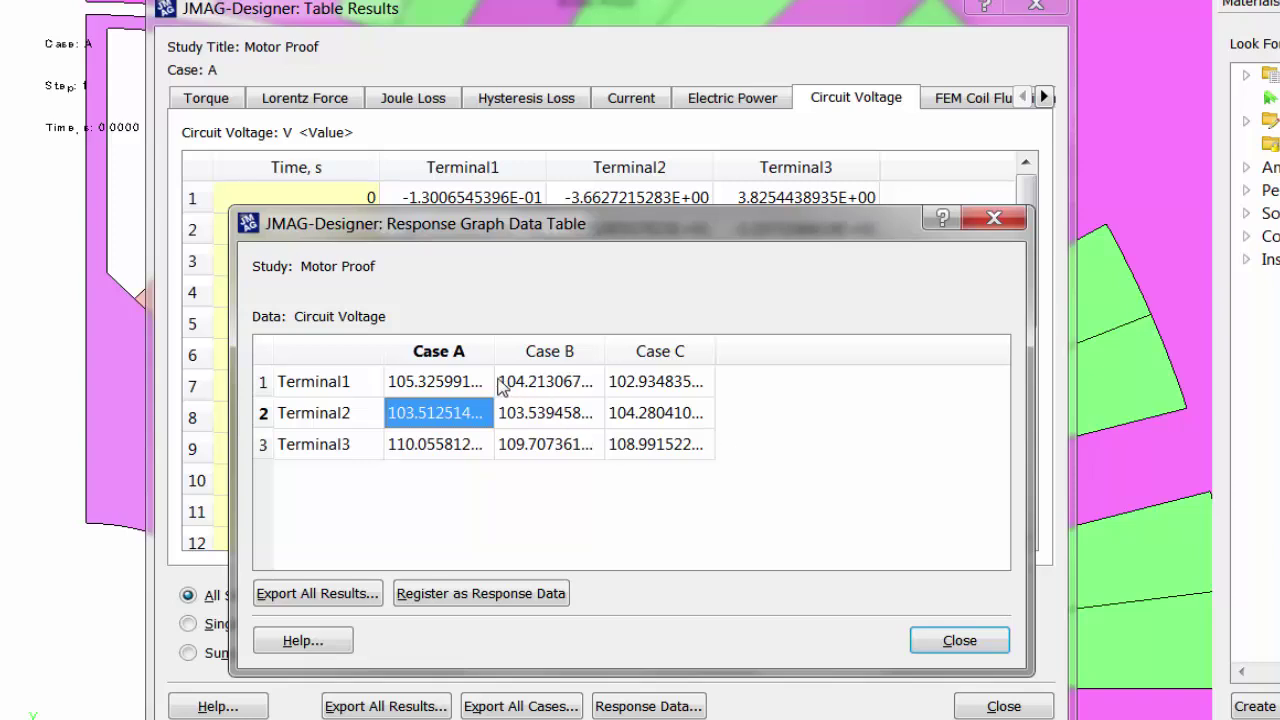
pyautogui.click(487, 388)
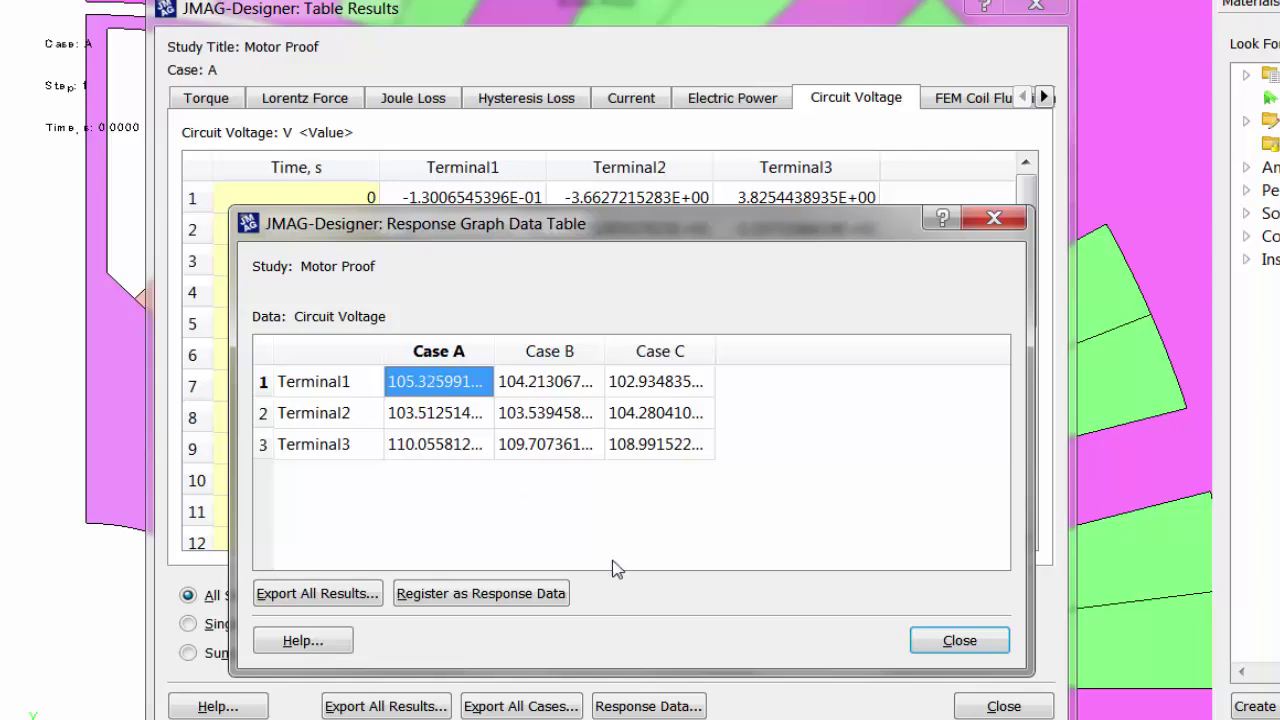
pyautogui.click(986, 642)
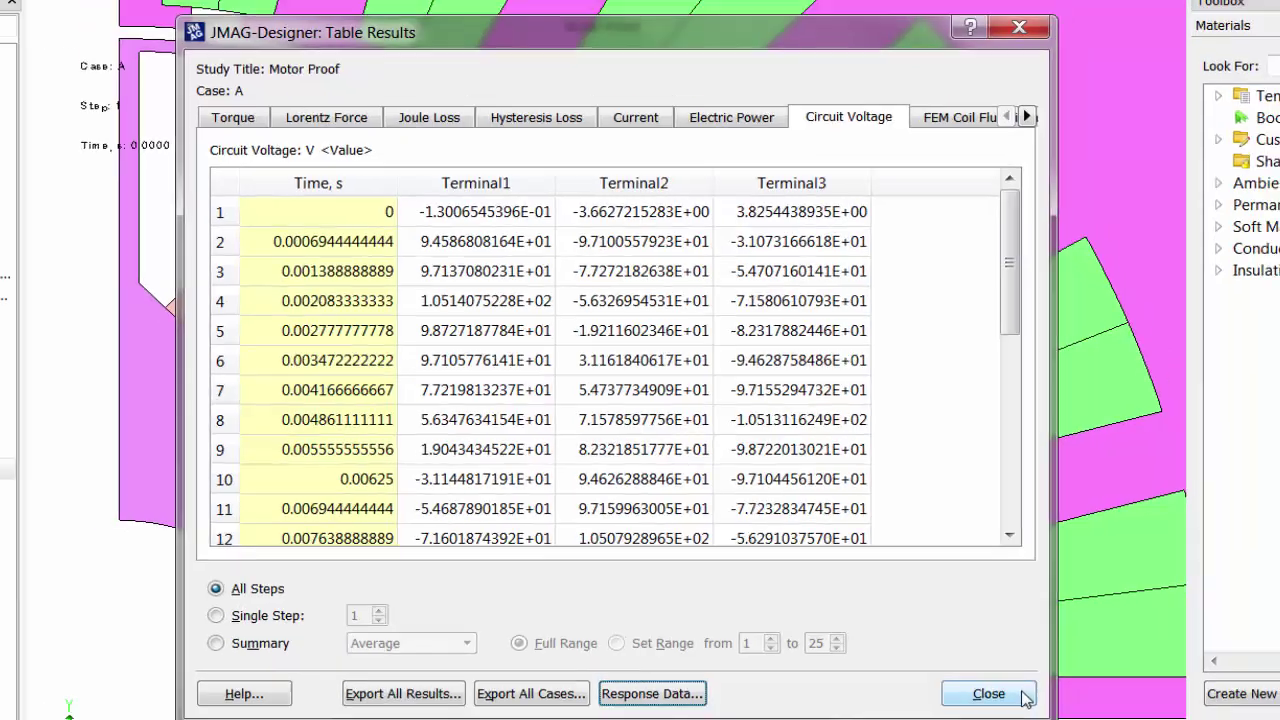
pyautogui.click(1003, 706)
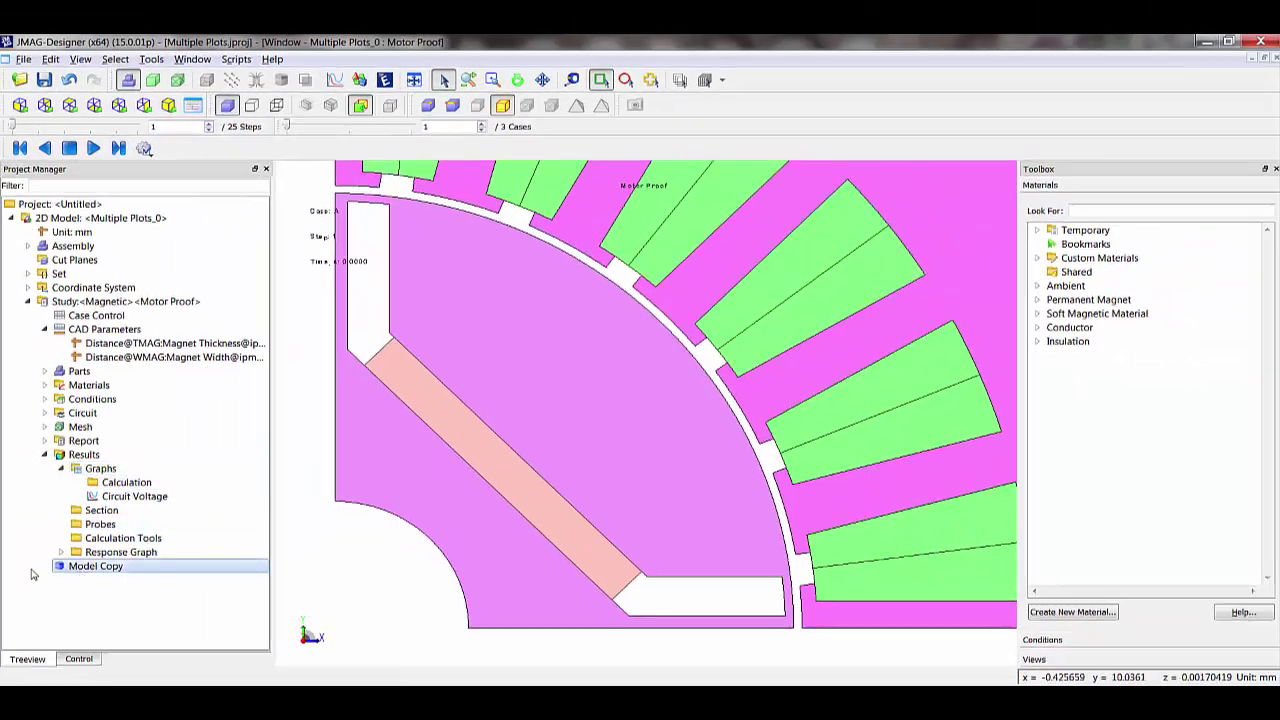
# Step: Expand the Response Graph results and examine where the Response Data and Graphs folders sit in the study tree
pyautogui.click(61, 552)
pyautogui.click(108, 538)
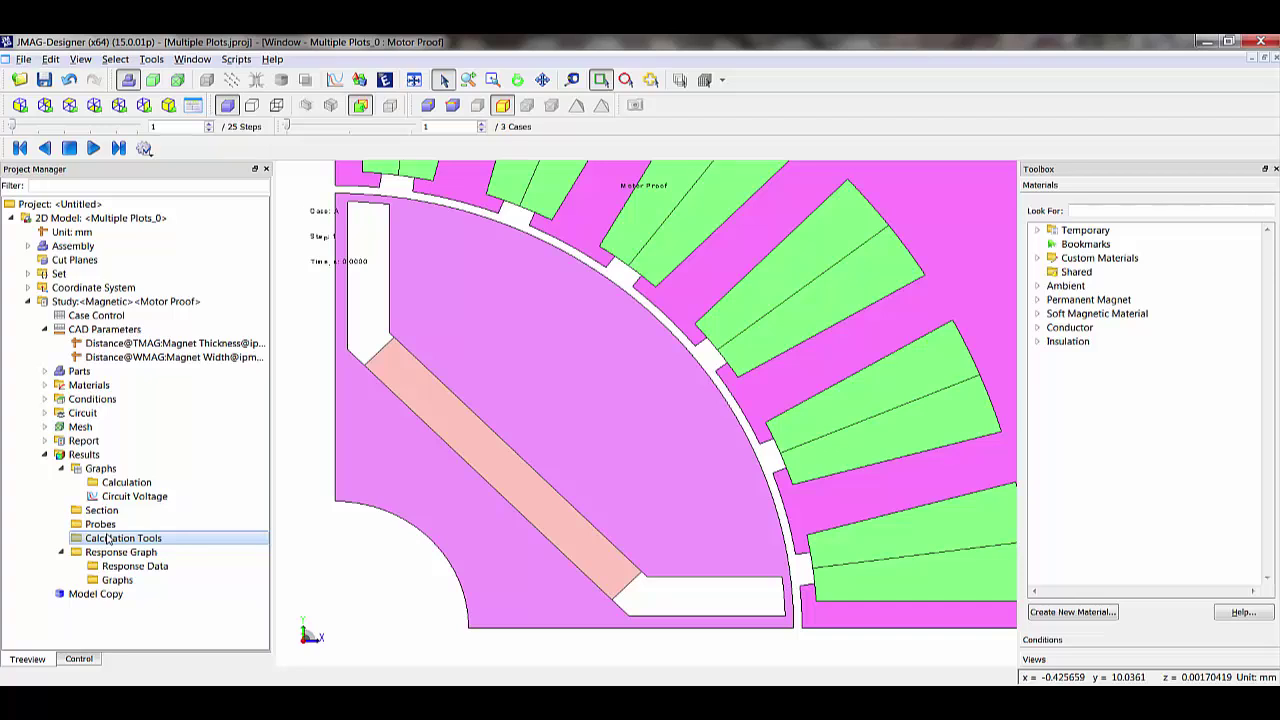
pyautogui.click(100, 399)
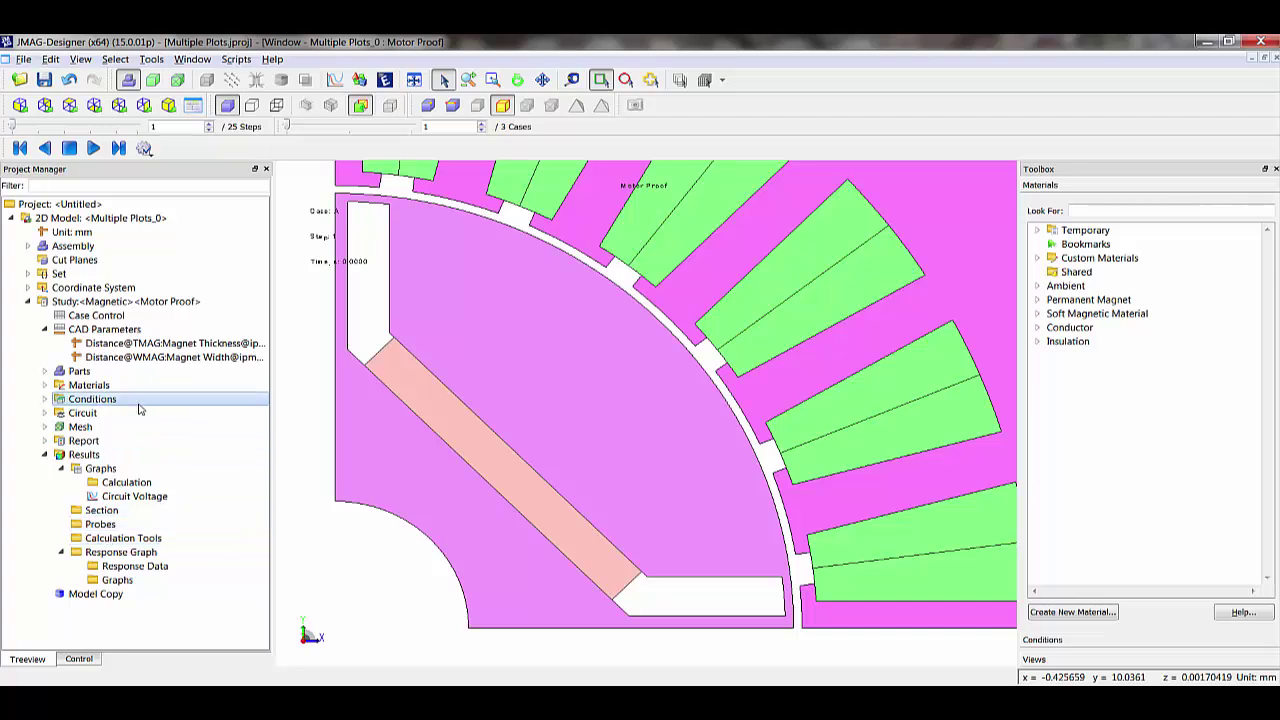
pyautogui.click(181, 357)
pyautogui.click(160, 483)
pyautogui.click(170, 524)
pyautogui.click(185, 539)
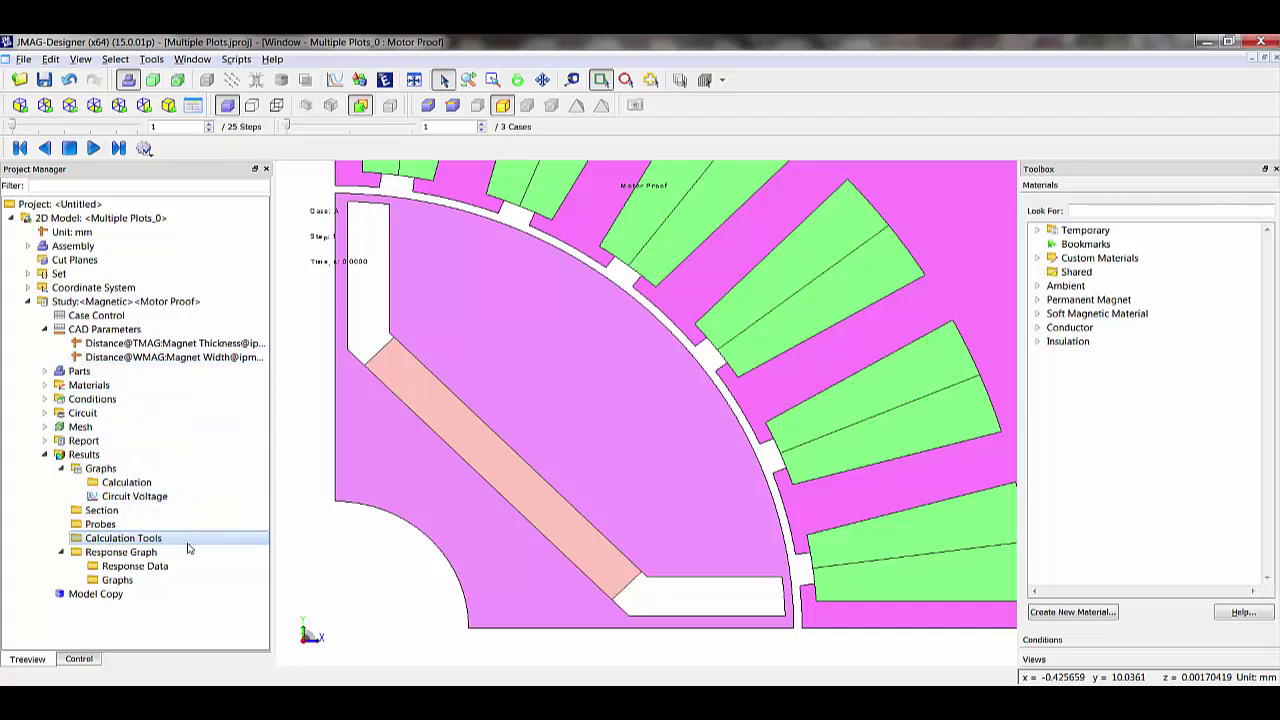
pyautogui.click(180, 553)
pyautogui.click(183, 566)
pyautogui.rightClick(183, 566)
pyautogui.click(170, 556)
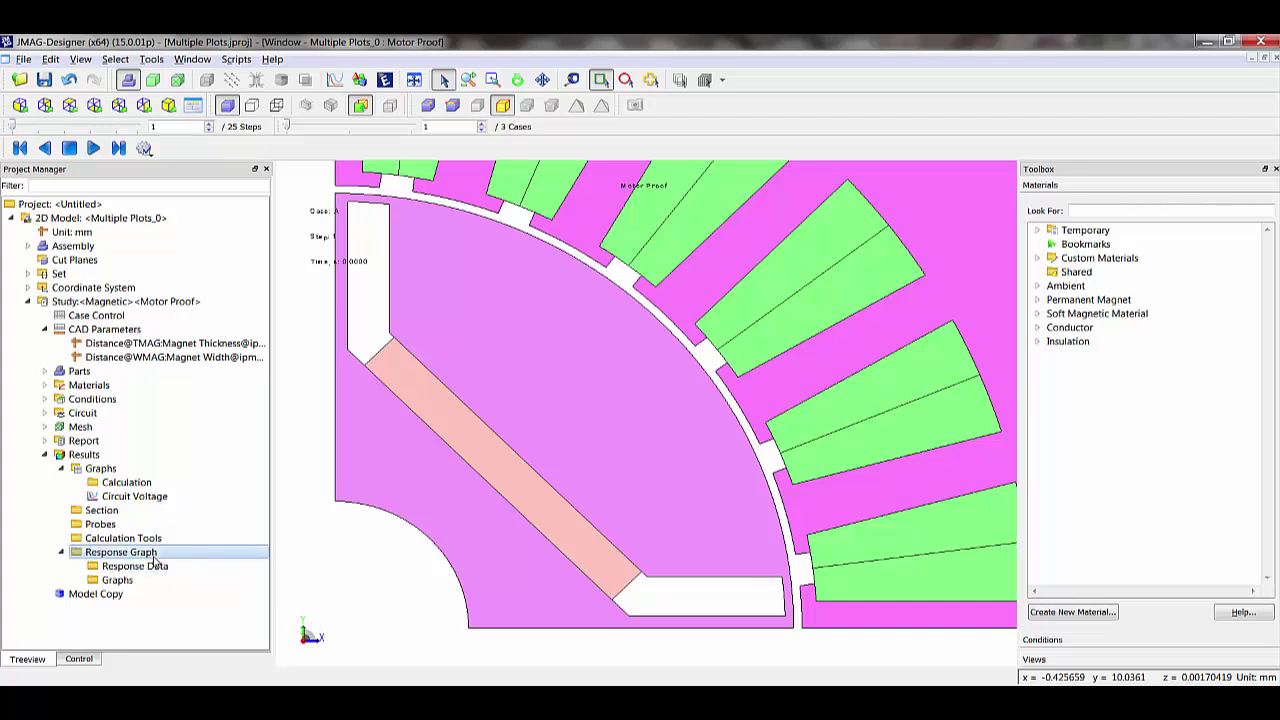
# Step: Create a response data expression described as Mag_area that multiplies the magnet width and thickness variables, W*T
pyautogui.press('Up')
pyautogui.press('Down')
pyautogui.click(142, 568)
pyautogui.rightClick(142, 570)
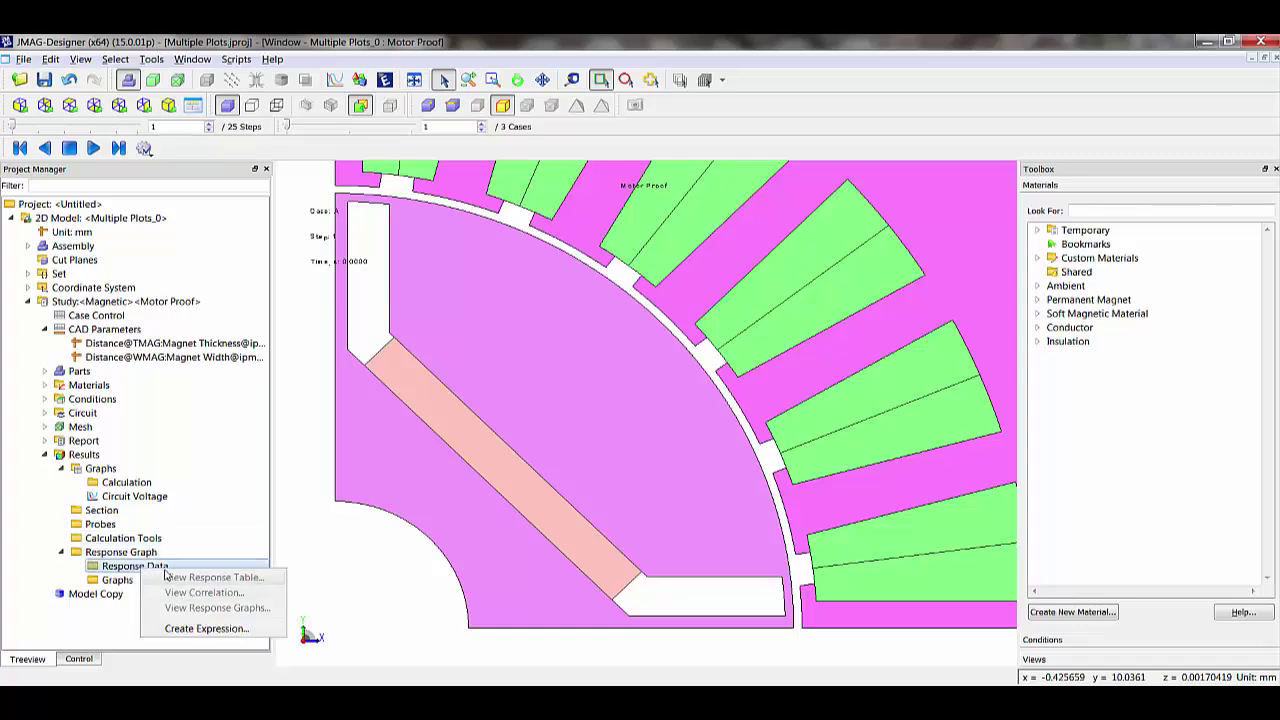
pyautogui.click(207, 628)
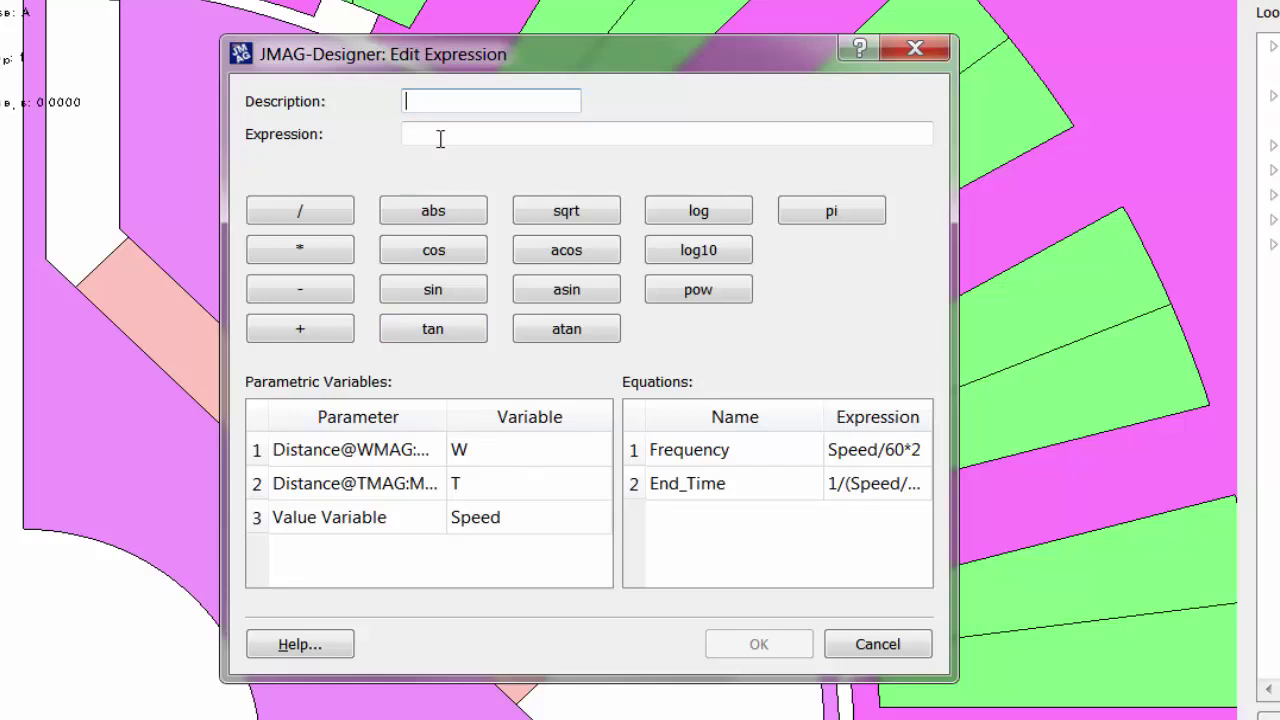
pyautogui.write('Mag_area')
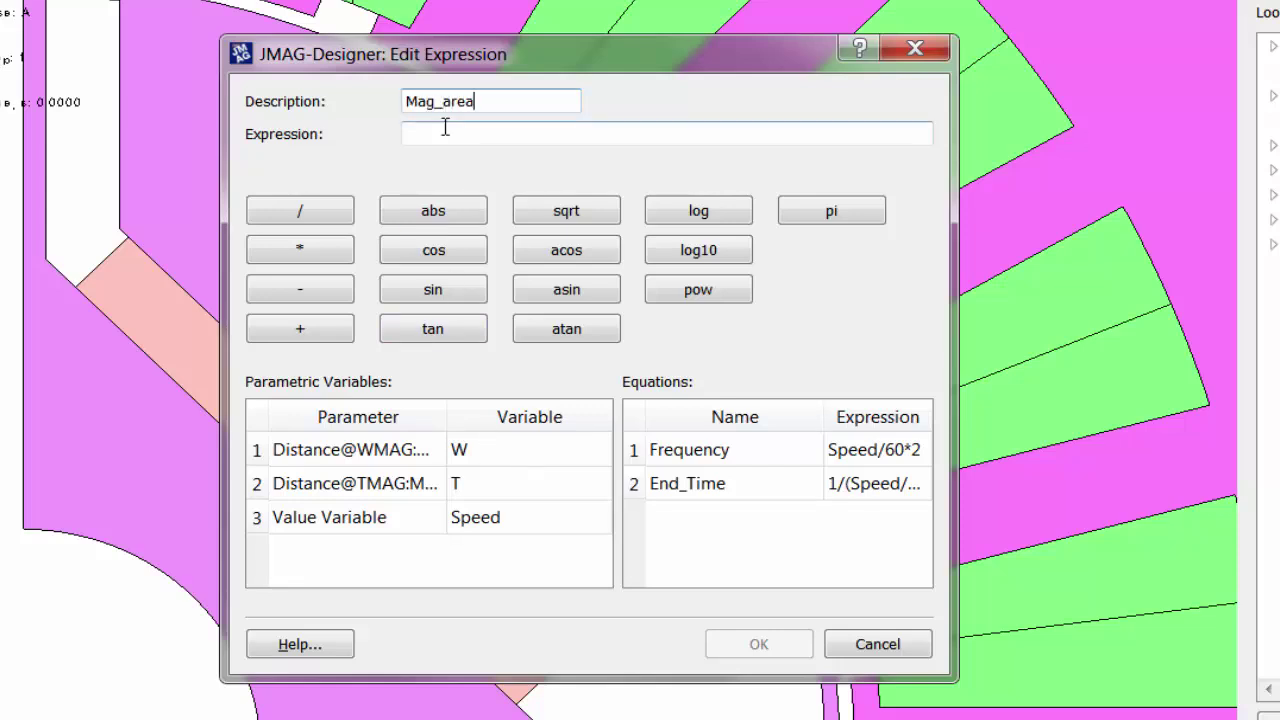
pyautogui.click(522, 132)
pyautogui.click(530, 456)
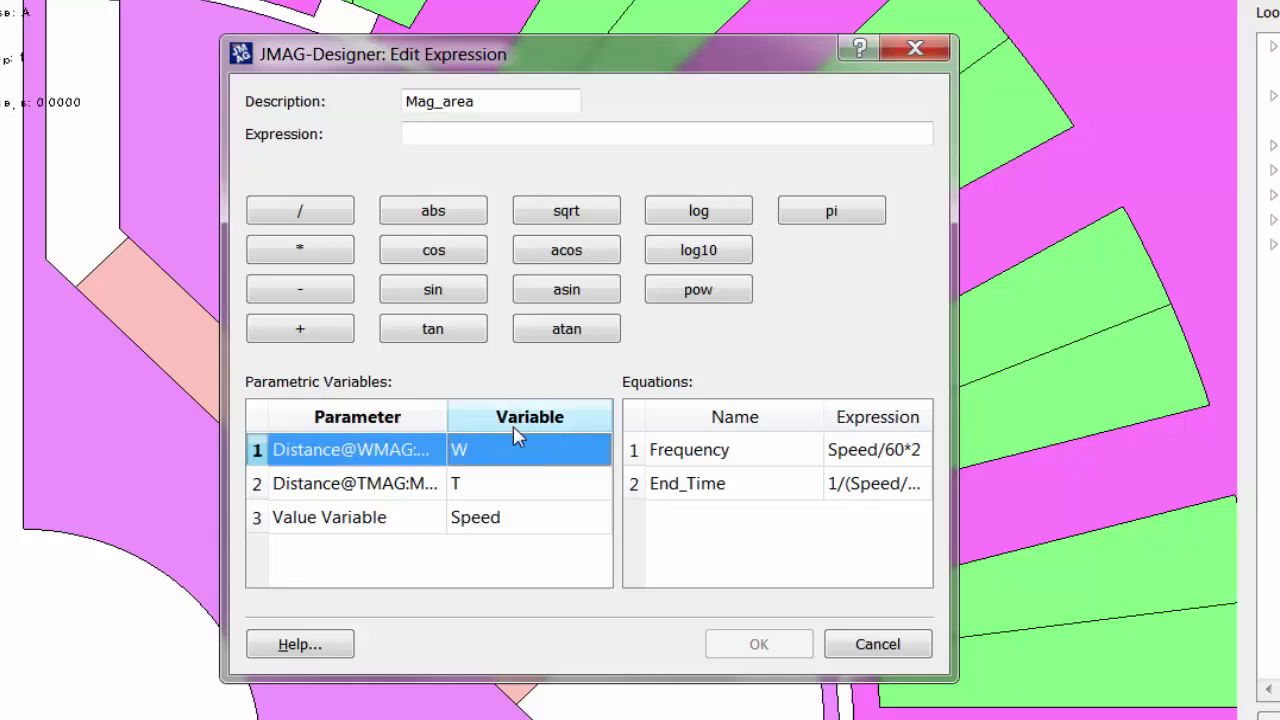
pyautogui.doubleClick(514, 447)
pyautogui.click(304, 248)
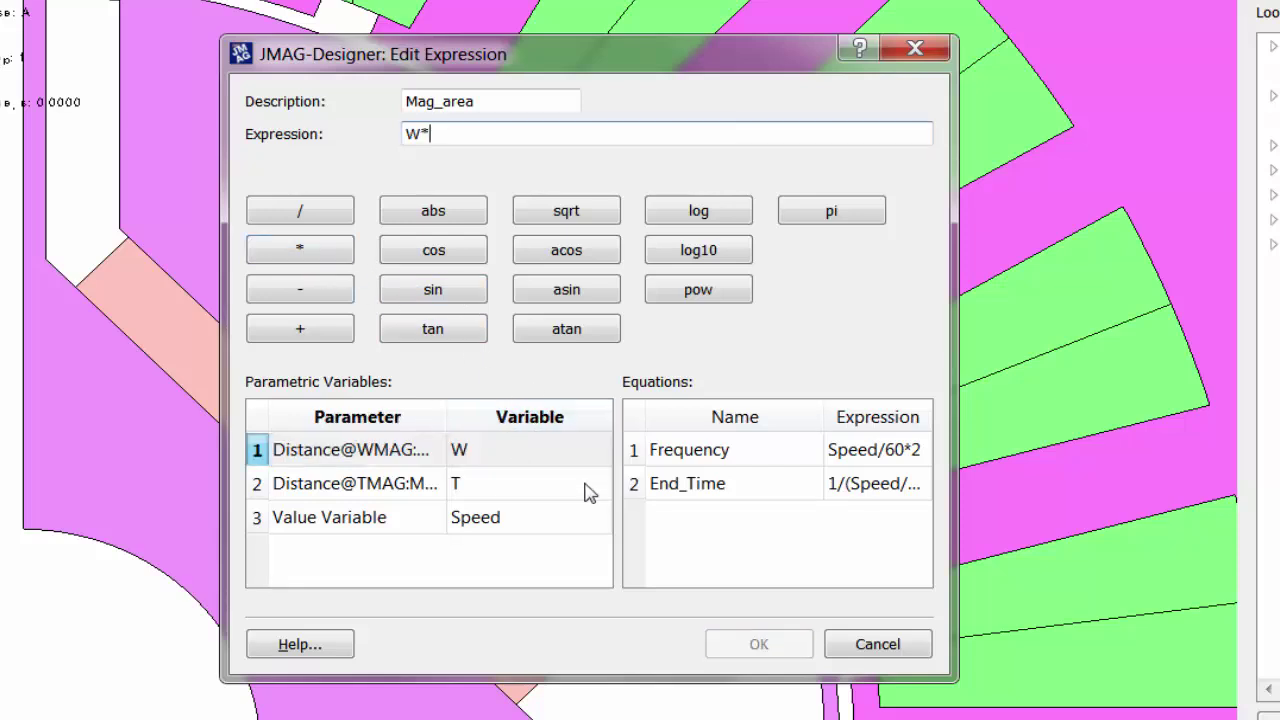
pyautogui.doubleClick(547, 491)
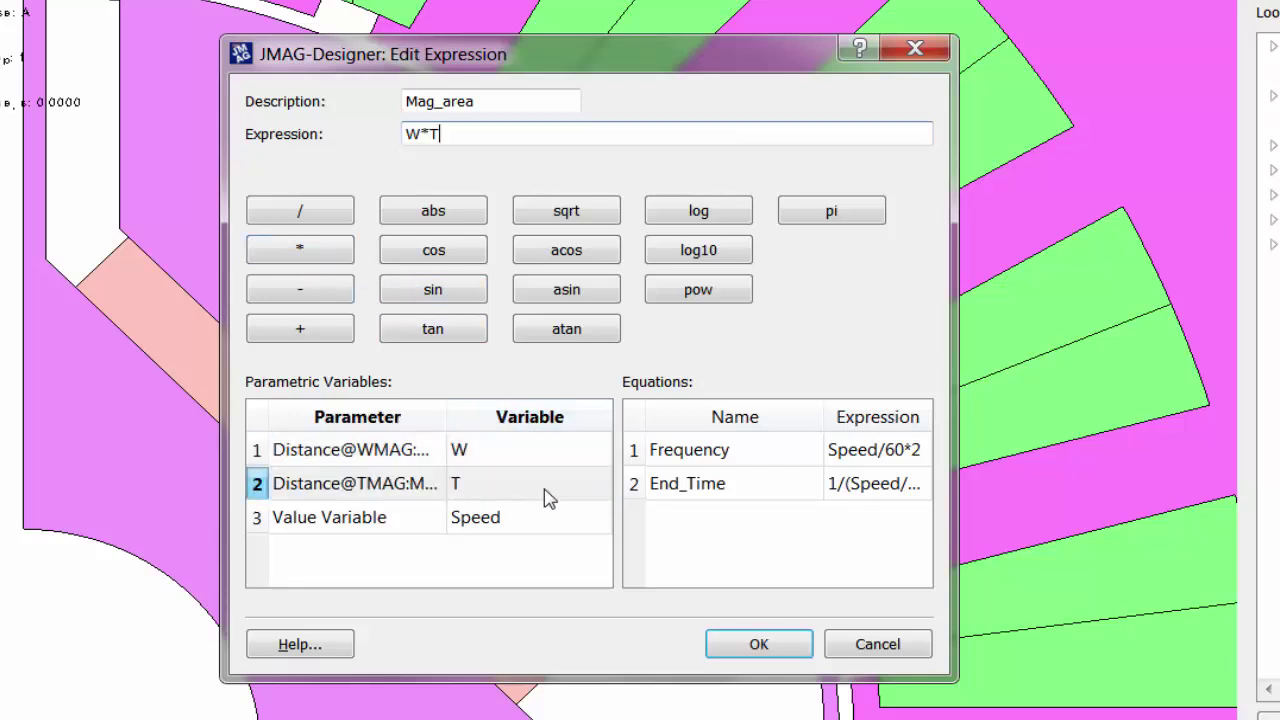
pyautogui.click(757, 643)
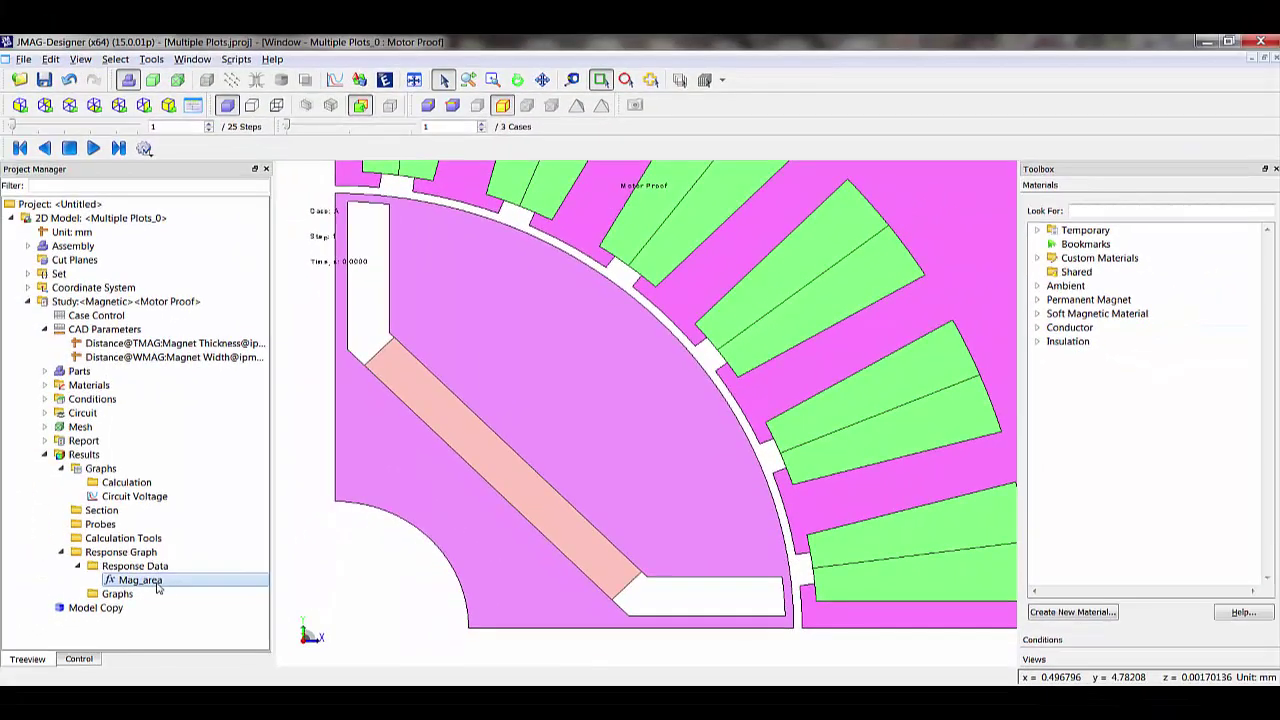
# Step: From the summary table results, calculate Torque response data as a Simple Average over steps 1 to 25 for all cases, with variable Torque
pyautogui.rightClick(156, 470)
pyautogui.click(169, 473)
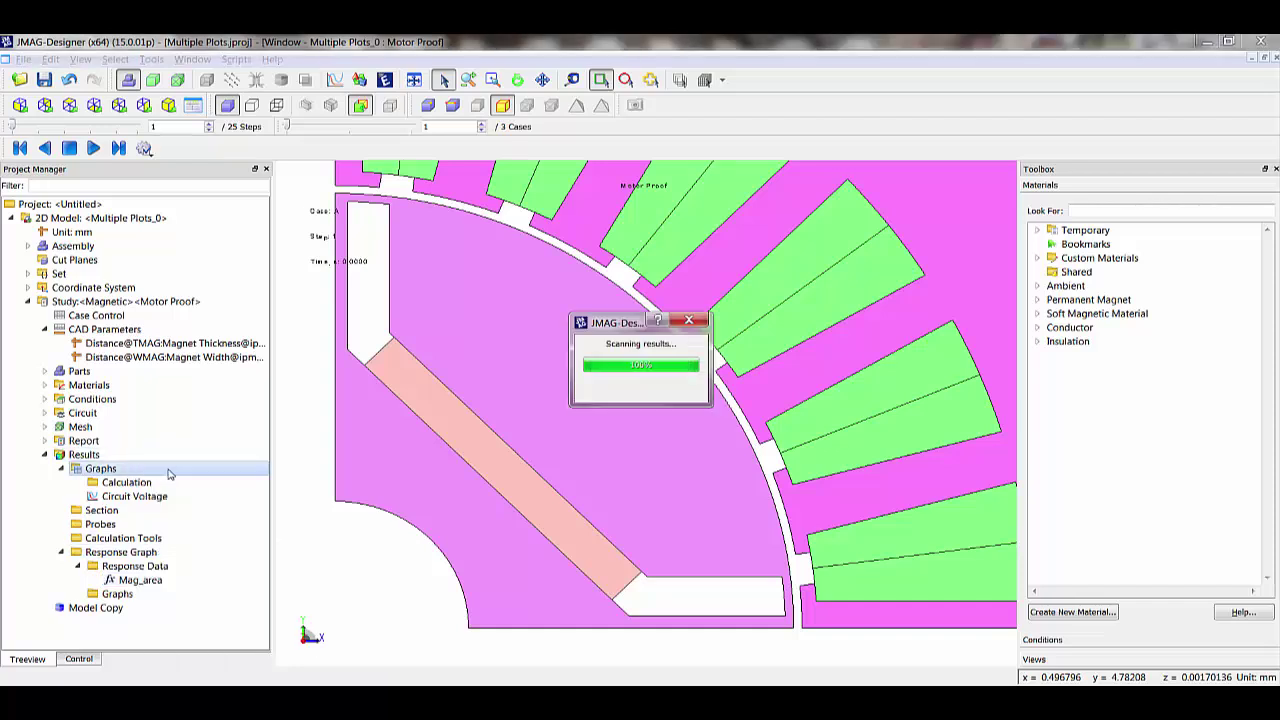
pyautogui.click(425, 580)
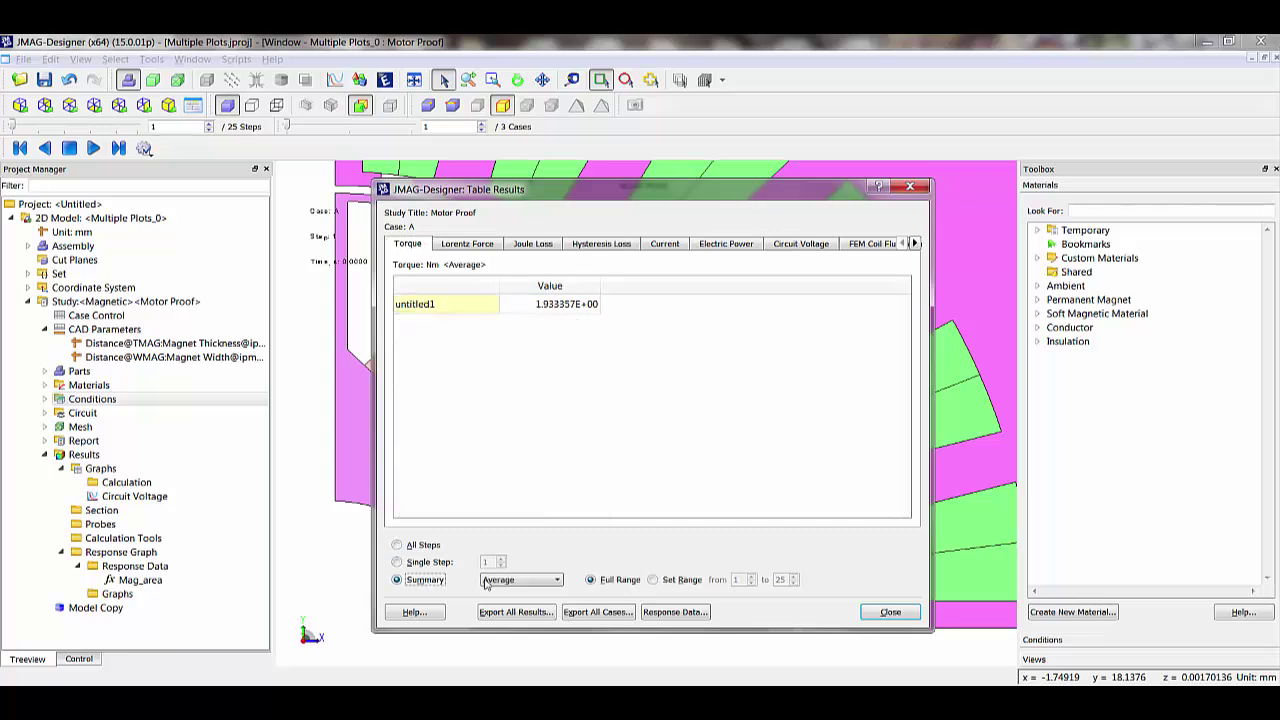
pyautogui.click(676, 611)
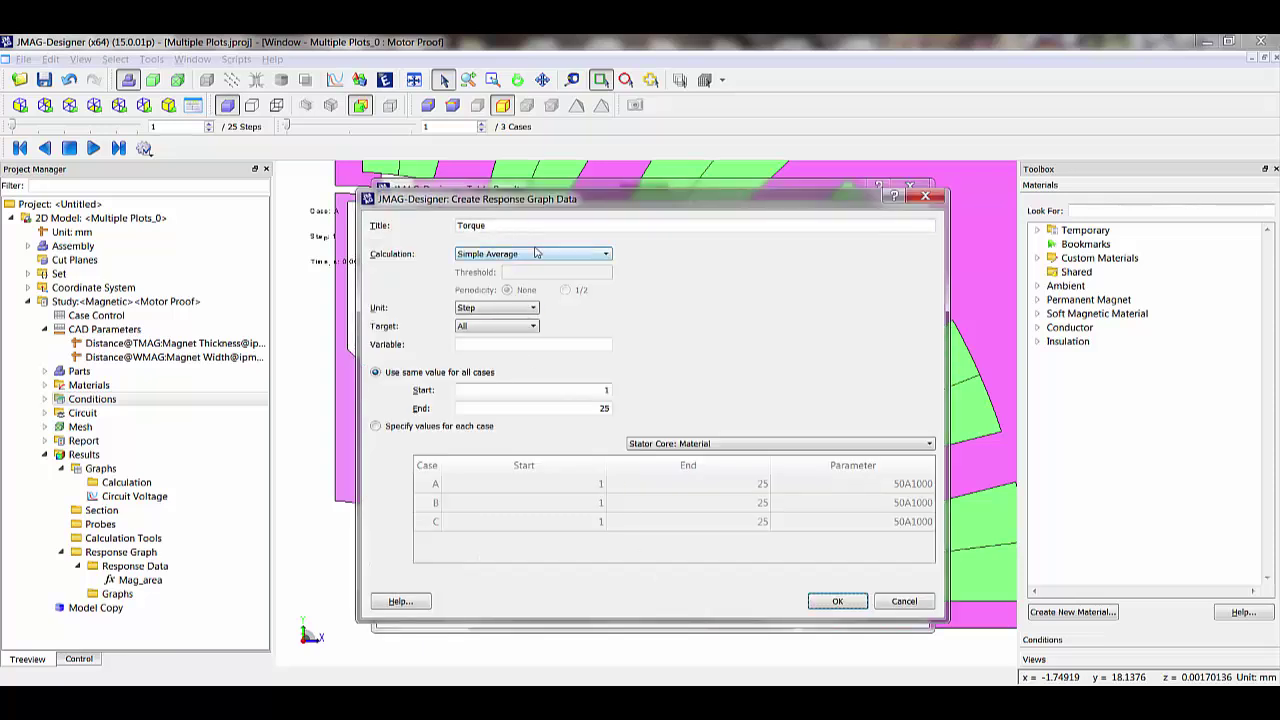
pyautogui.click(569, 346)
pyautogui.write('Torqwu')
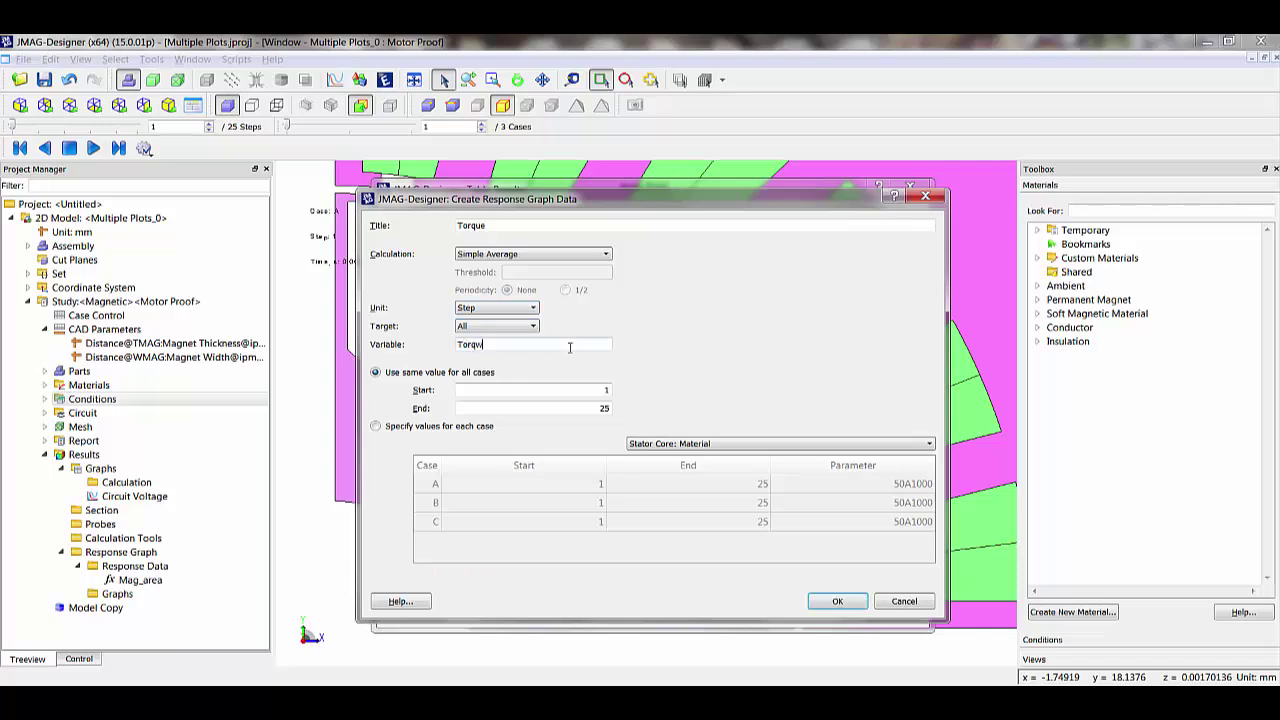
pyautogui.write('ue')
pyautogui.click(839, 600)
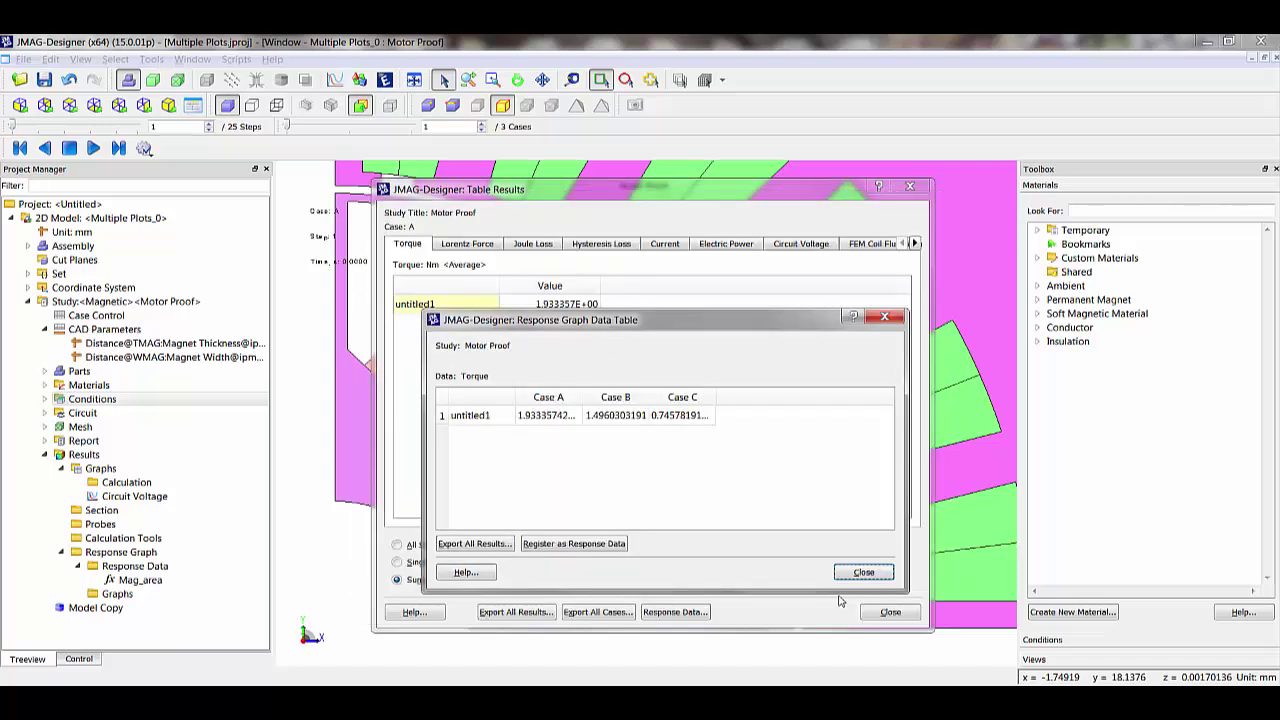
# Step: Register the calculated torque values as response data and close the table results
pyautogui.click(598, 546)
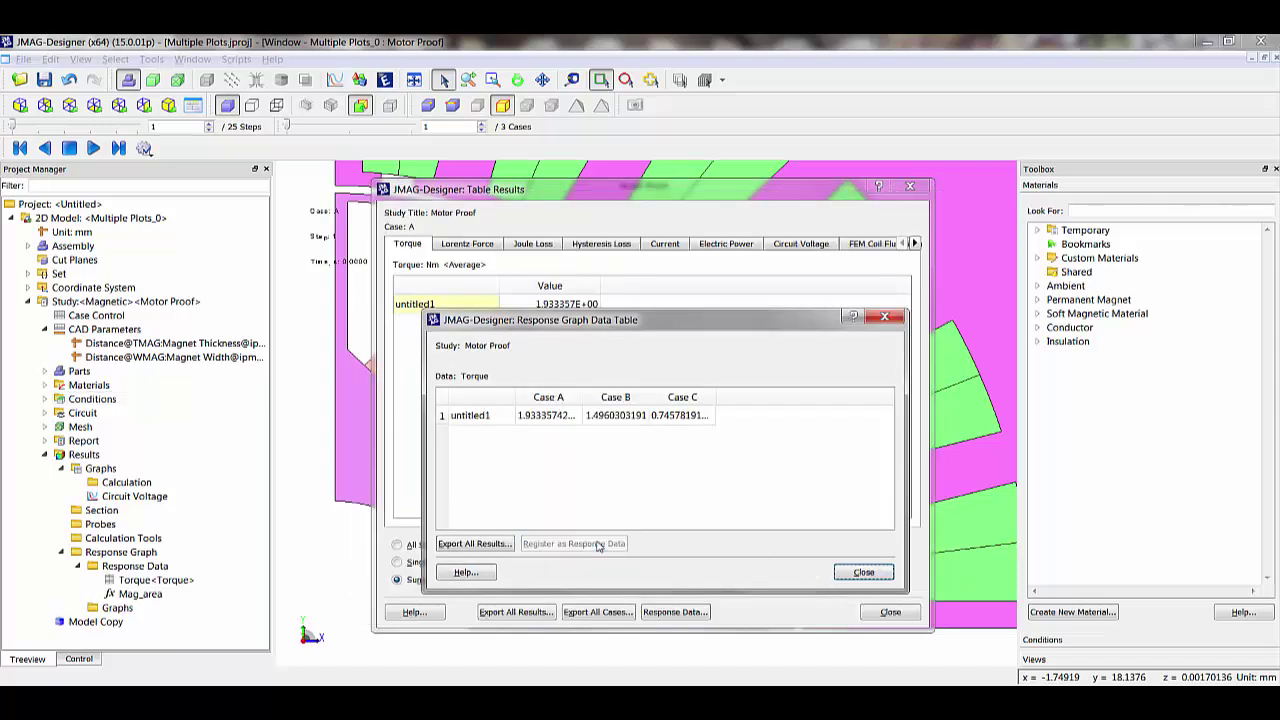
pyautogui.click(866, 573)
pyautogui.click(889, 612)
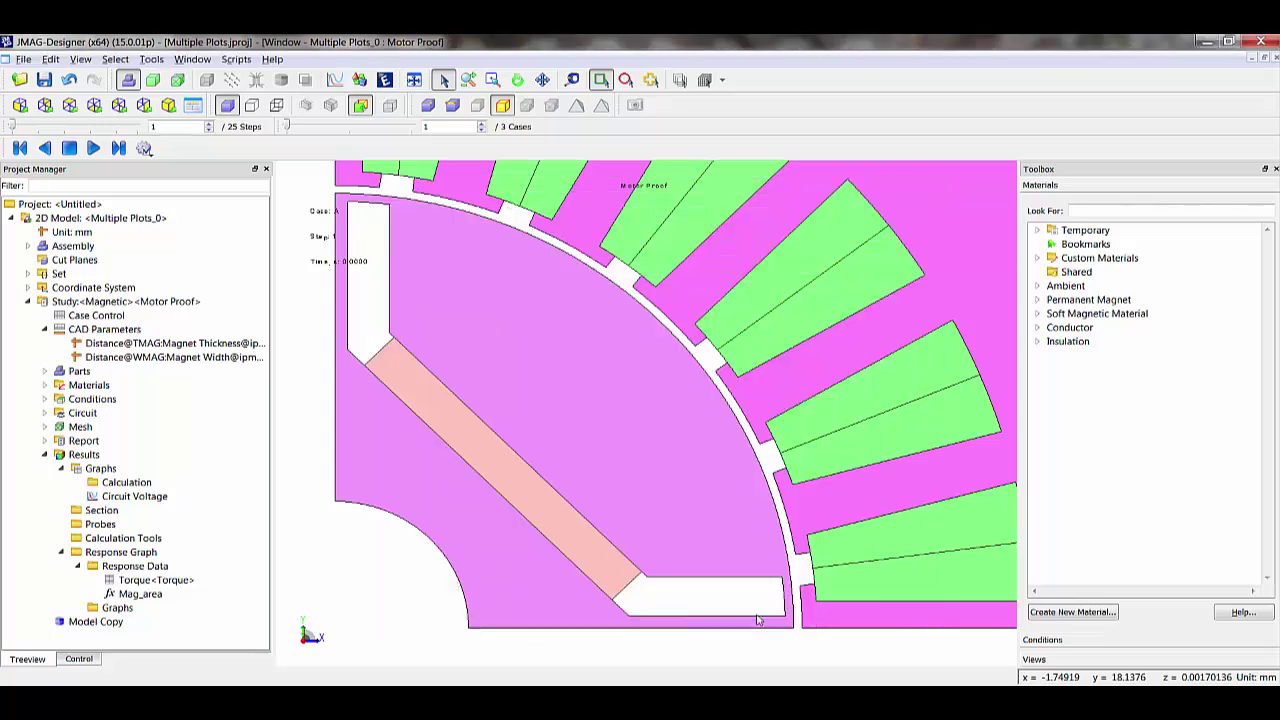
# Step: View the response table, widen the Torque column, and compare the Torque and Mag_area values of cases A to C
pyautogui.rightClick(197, 566)
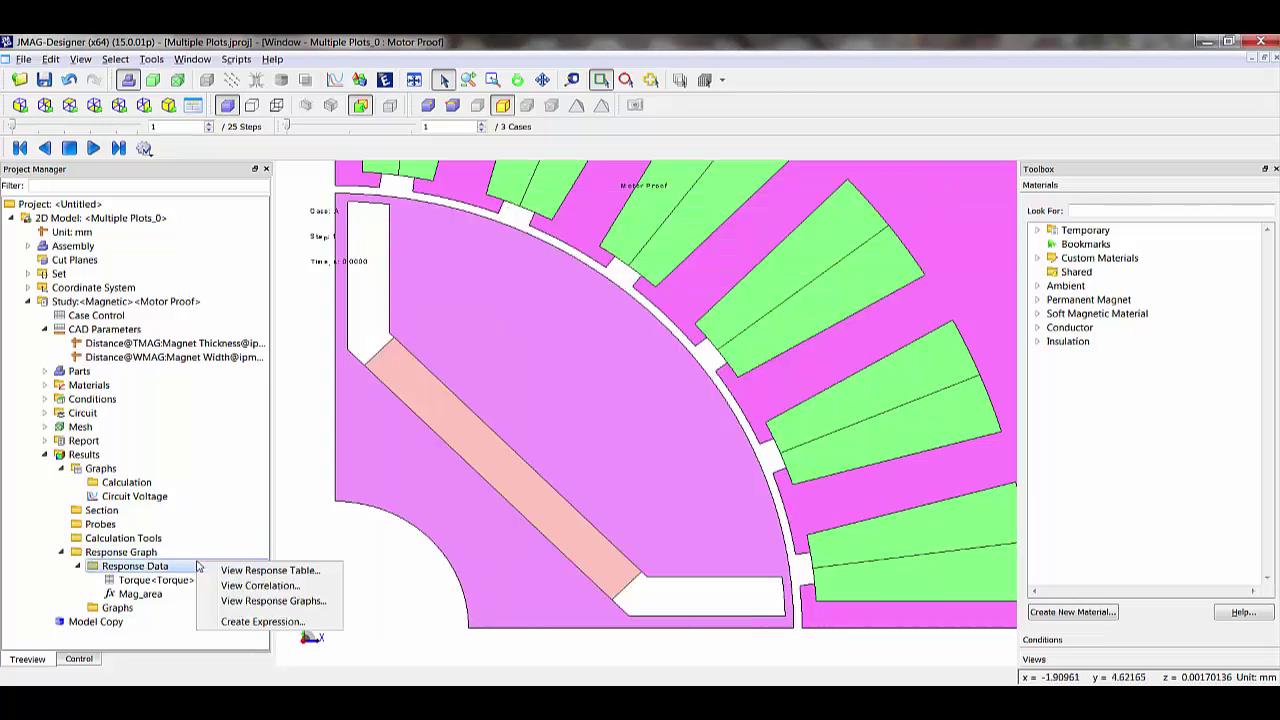
pyautogui.click(305, 571)
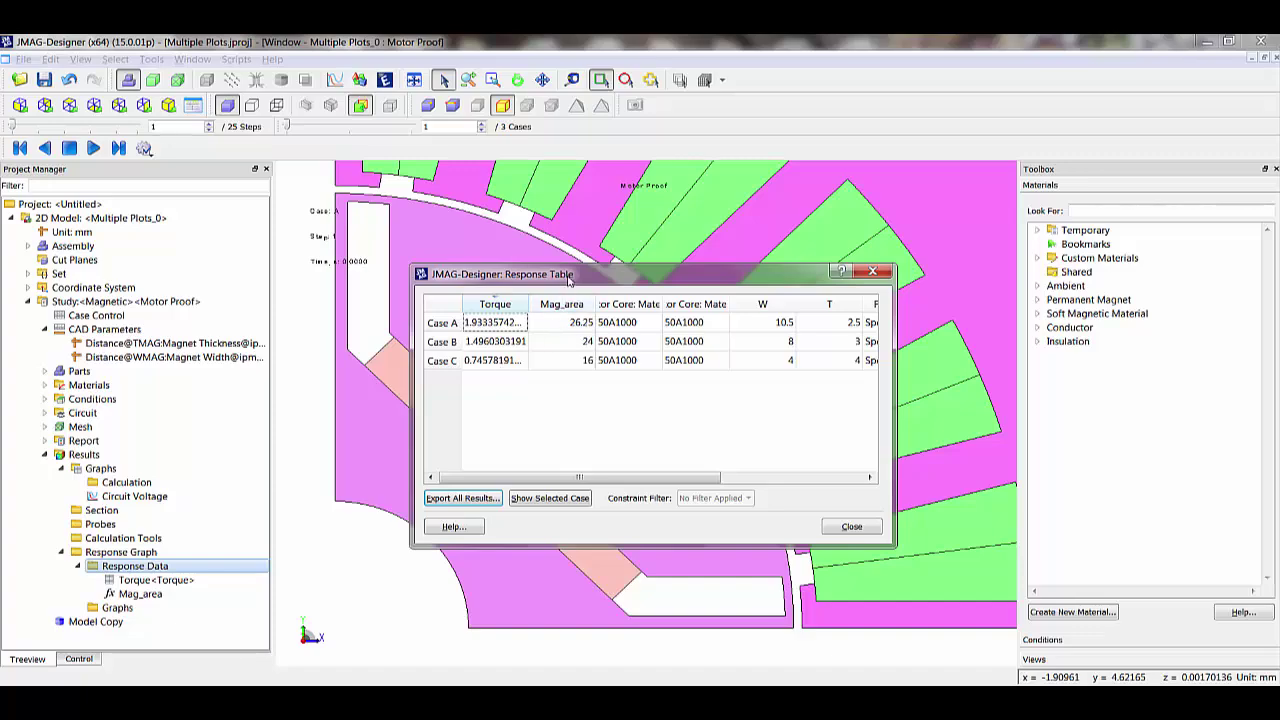
pyautogui.moveTo(570, 279); pyautogui.dragTo(386, 178)
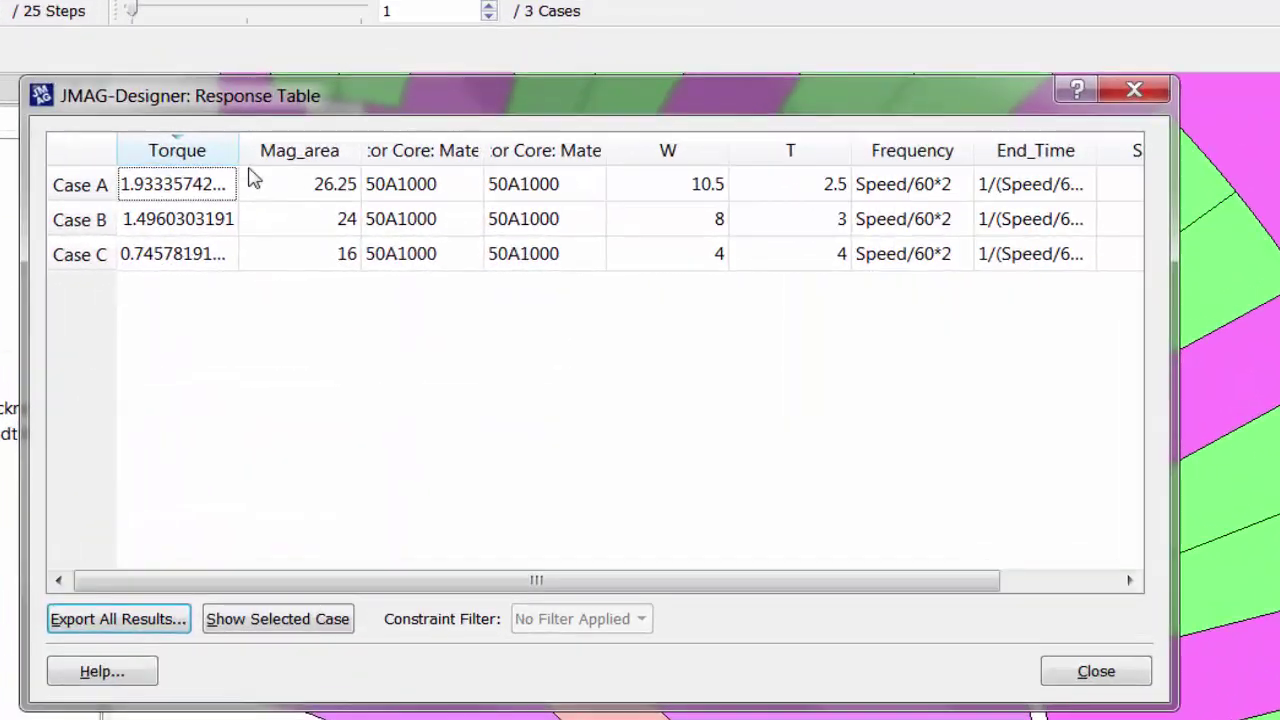
pyautogui.moveTo(238, 155); pyautogui.dragTo(288, 150)
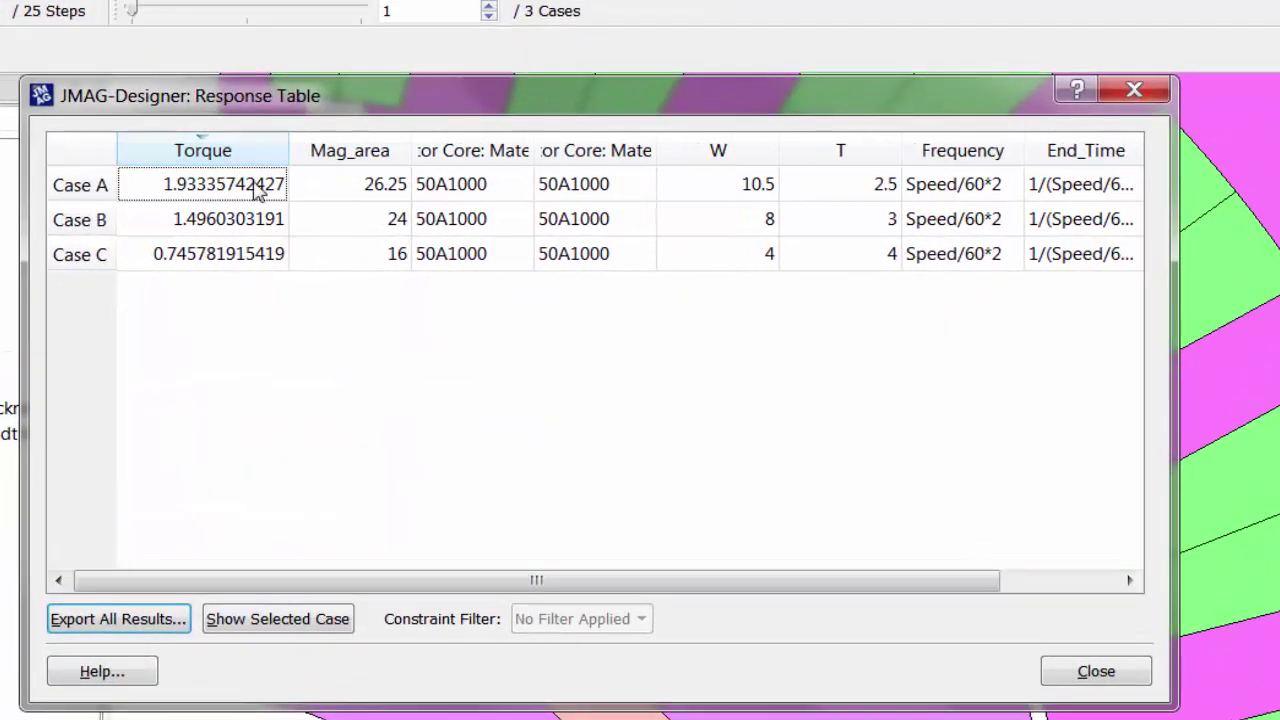
pyautogui.press('Right')
pyautogui.press('Down')
pyautogui.press('Down')
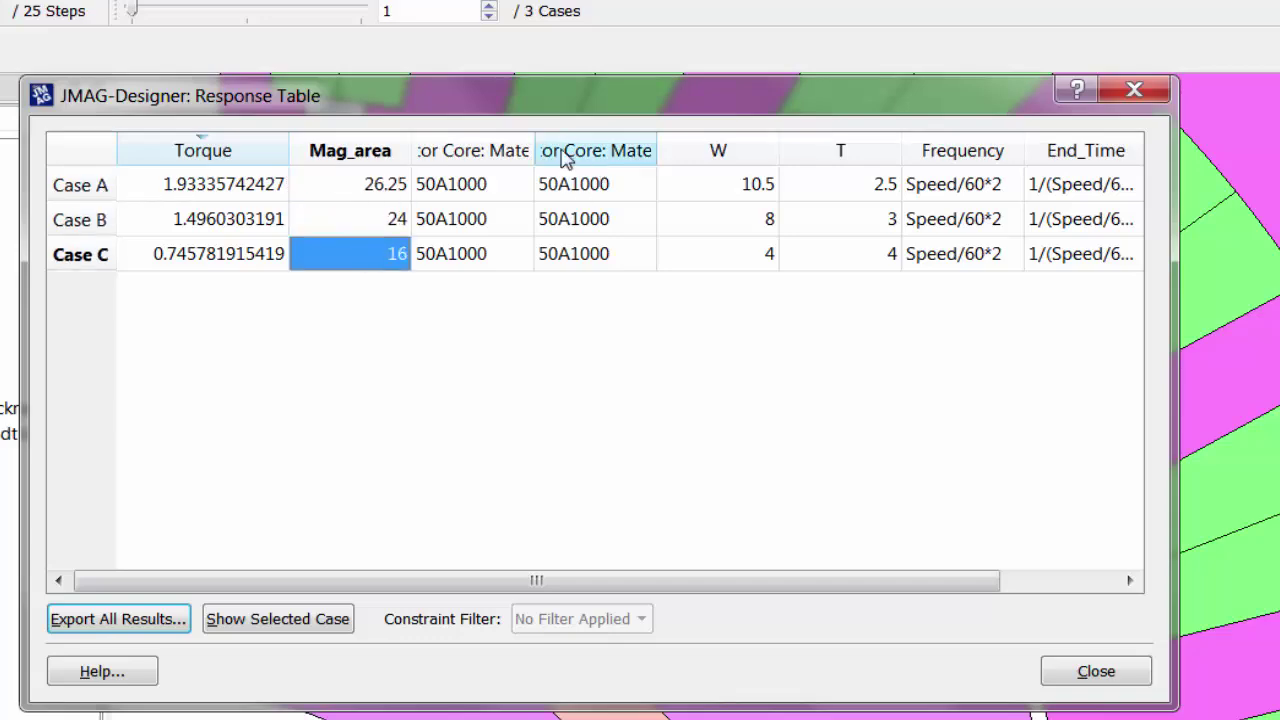
pyautogui.click(1096, 672)
# Step: Create a response graph with Torque on the X axis and Mag_area on the Y axis, view it and close it
pyautogui.rightClick(186, 564)
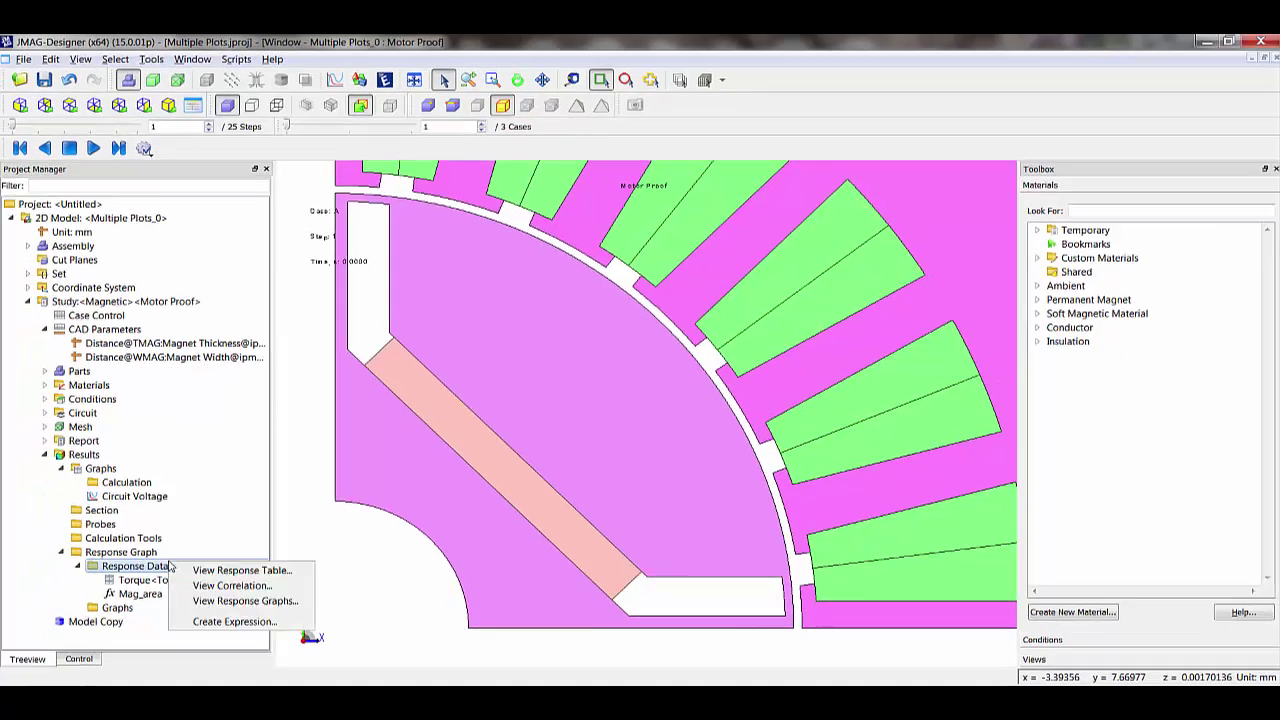
pyautogui.click(242, 600)
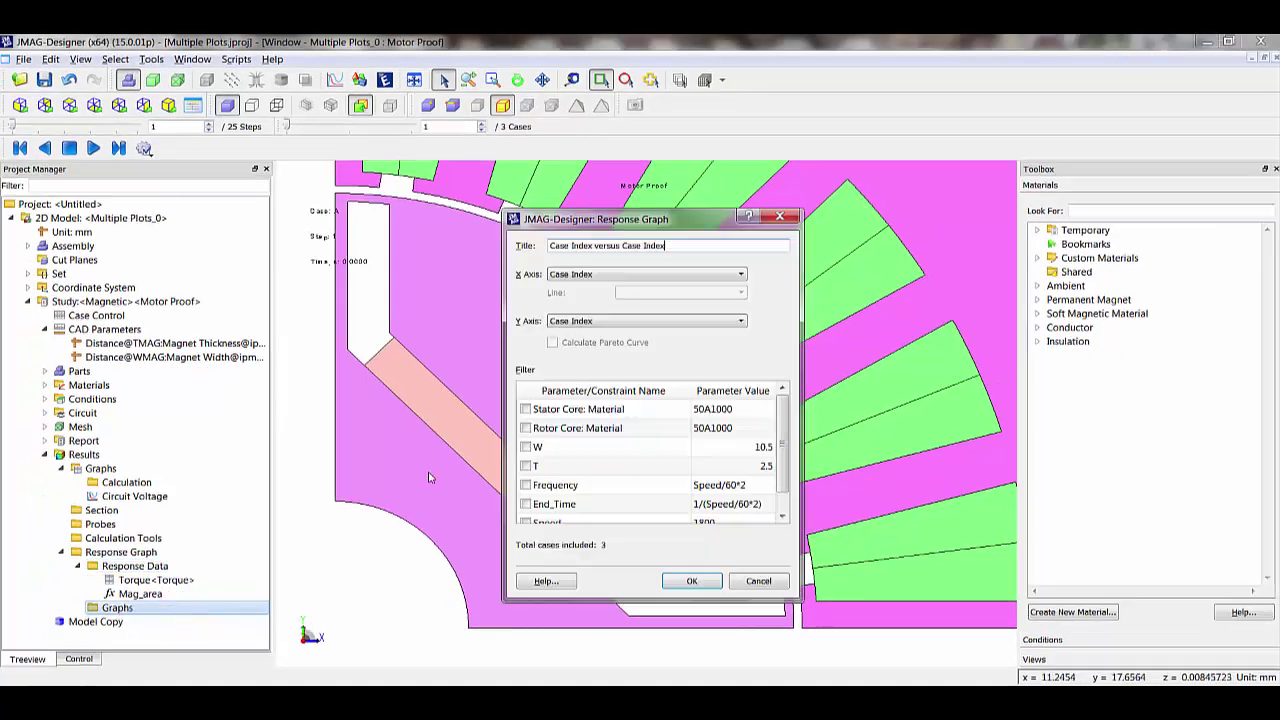
pyautogui.click(652, 272)
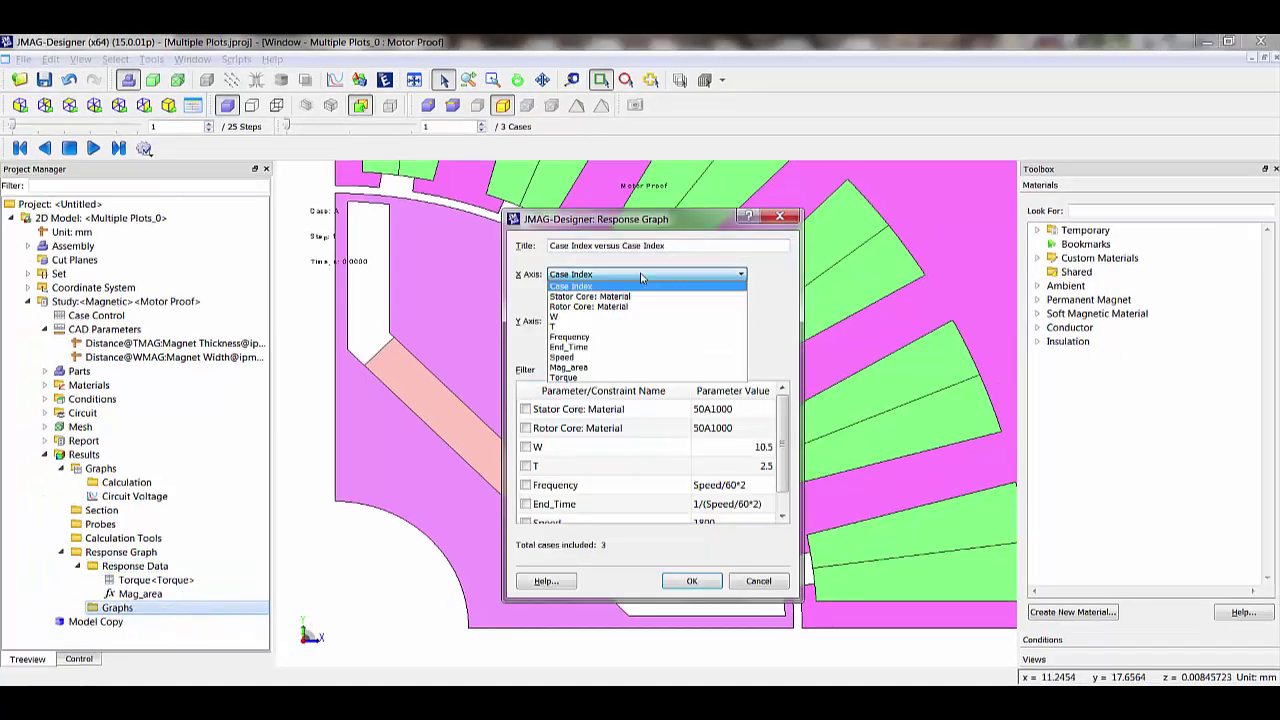
pyautogui.click(594, 378)
pyautogui.click(598, 322)
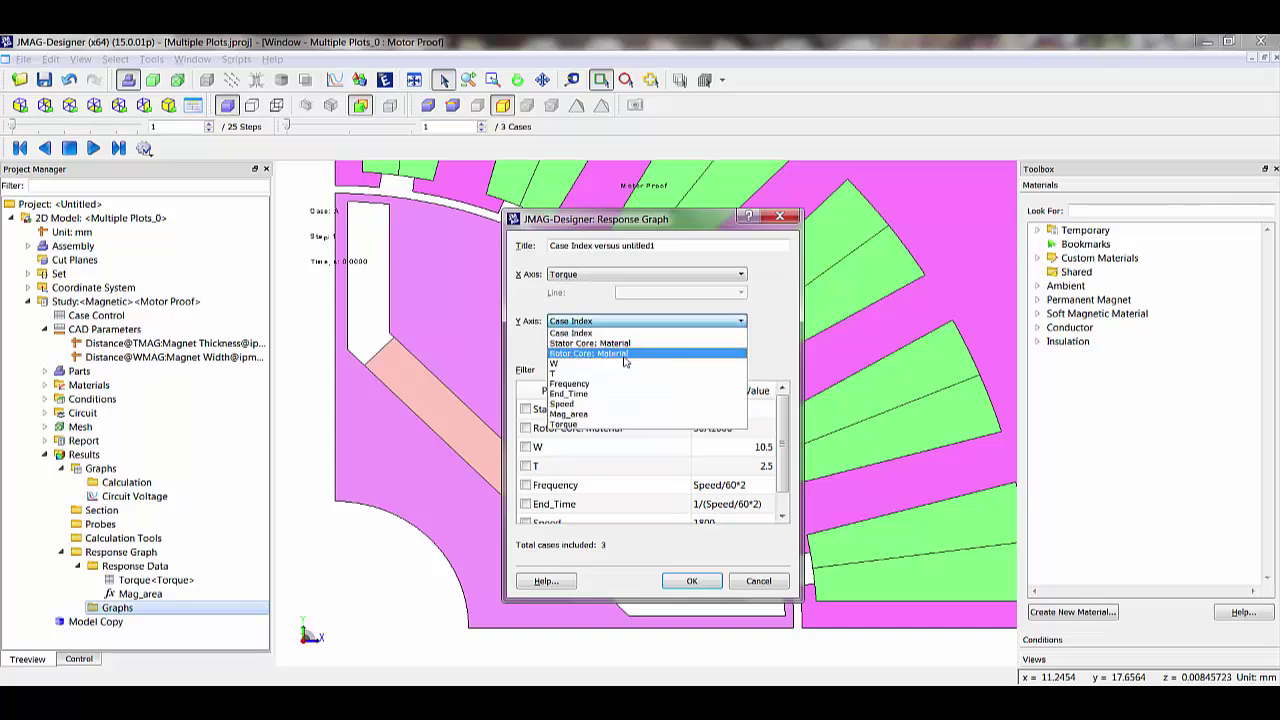
pyautogui.click(615, 413)
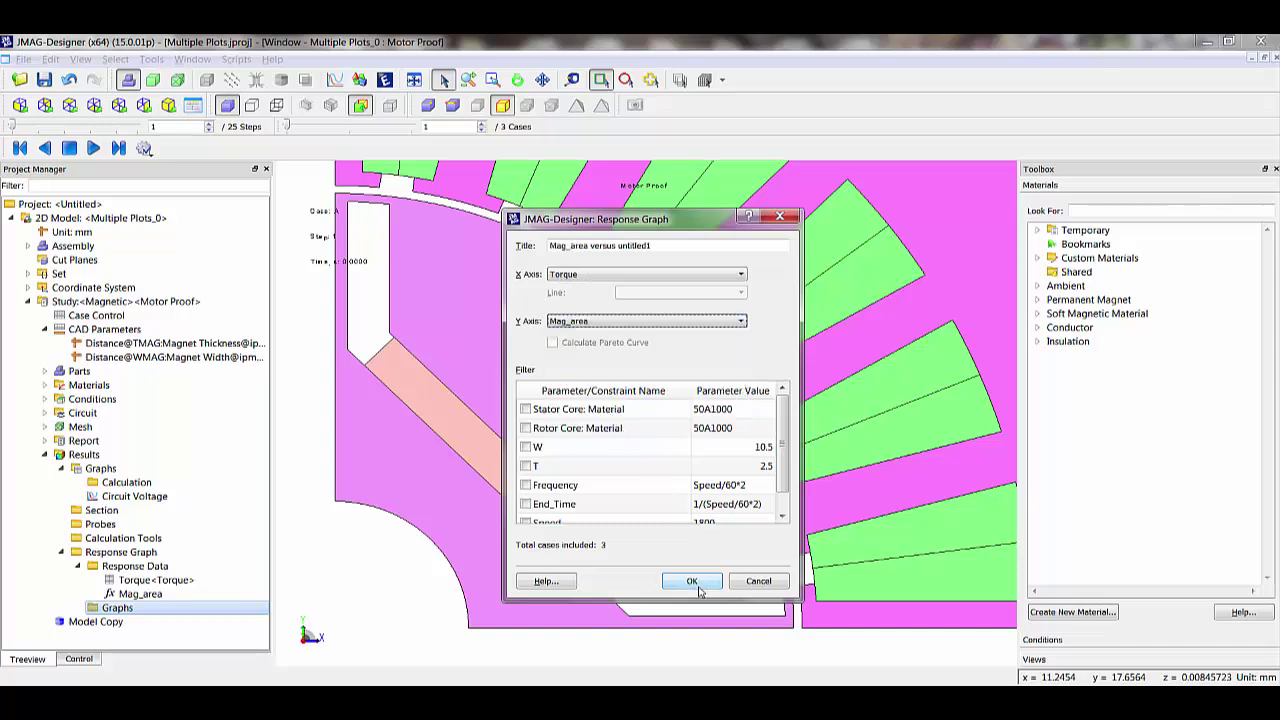
pyautogui.click(692, 581)
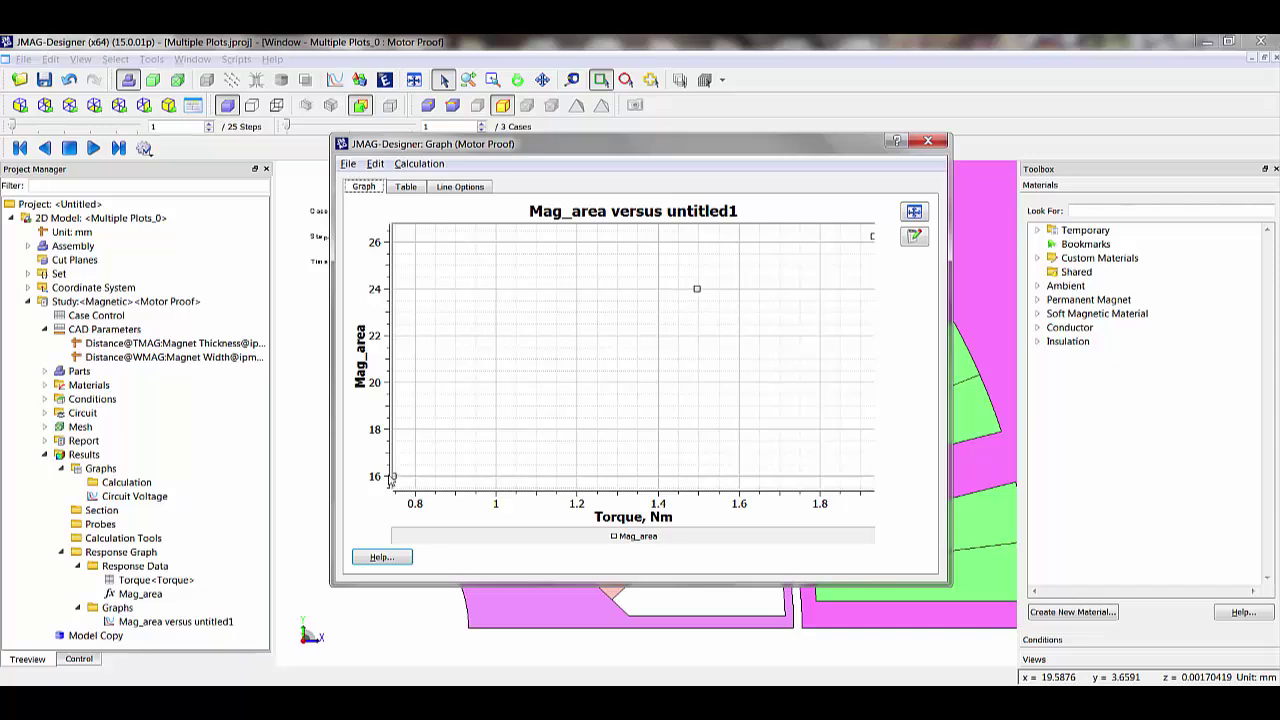
pyautogui.click(929, 143)
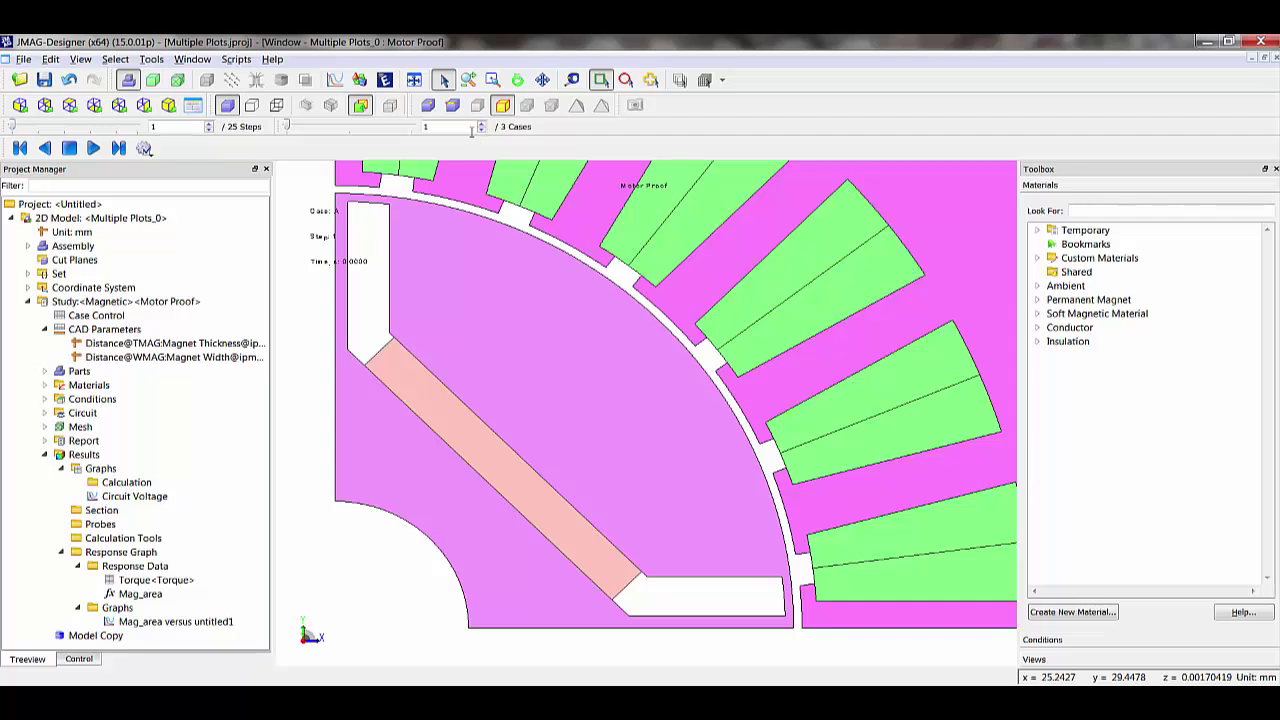
# Step: Set the rotation motion condition's constant revolution speed to 2500 r/min and apply it as an added case, keeping the existing results
pyautogui.click(44, 399)
pyautogui.click(121, 413)
pyautogui.click(158, 469)
pyautogui.rightClick(157, 473)
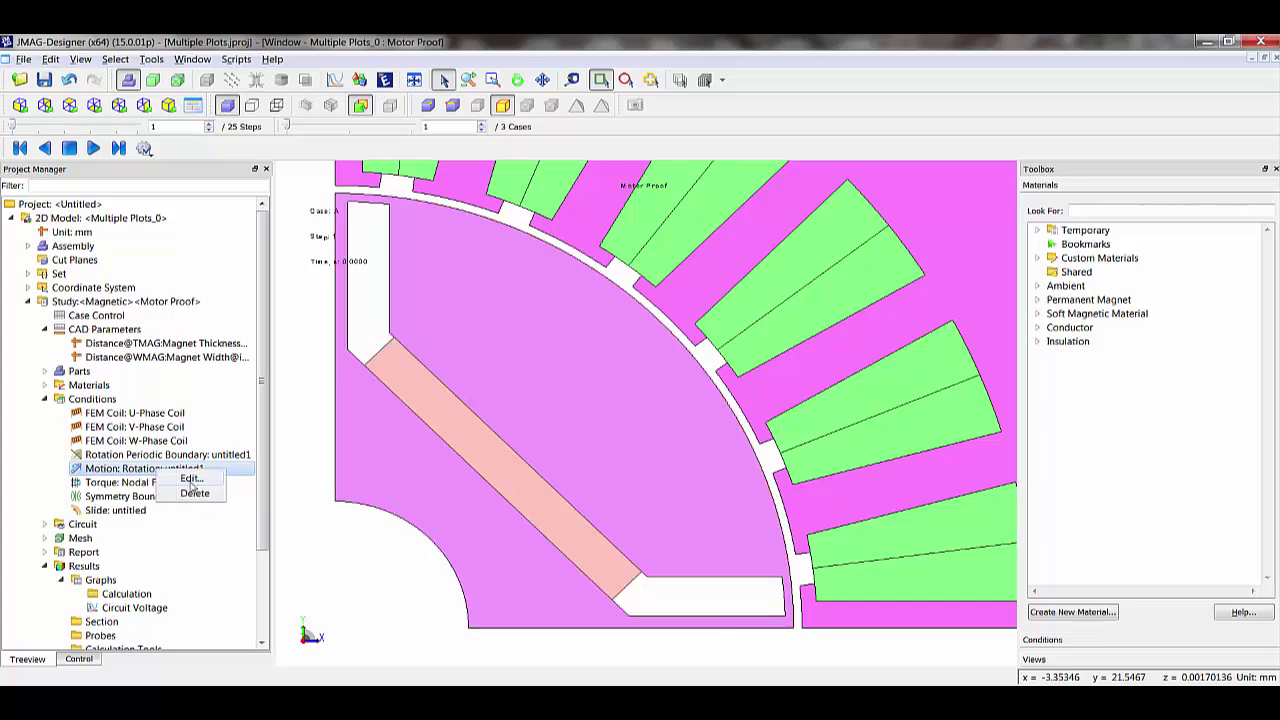
pyautogui.click(194, 480)
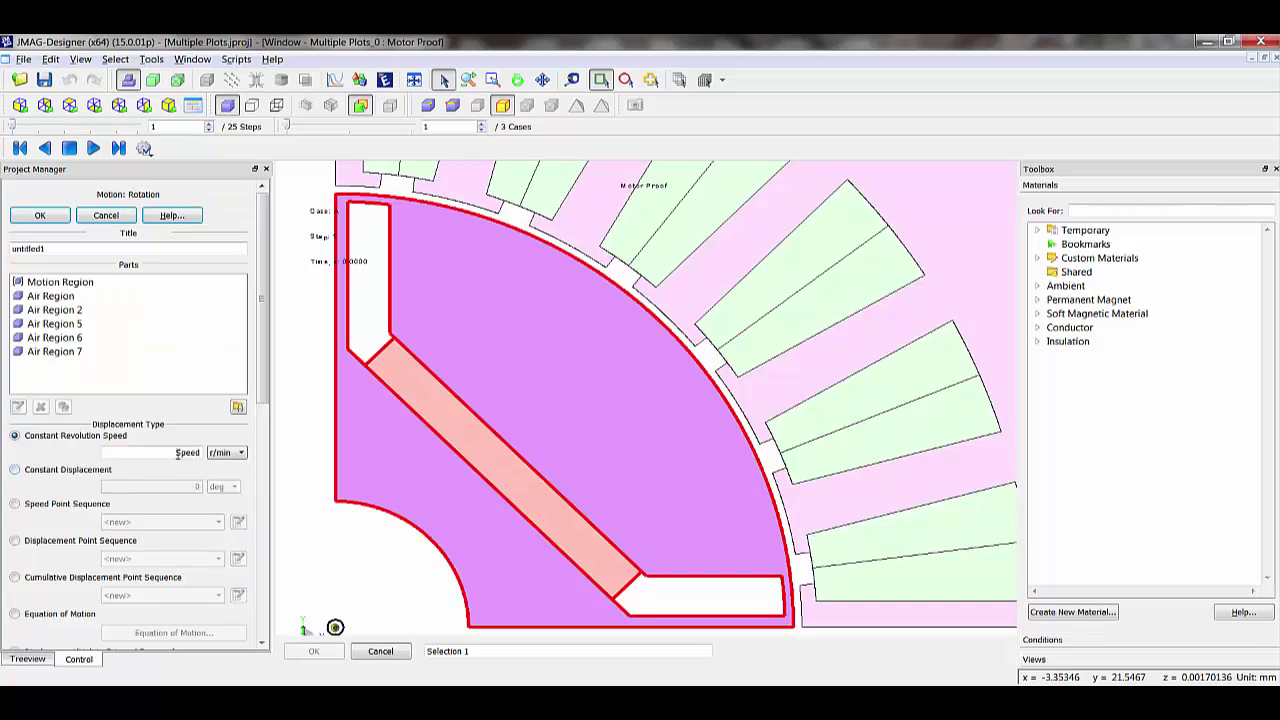
pyautogui.moveTo(172, 452); pyautogui.dragTo(258, 452)
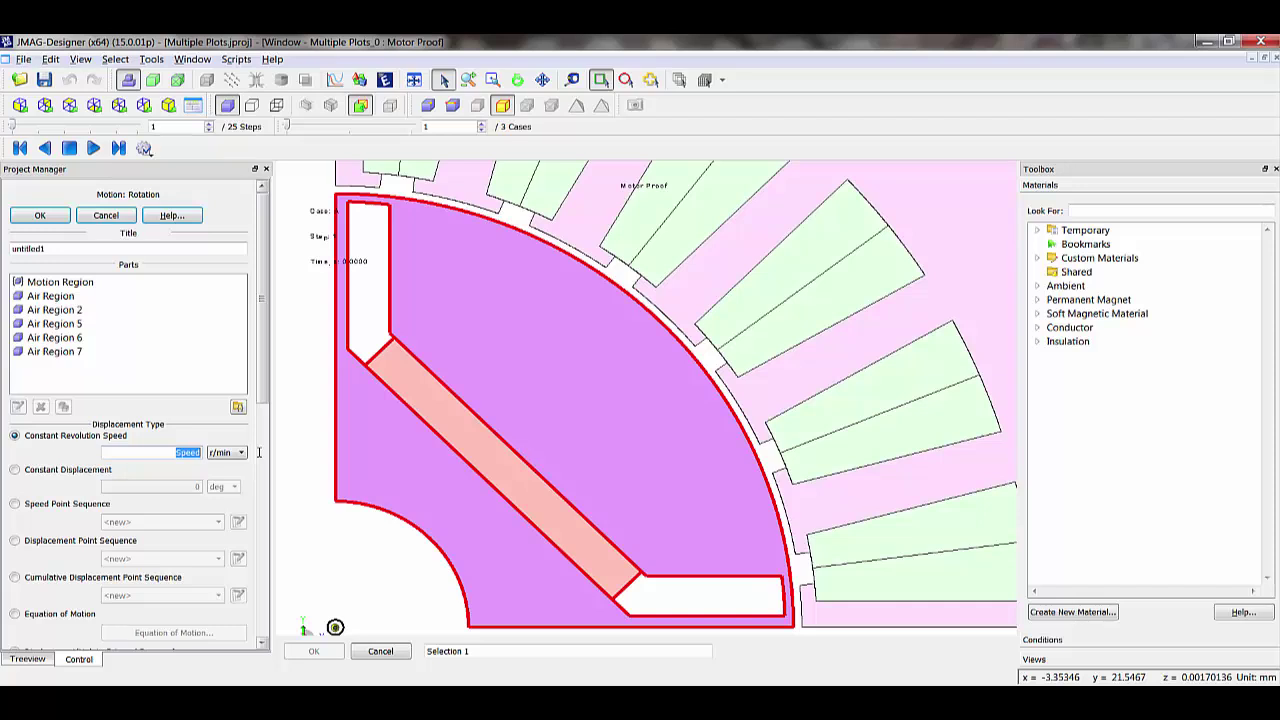
pyautogui.write('2500')
pyautogui.click(54, 218)
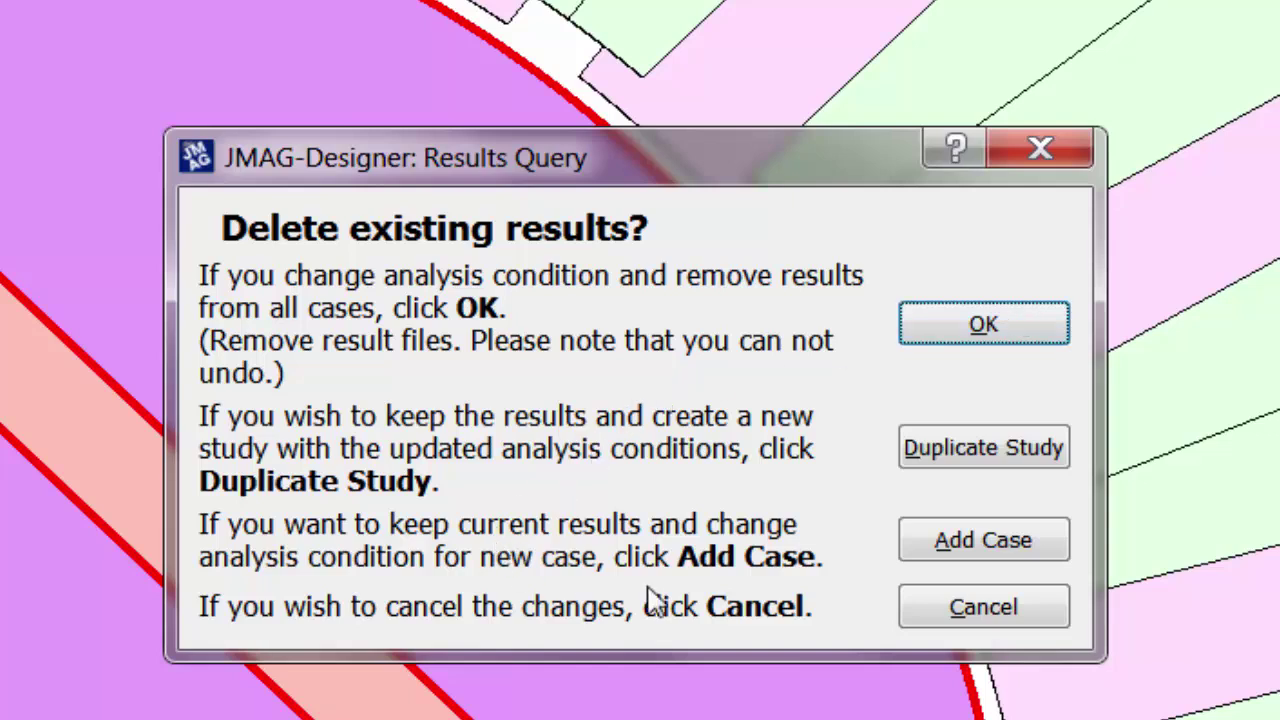
pyautogui.click(952, 545)
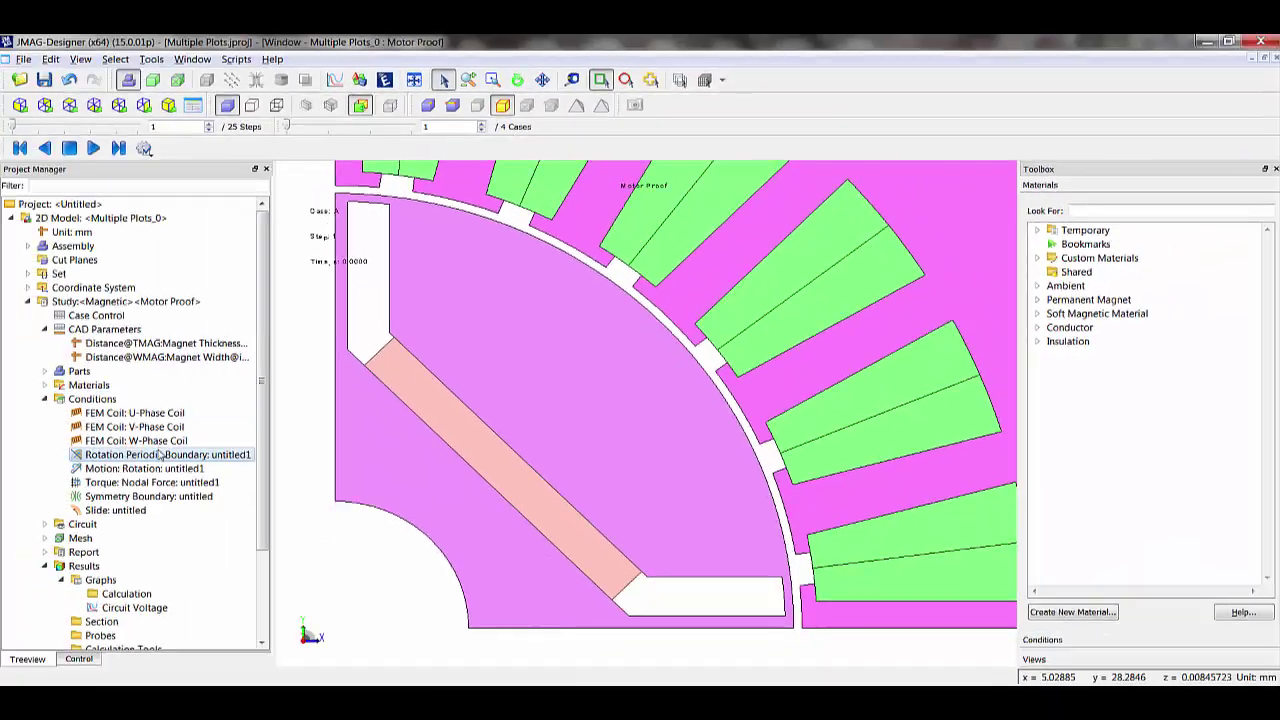
# Step: Highlight the rotation motion condition, and browse the study's available result graphs to Rotational Velocity
pyautogui.click(168, 470)
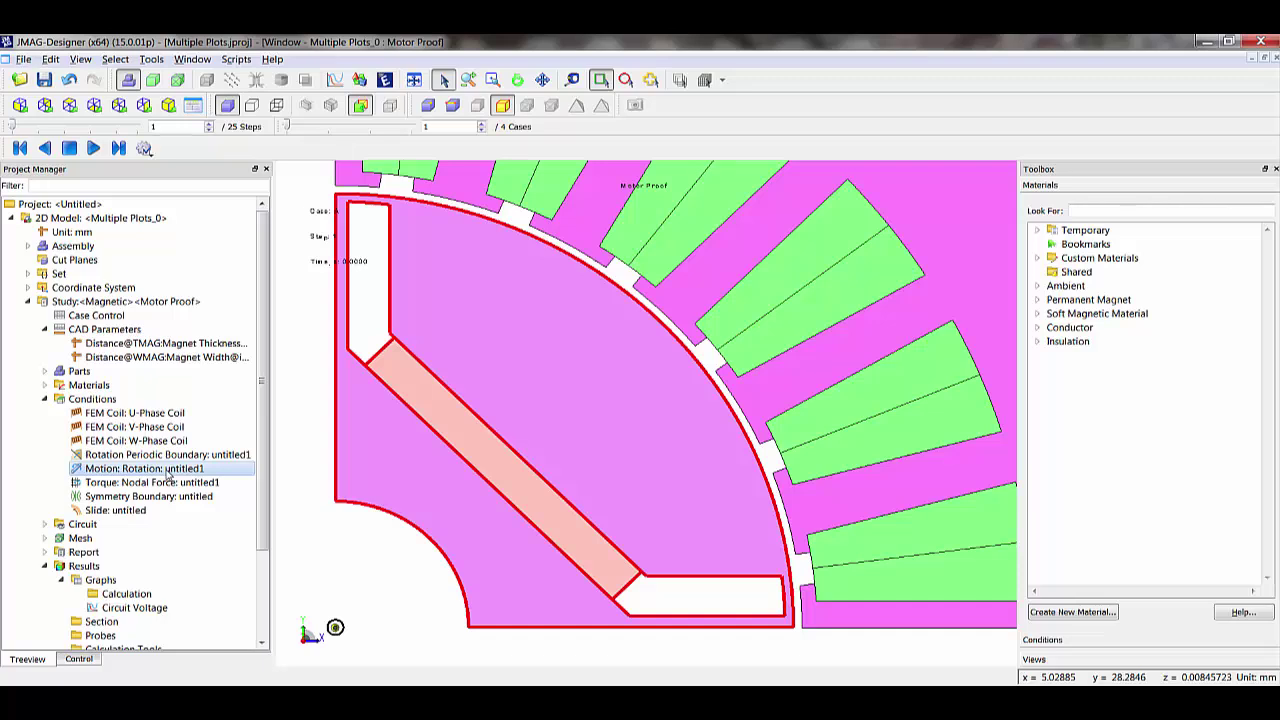
pyautogui.scroll(-3, 167, 476)
pyautogui.click(167, 472)
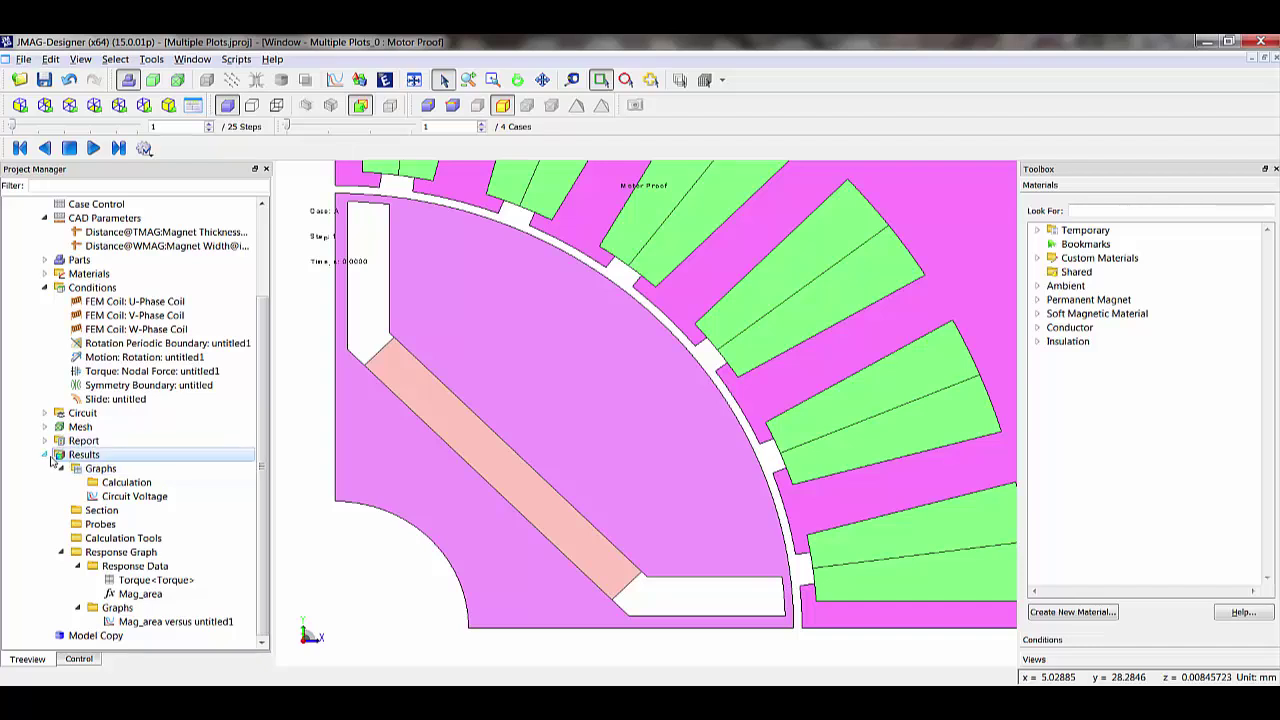
pyautogui.rightClick(116, 474)
pyautogui.moveTo(238, 655)
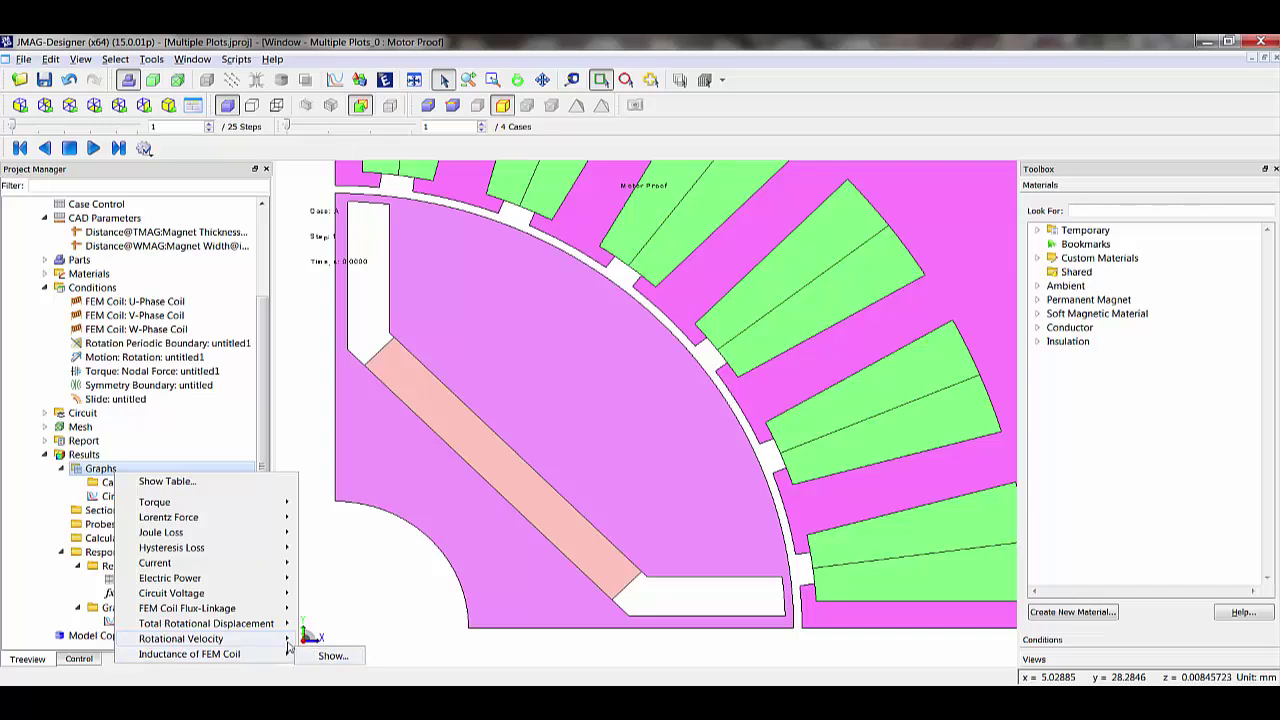
pyautogui.moveTo(288, 643)
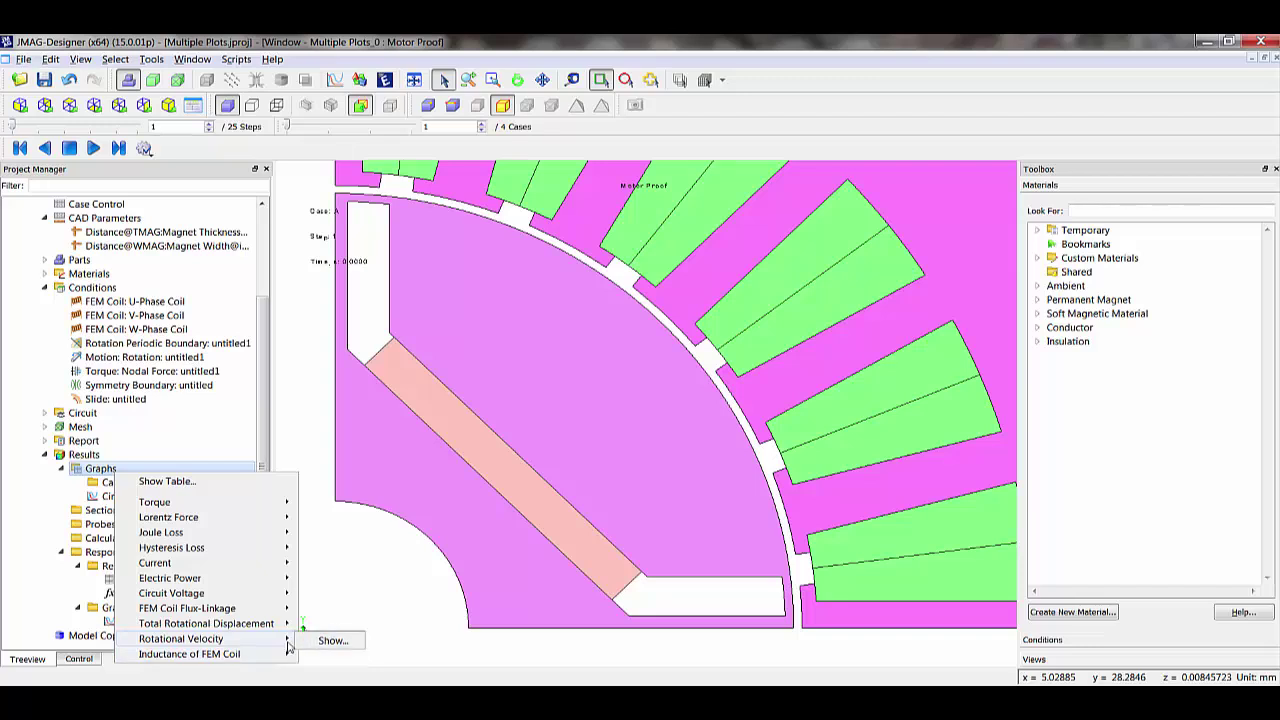